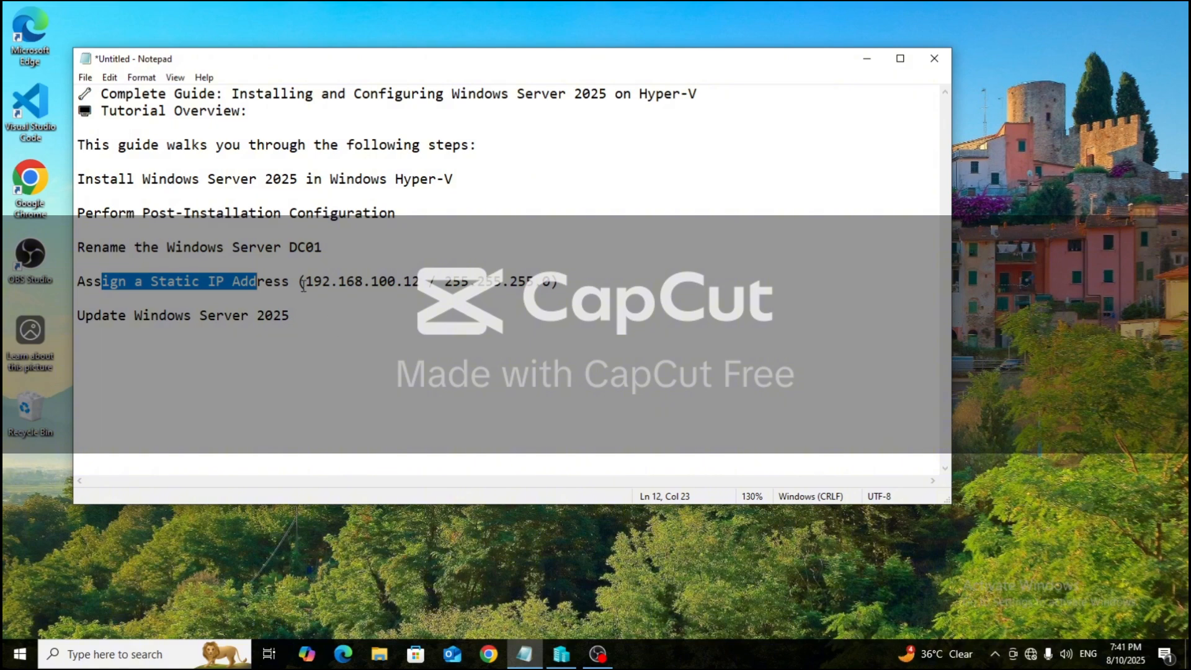
# Highlight the static IP address in the overview notes, minimize the notes and switch to Hyper-V Manager
pyautogui.moveTo(303, 284); pyautogui.dragTo(388, 295)
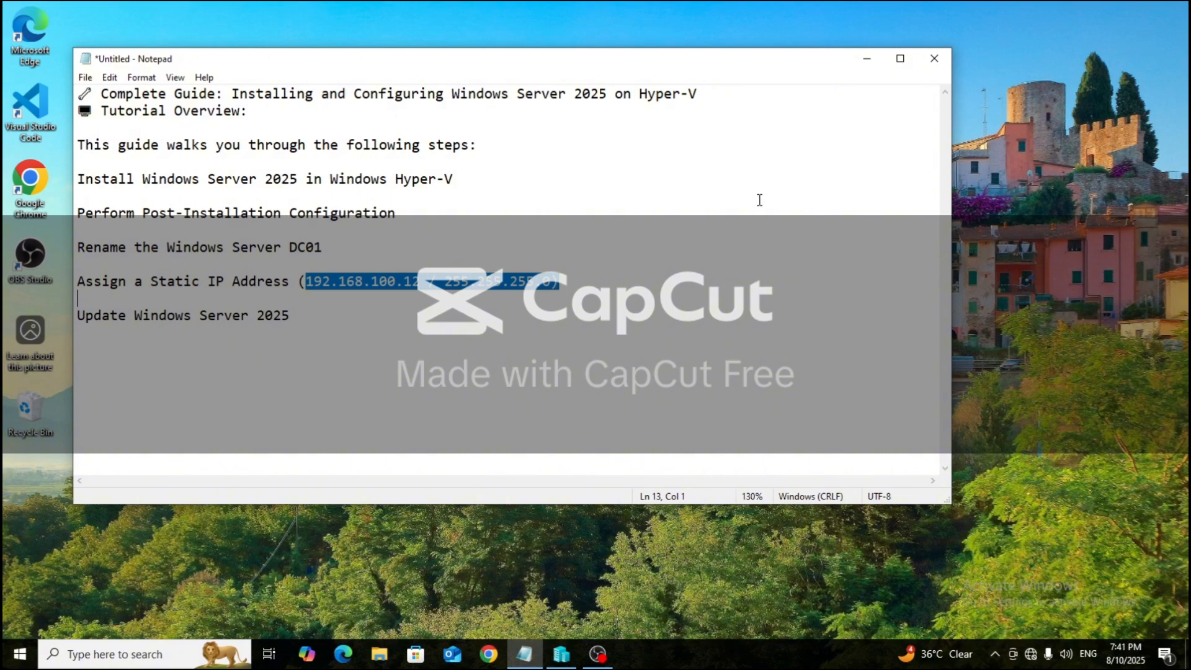
pyautogui.click(865, 61)
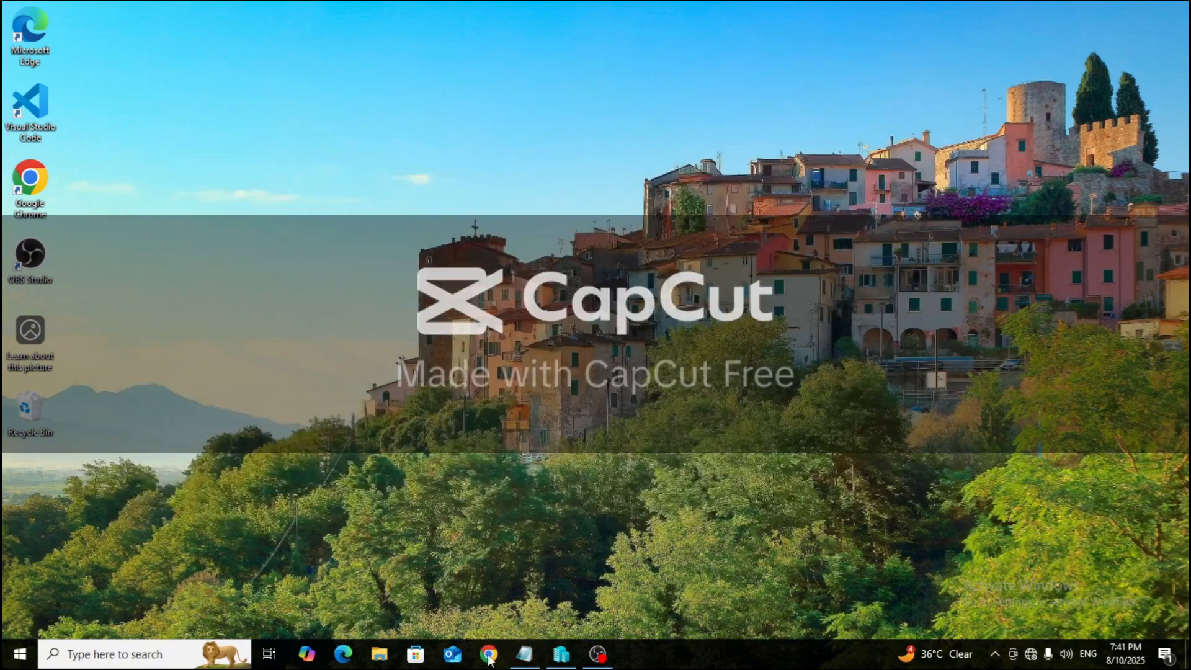
pyautogui.click(560, 656)
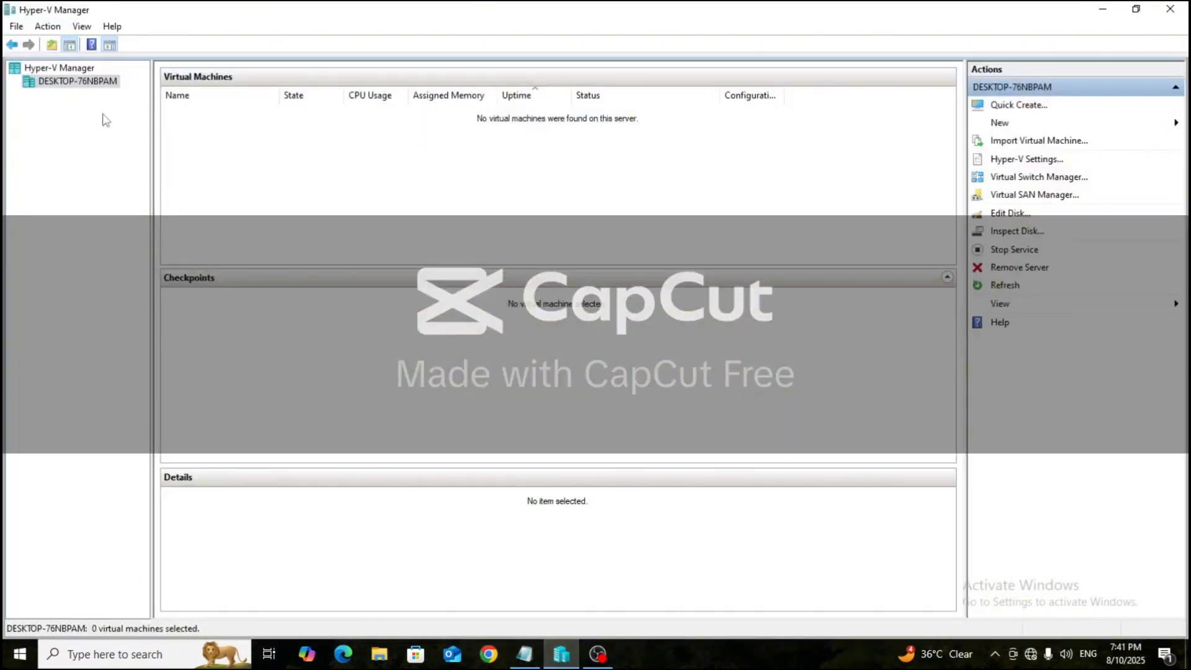
# Start a new virtual machine on the local Hyper-V host and name it DC01
pyautogui.rightClick(94, 82)
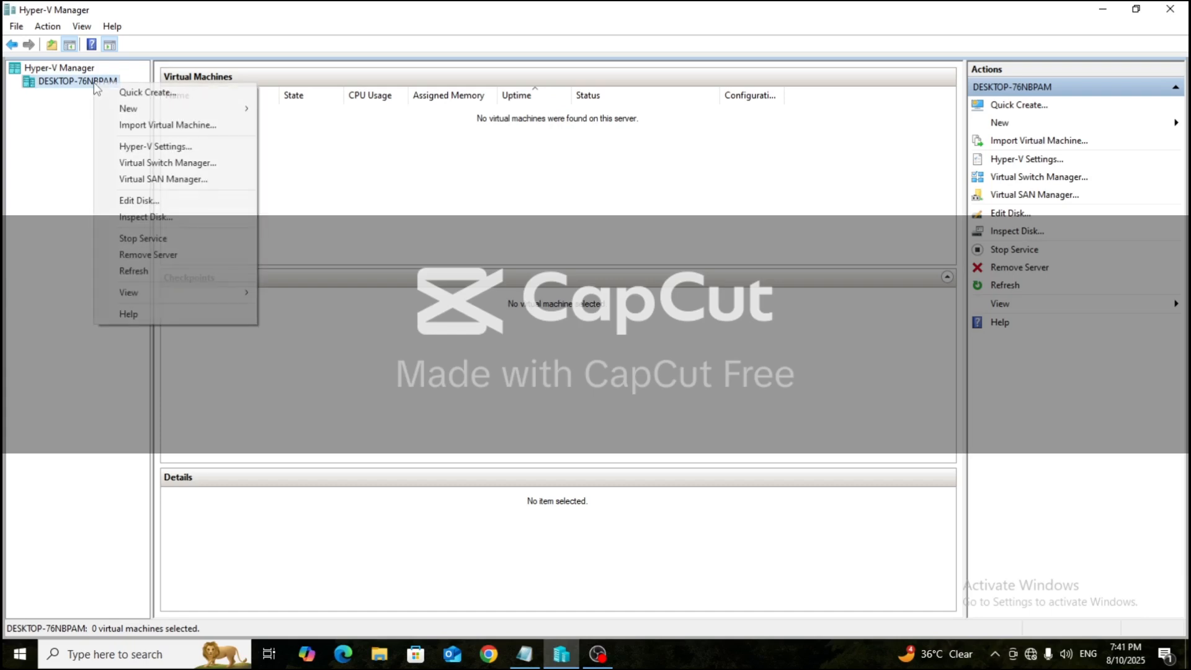
pyautogui.moveTo(133, 110)
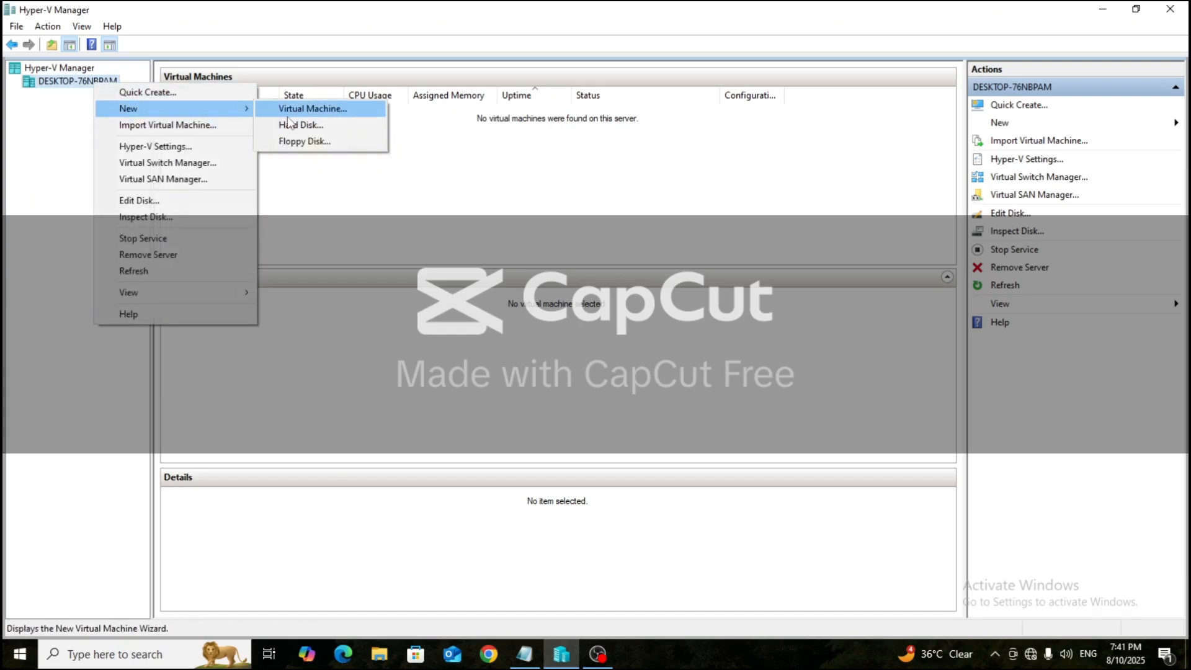
pyautogui.click(303, 109)
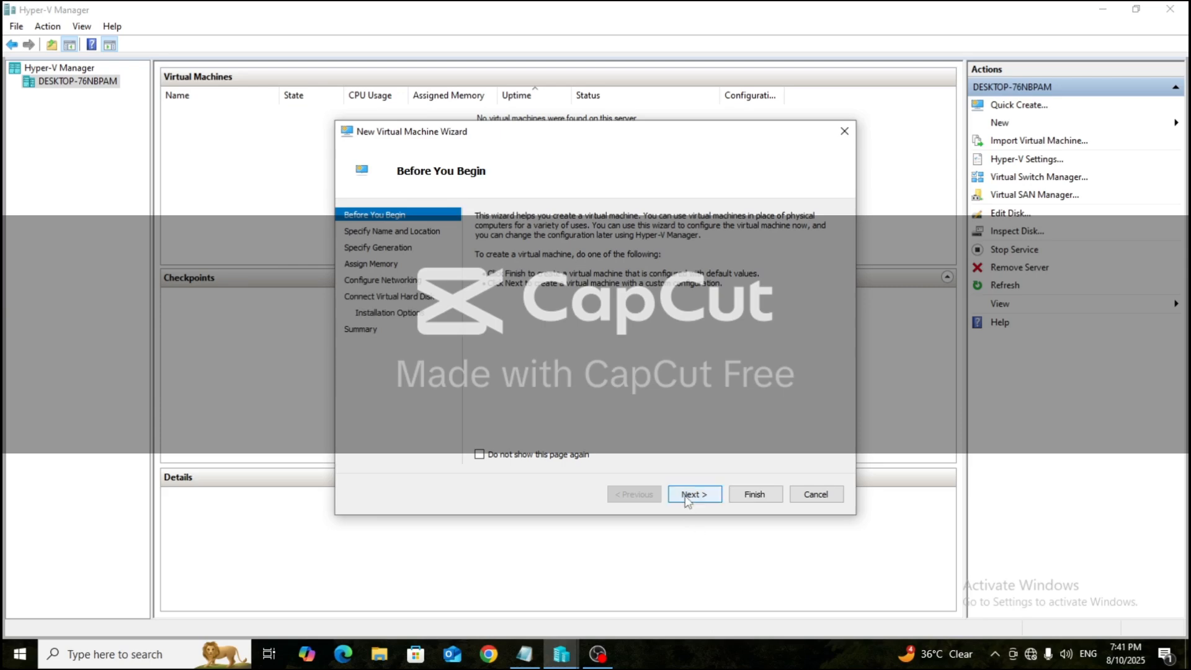
pyautogui.click(690, 494)
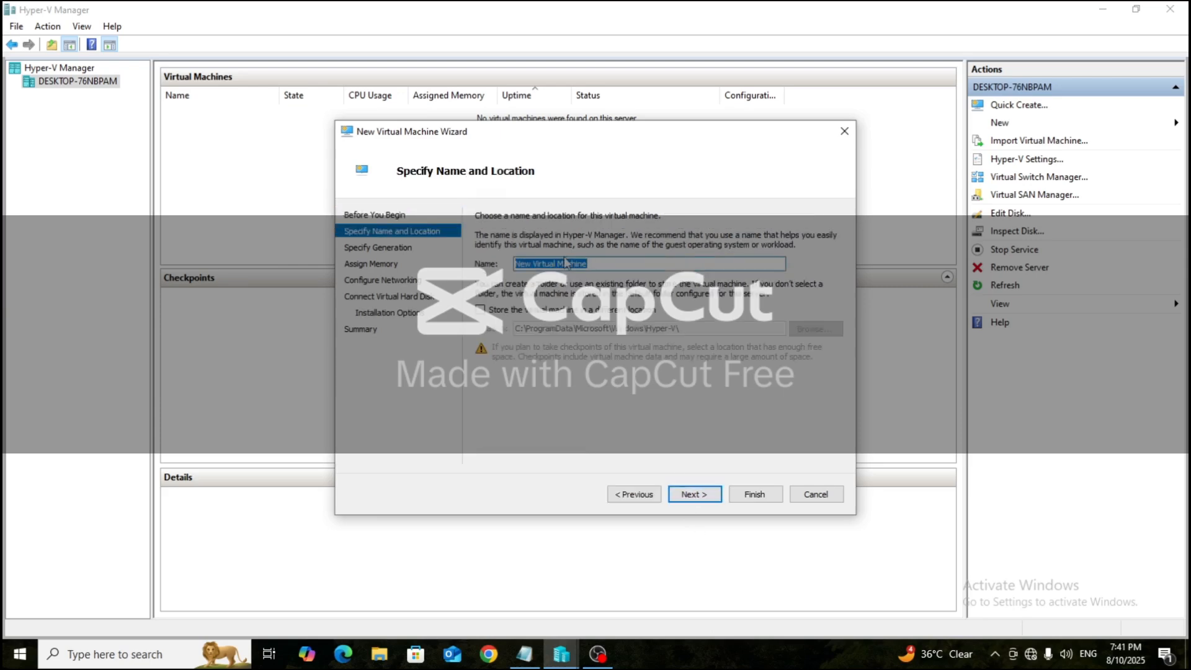
pyautogui.write('D')
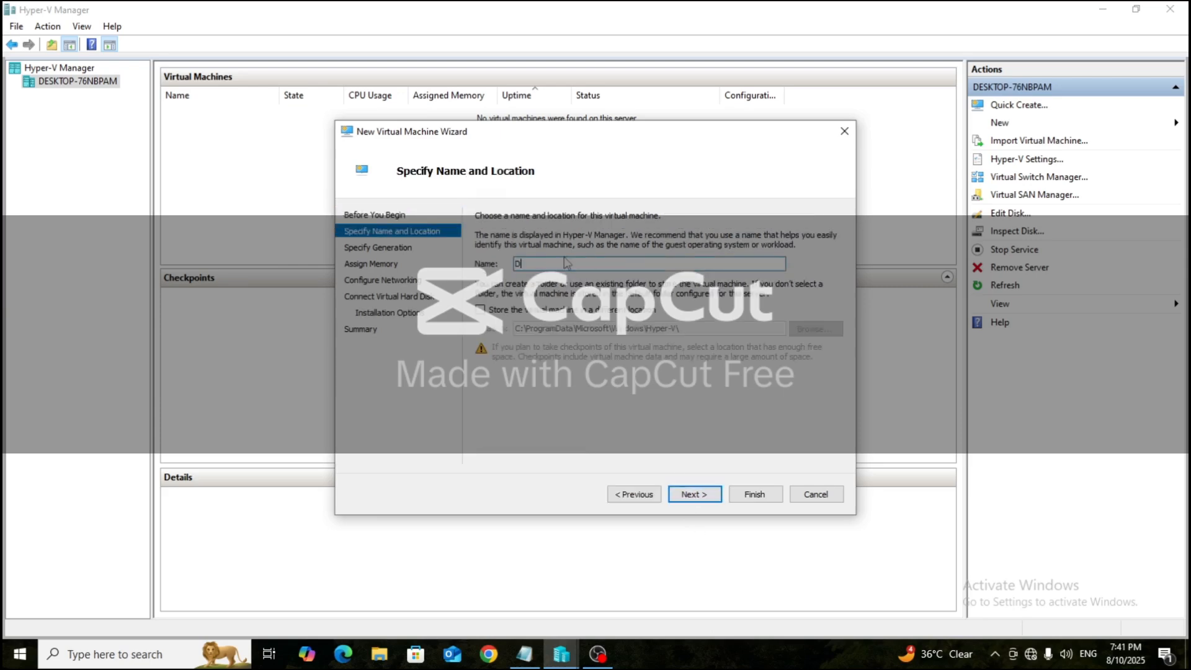
pyautogui.write('C01')
pyautogui.click(693, 494)
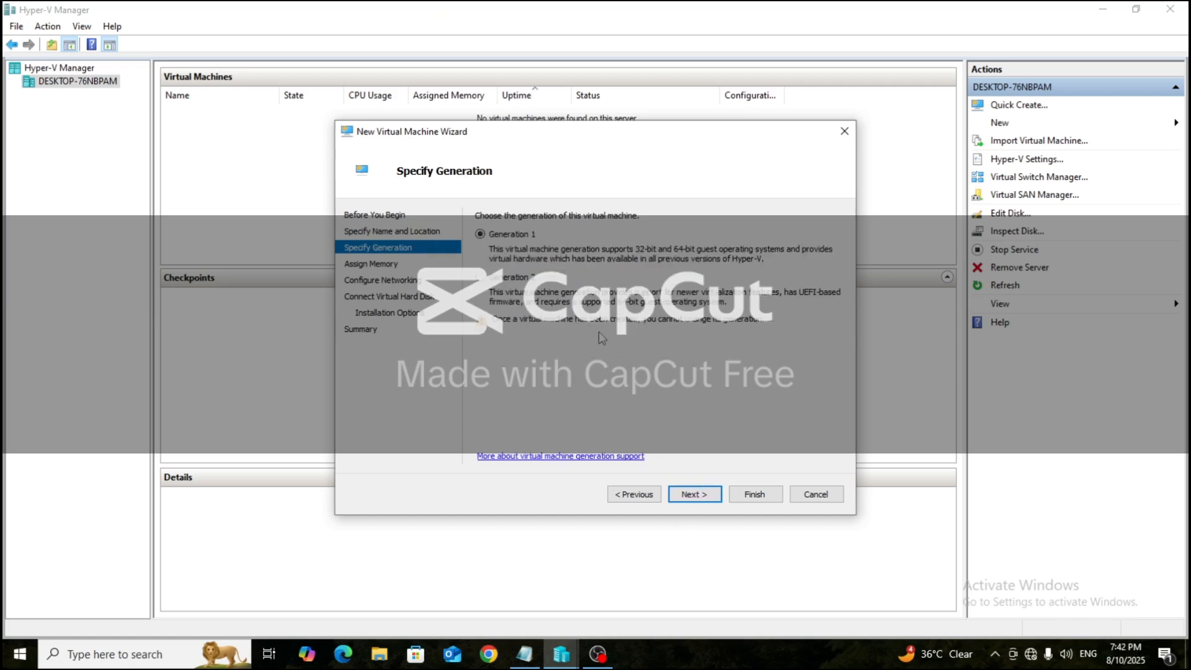
# Keep Generation 1 for the virtual machine and set its startup memory to 8192 MB
pyautogui.click(711, 497)
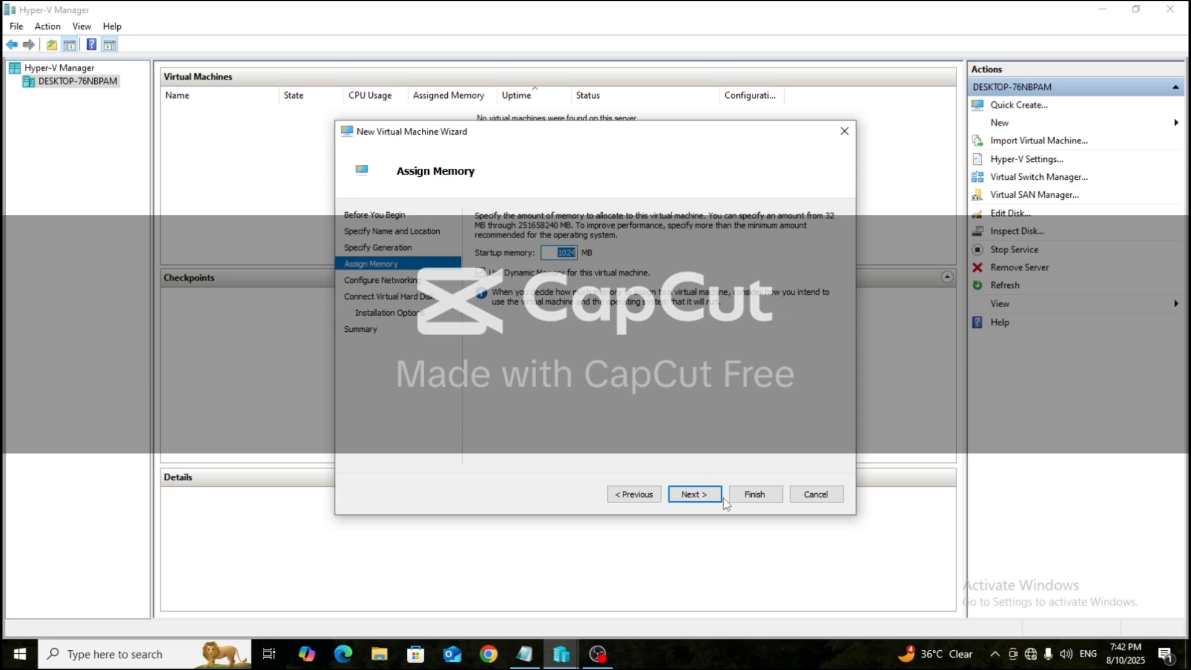
pyautogui.write('81')
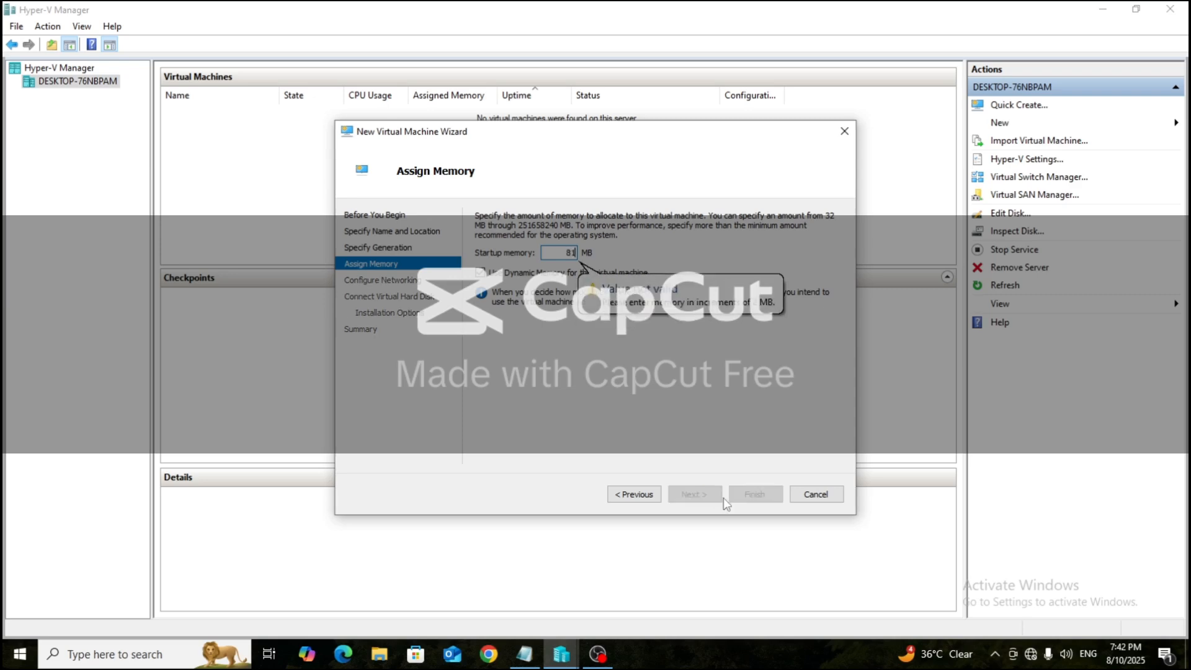
pyautogui.write('92')
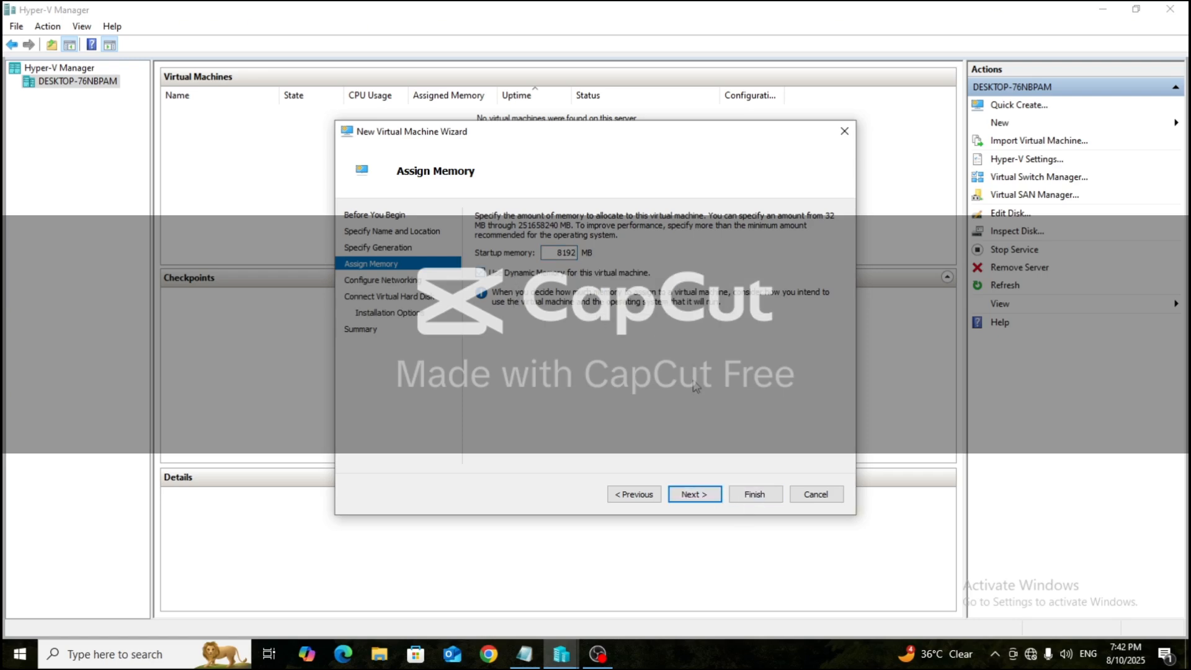
pyautogui.click(694, 493)
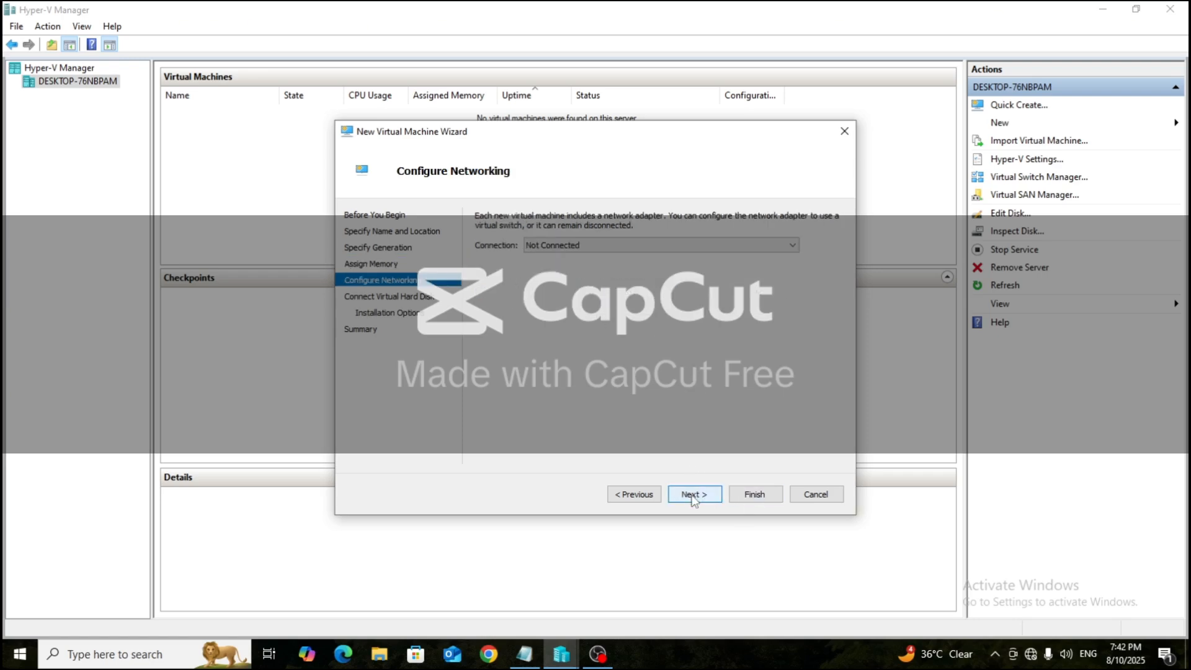
# Connect the virtual machine's network adapter to Default Switch and accept the proposed new 127 GB virtual hard disk
pyautogui.click(601, 244)
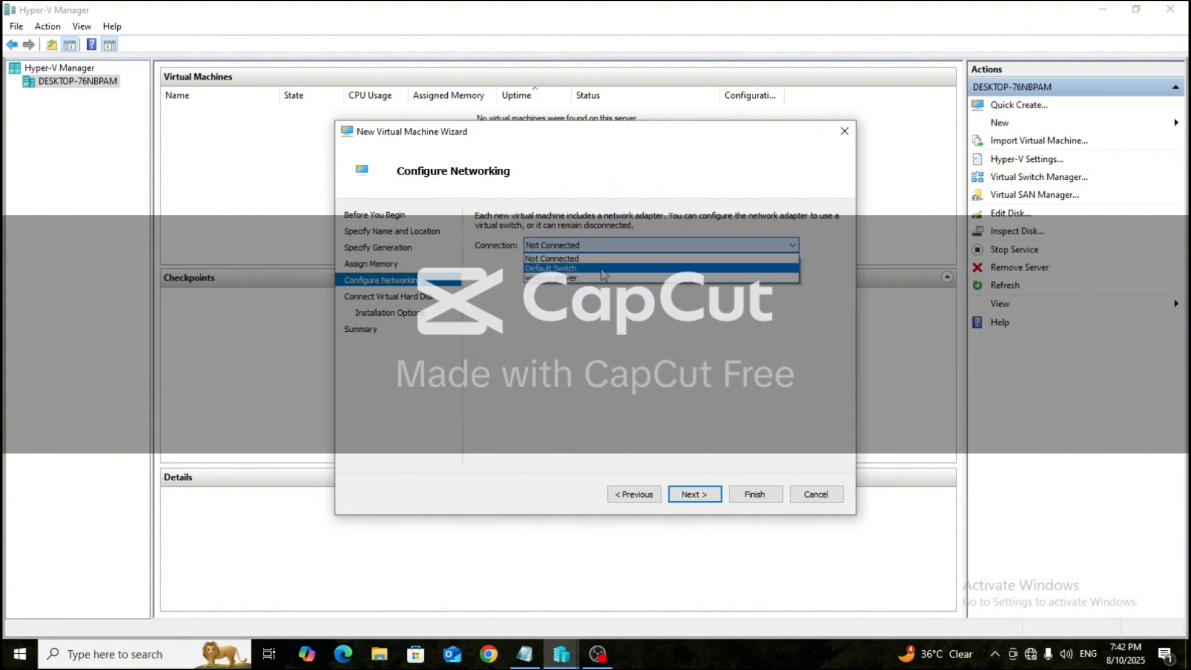
pyautogui.click(602, 273)
pyautogui.click(713, 496)
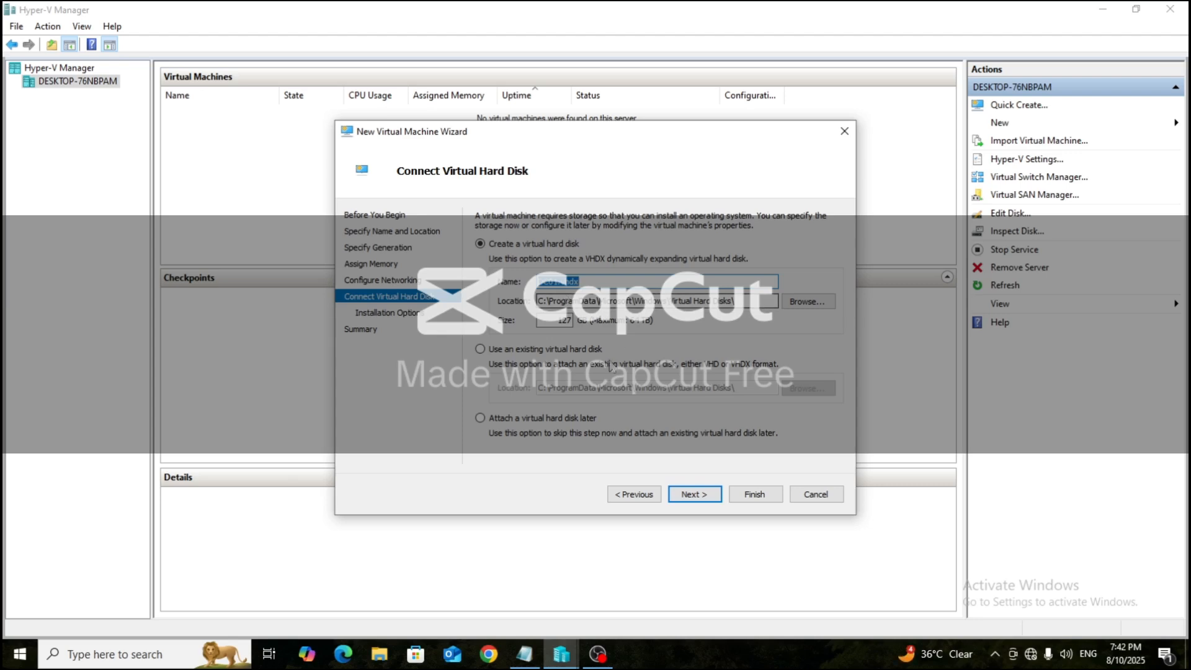
pyautogui.click(682, 494)
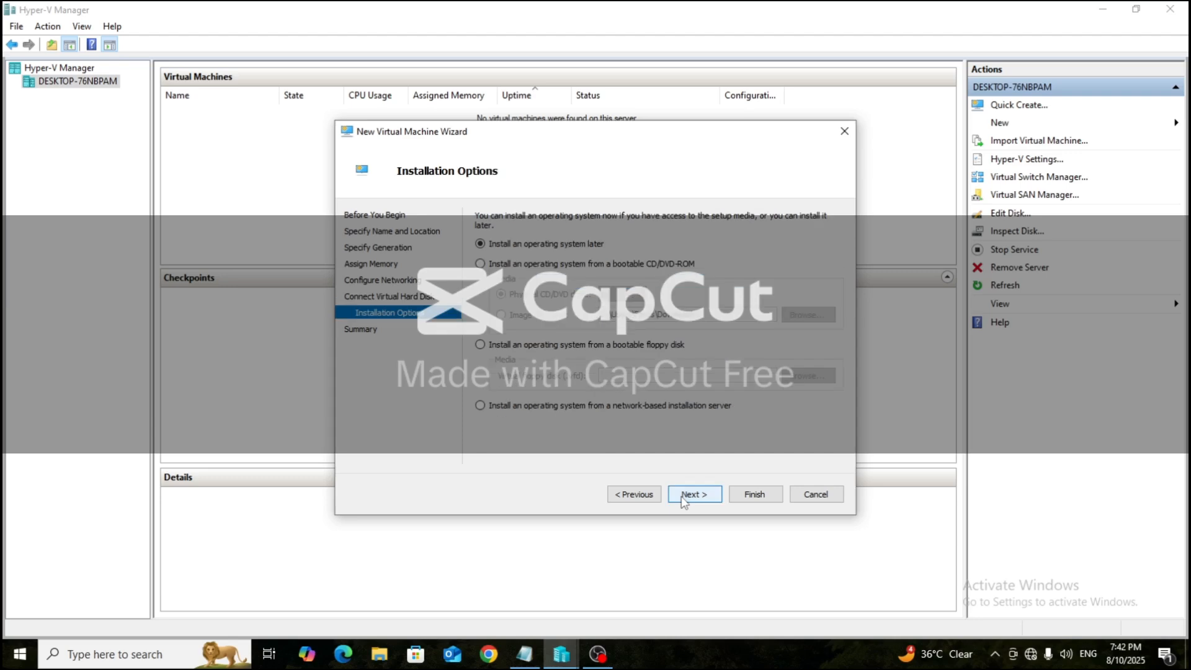
# Set the operating system to install from the 26100.1742.240906-0331 ISO image in Downloads and finish creating the virtual machine
pyautogui.click(480, 263)
pyautogui.click(500, 315)
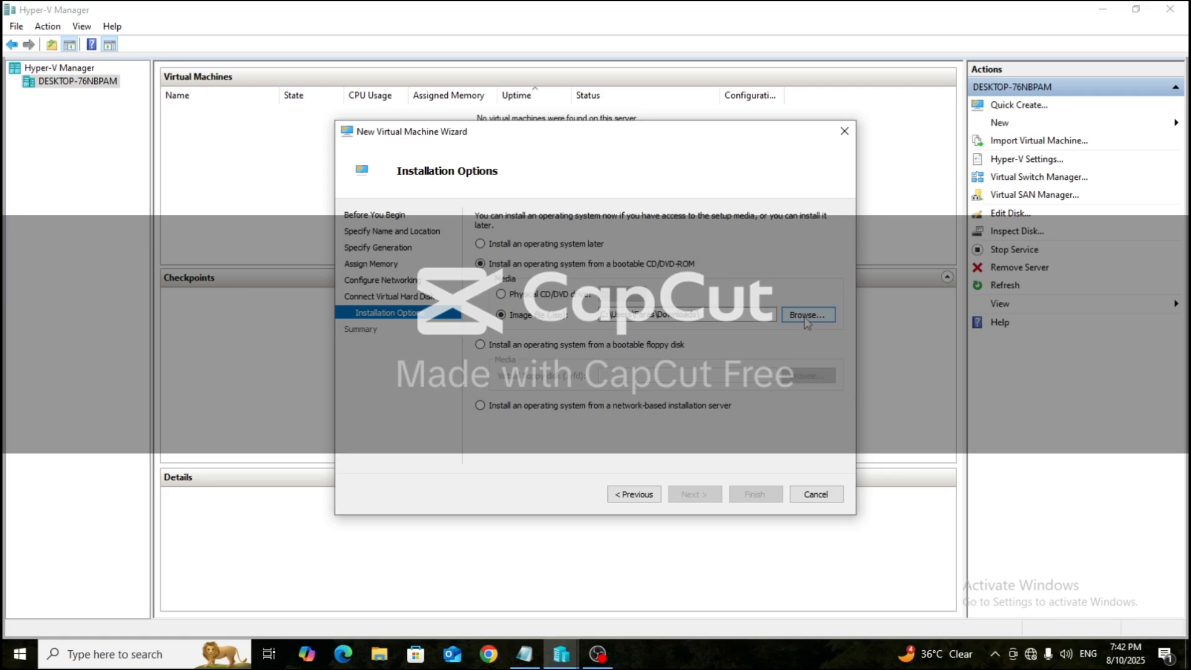
pyautogui.click(806, 315)
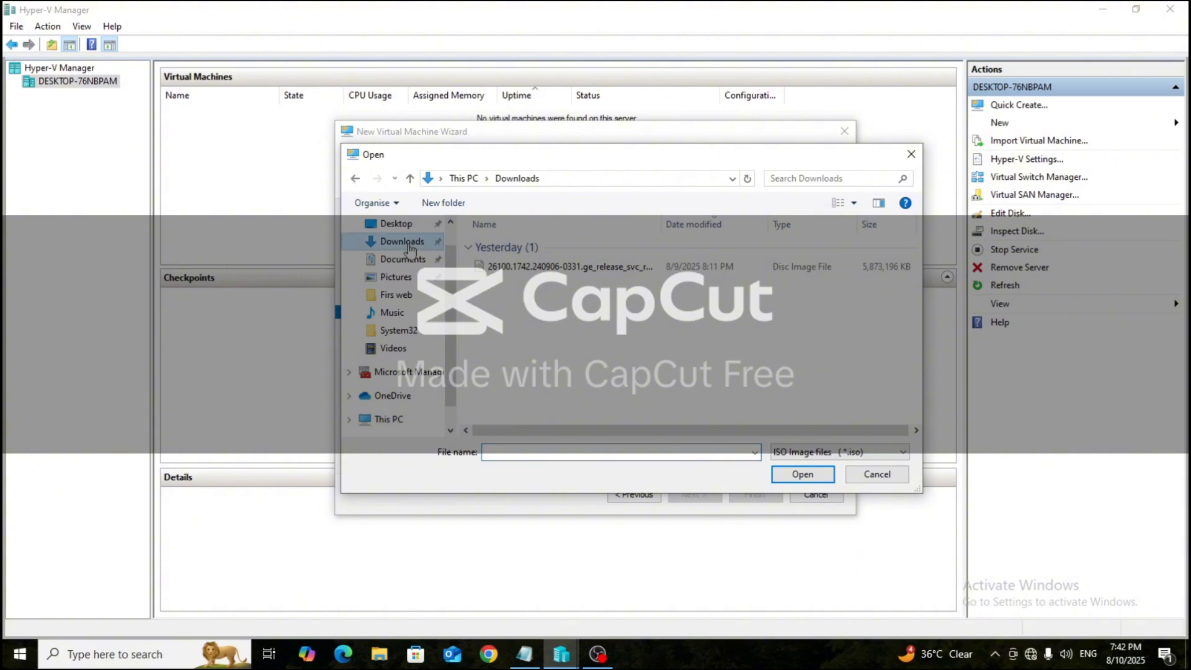
pyautogui.click(510, 268)
pyautogui.click(810, 475)
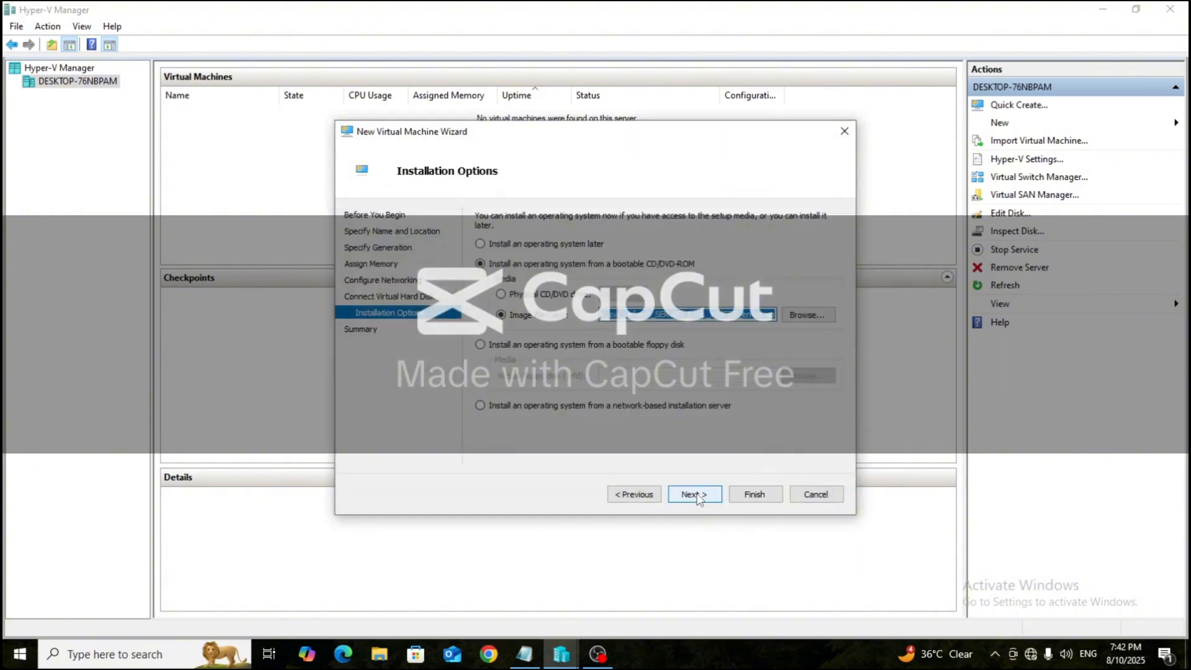
pyautogui.click(693, 494)
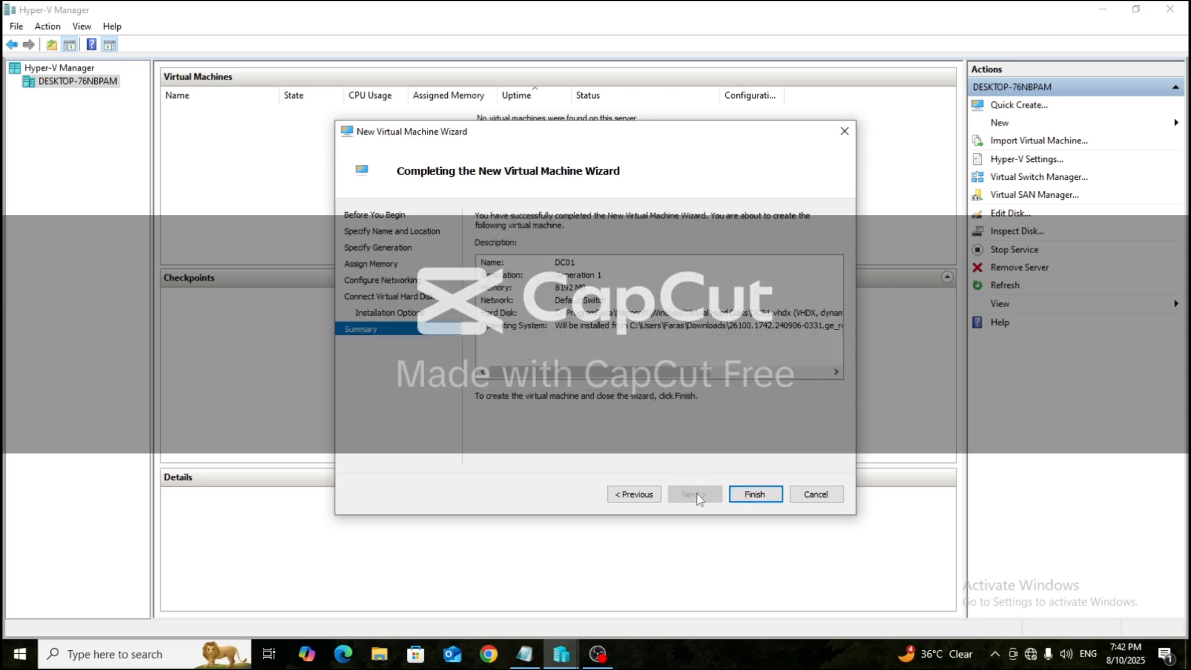
pyautogui.click(764, 495)
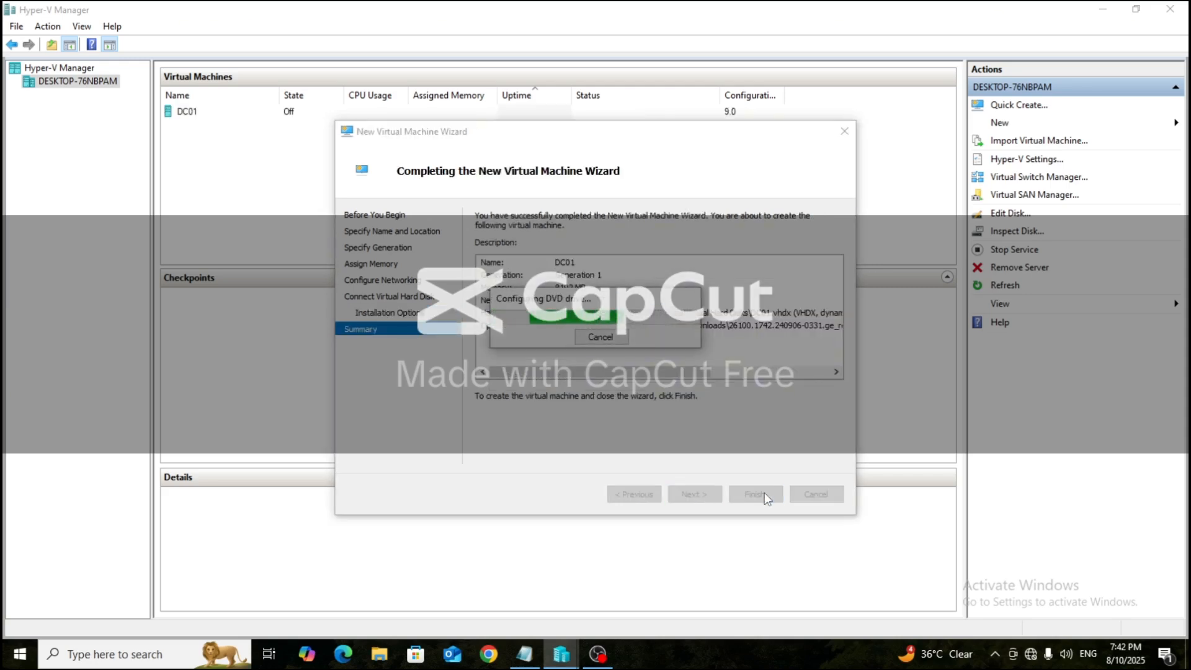
# Connect to the DC01 virtual machine, start it and move its window up to the top of the screen
pyautogui.rightClick(189, 112)
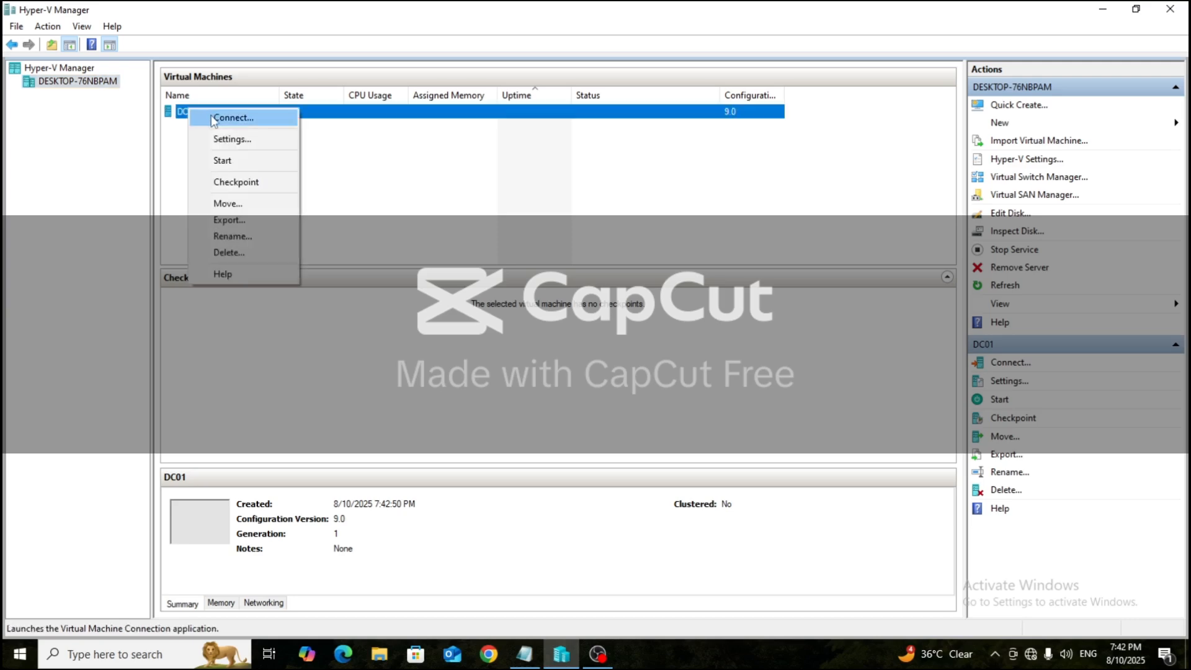
pyautogui.click(224, 119)
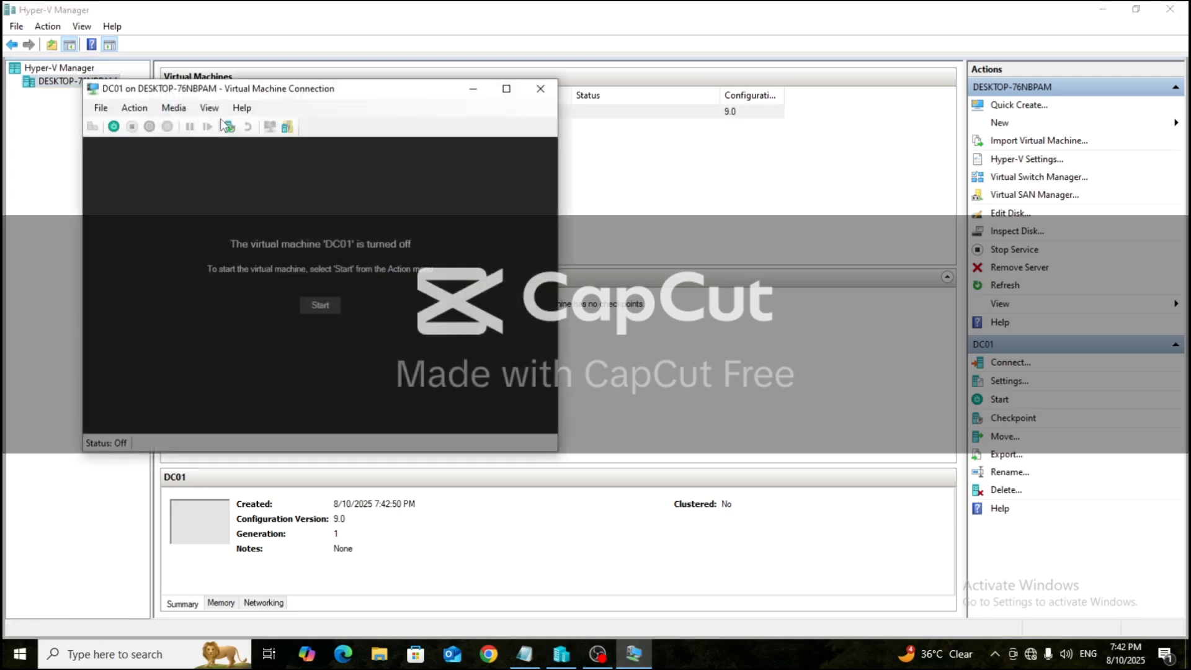
pyautogui.click(319, 305)
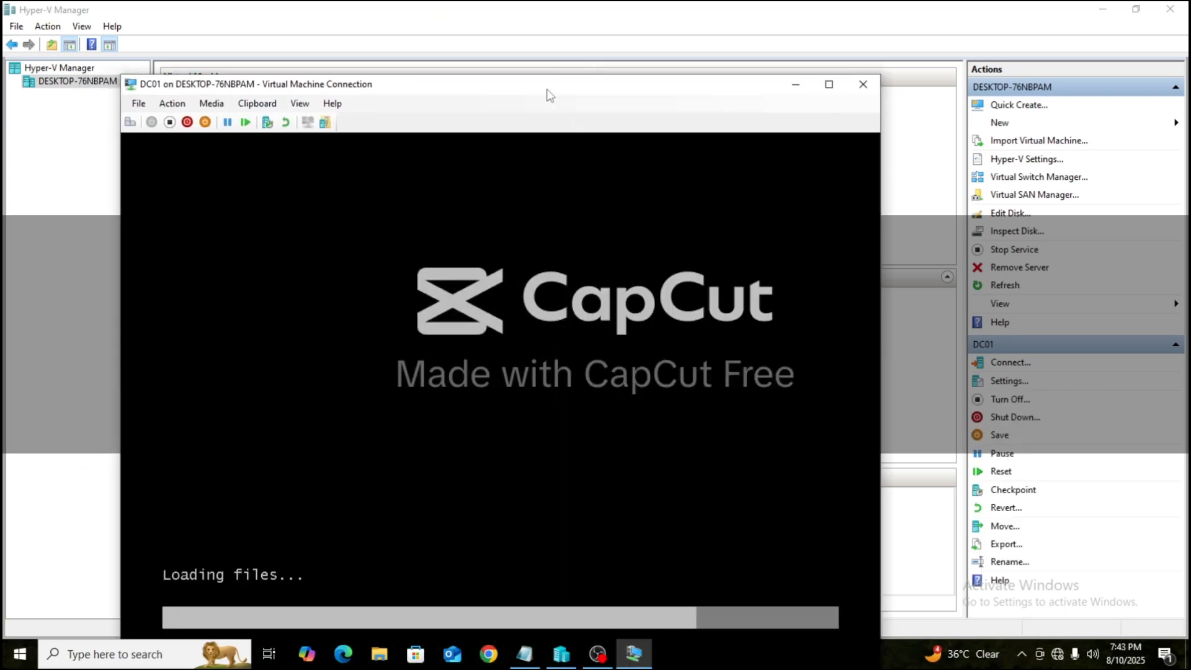
pyautogui.moveTo(548, 94); pyautogui.dragTo(556, 10)
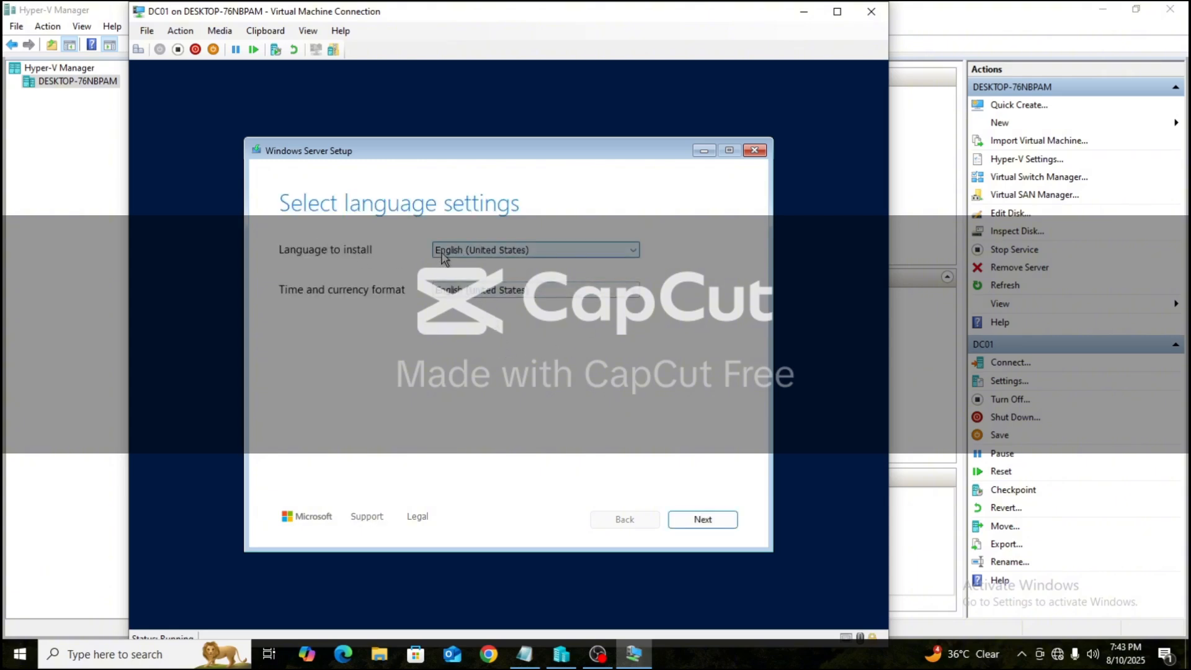
# Keep English (United States) as setup language and time and currency format, and accept the US keyboard
pyautogui.click(466, 295)
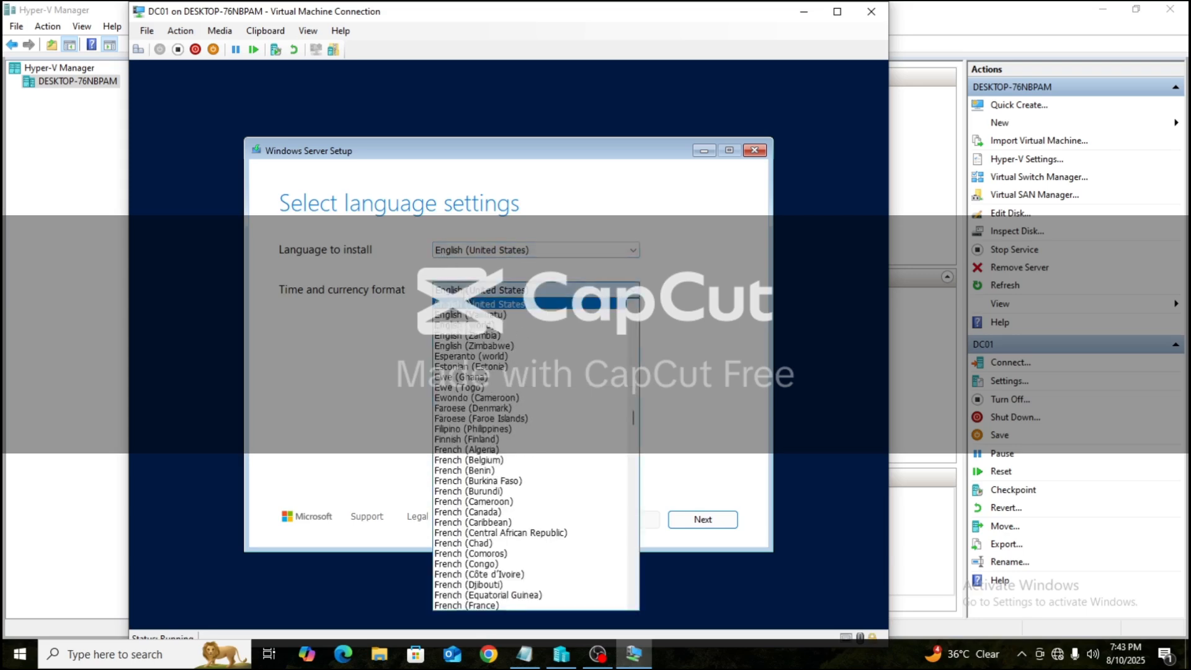
pyautogui.click(484, 306)
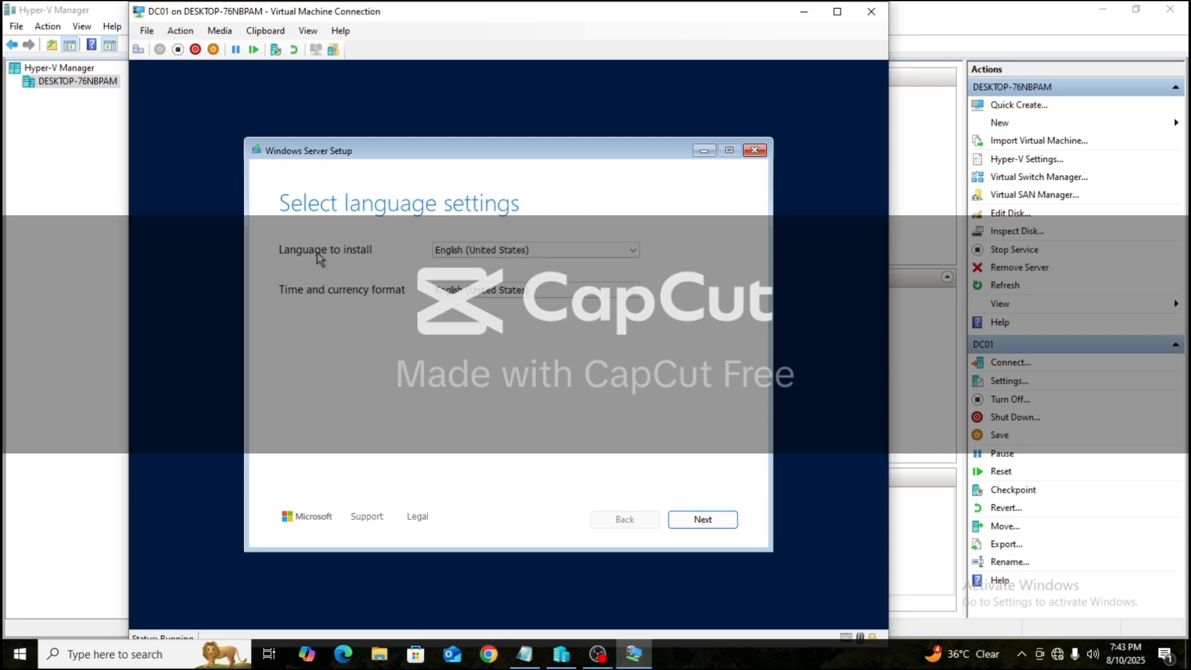
pyautogui.doubleClick(473, 252)
pyautogui.click(699, 529)
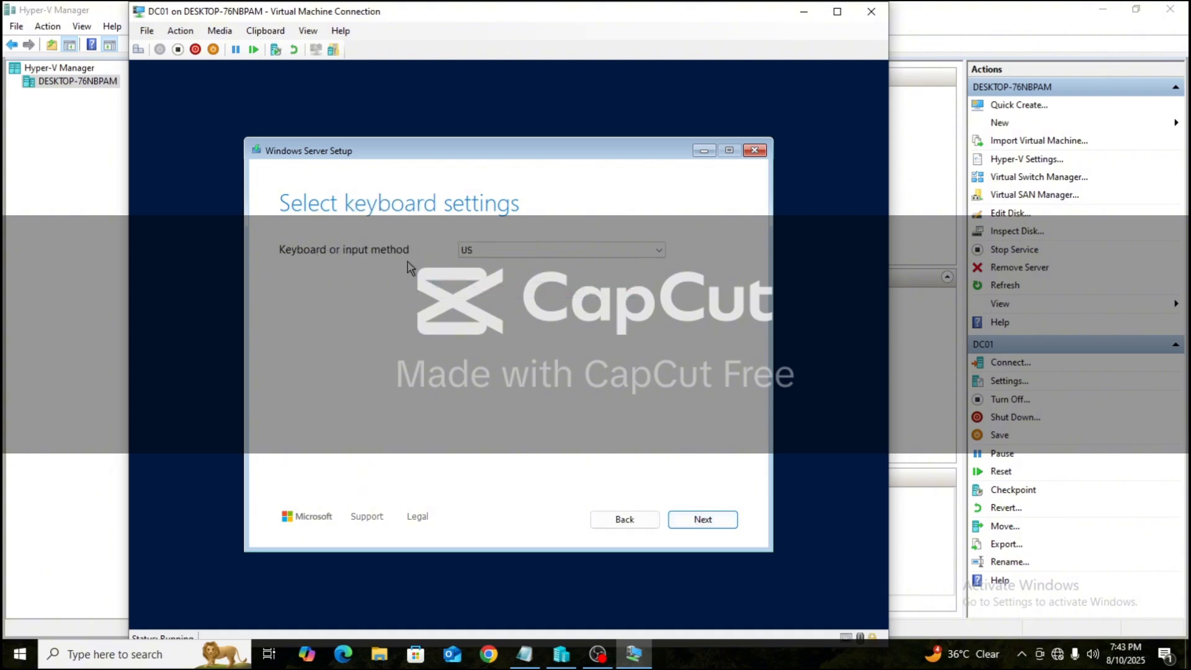
pyautogui.click(700, 523)
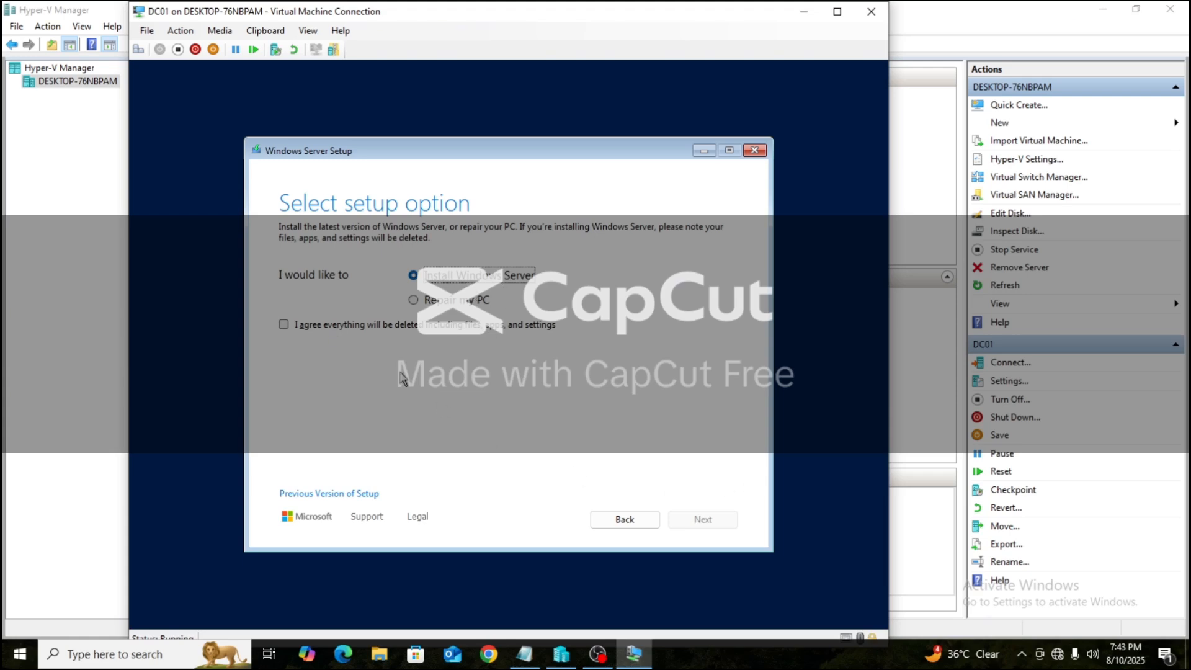
# Agree to deleting everything for the Windows Server install and choose the Windows Server 2025 Datacenter Evaluation (Desktop Experience) image
pyautogui.click(300, 326)
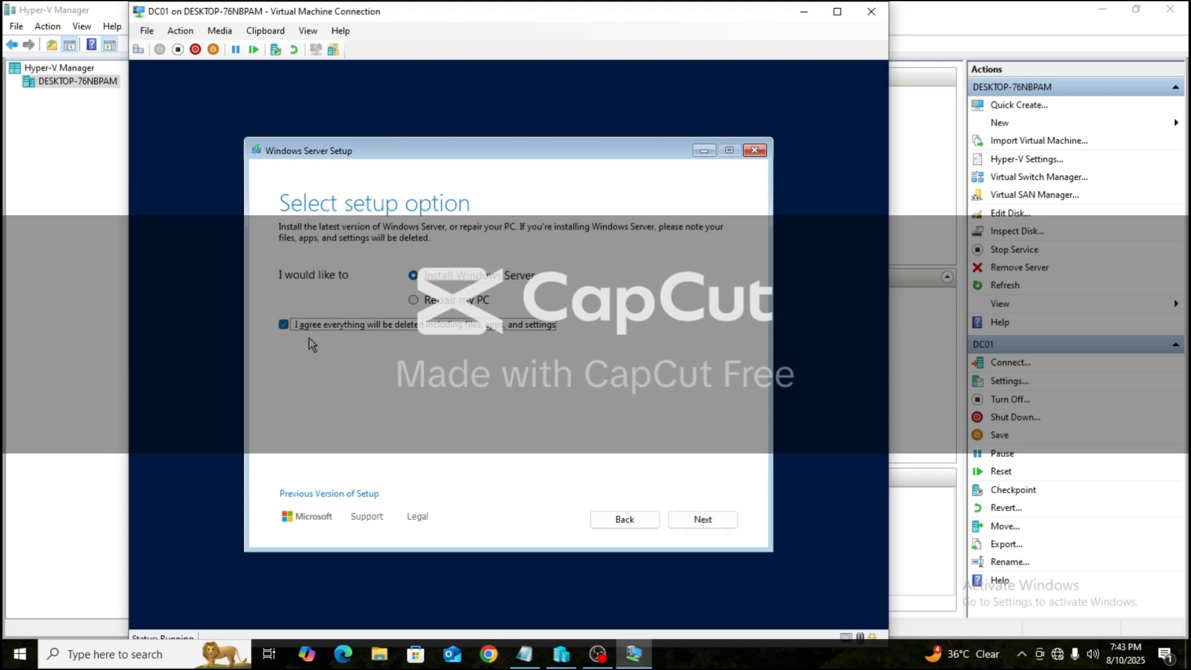
pyautogui.click(692, 528)
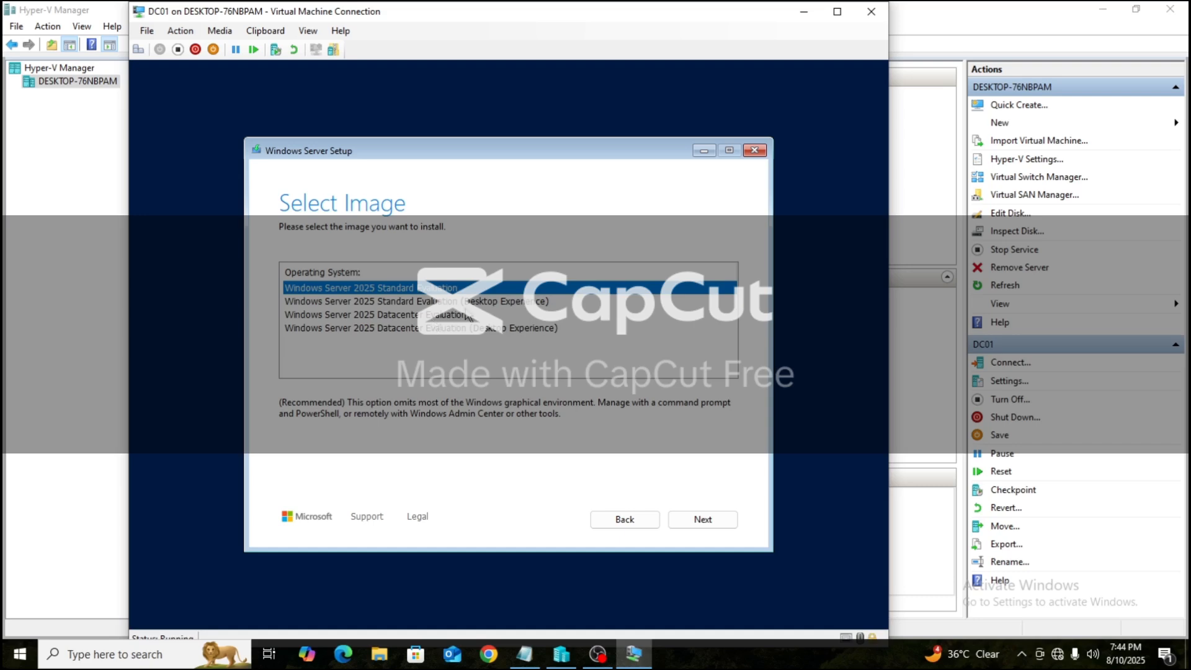
pyautogui.click(469, 329)
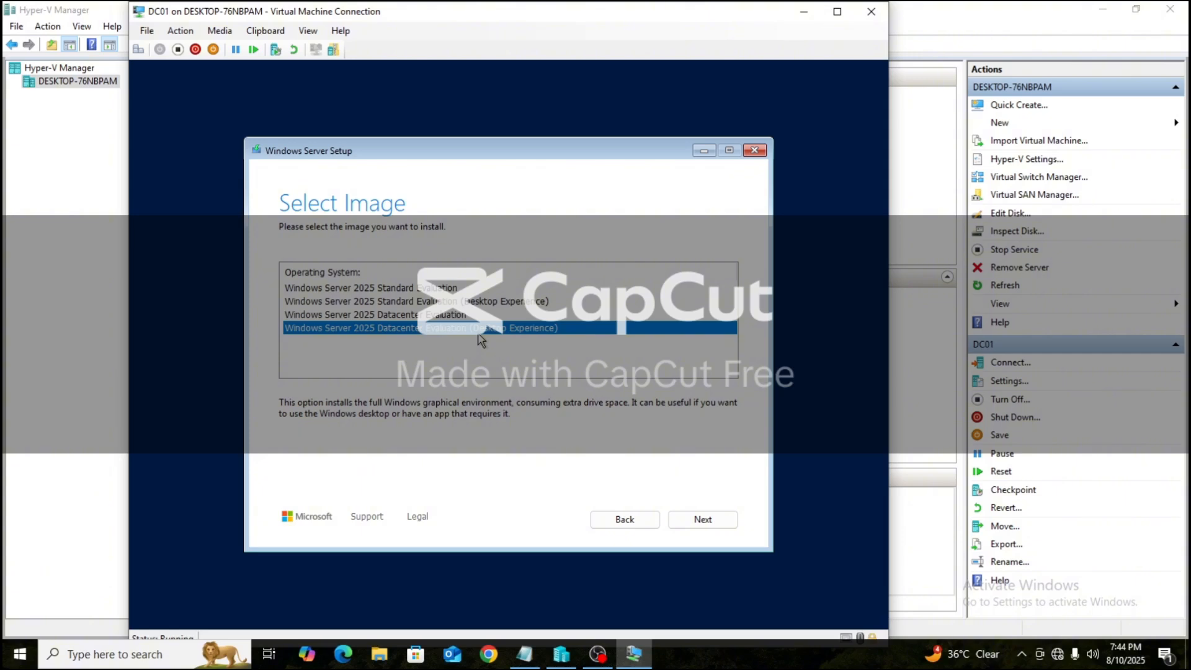
pyautogui.click(720, 523)
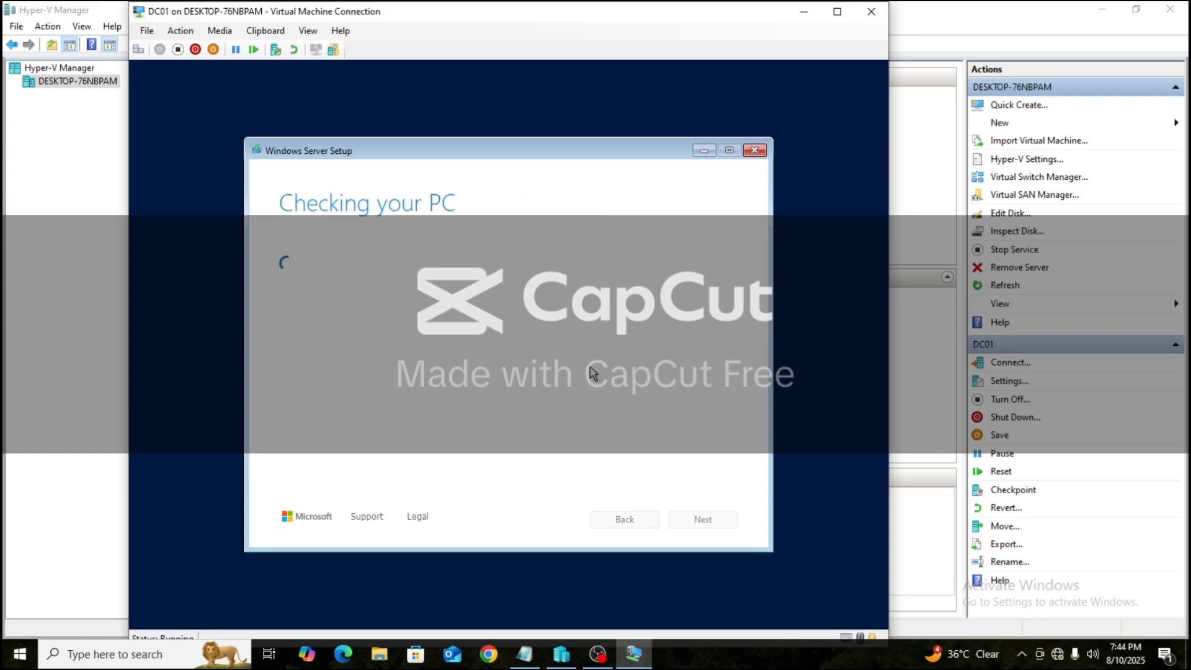
# Read through the applicable notices and license terms and accept them
pyautogui.scroll(-5, 389, 370)
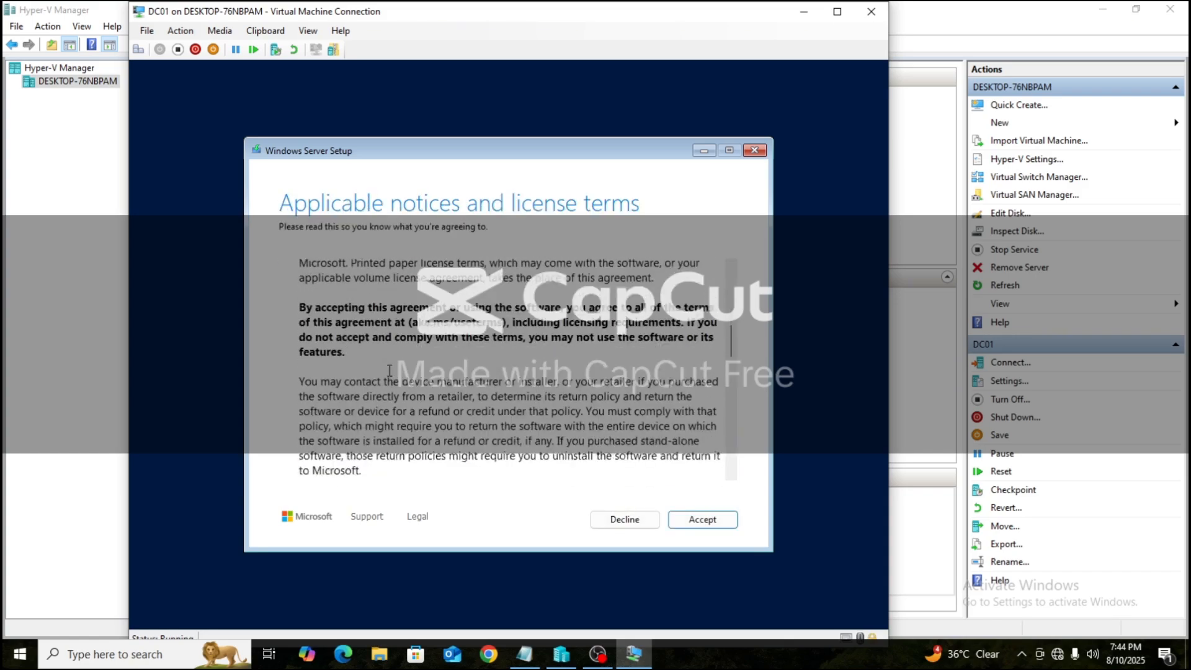
pyautogui.scroll(-10, 389, 370)
pyautogui.click(686, 520)
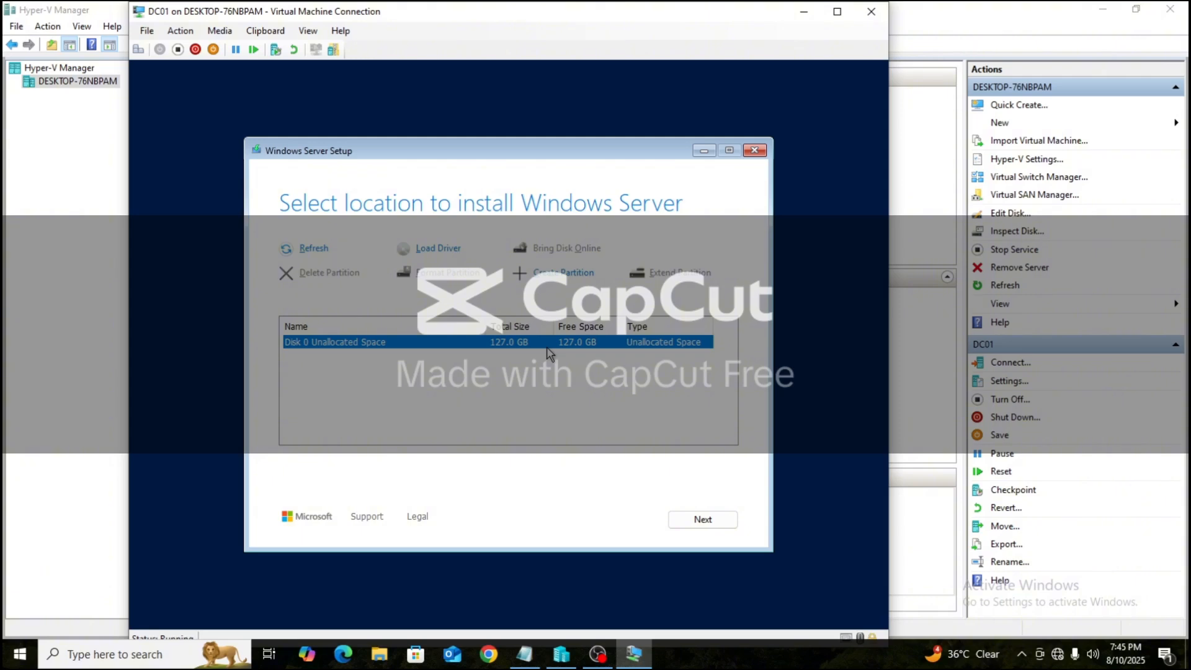
# Install Windows Server on Disk 0 Unallocated Space and switch the restarted DC01 virtual machine to full screen
pyautogui.click(708, 521)
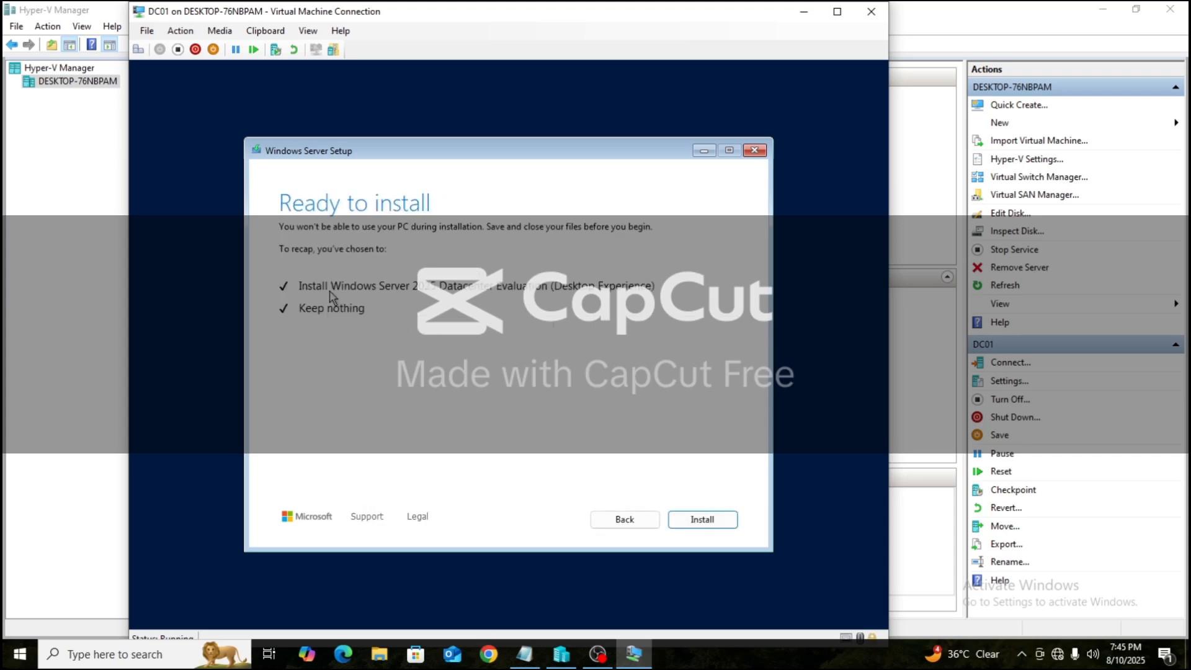
pyautogui.click(704, 520)
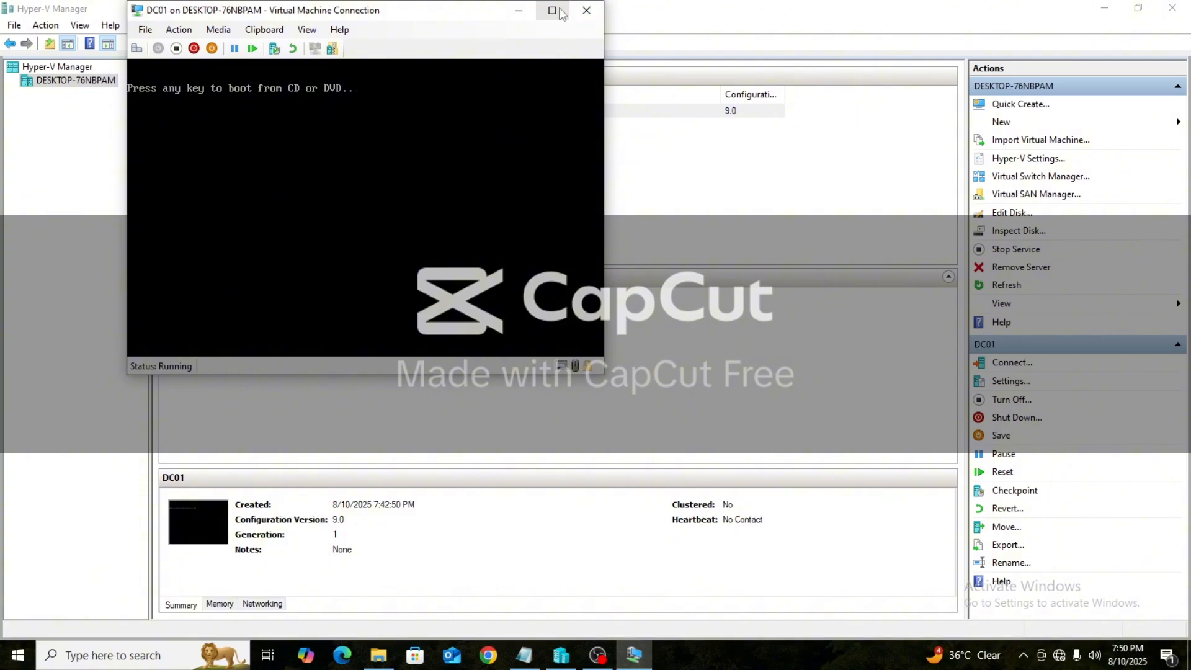
pyautogui.click(552, 11)
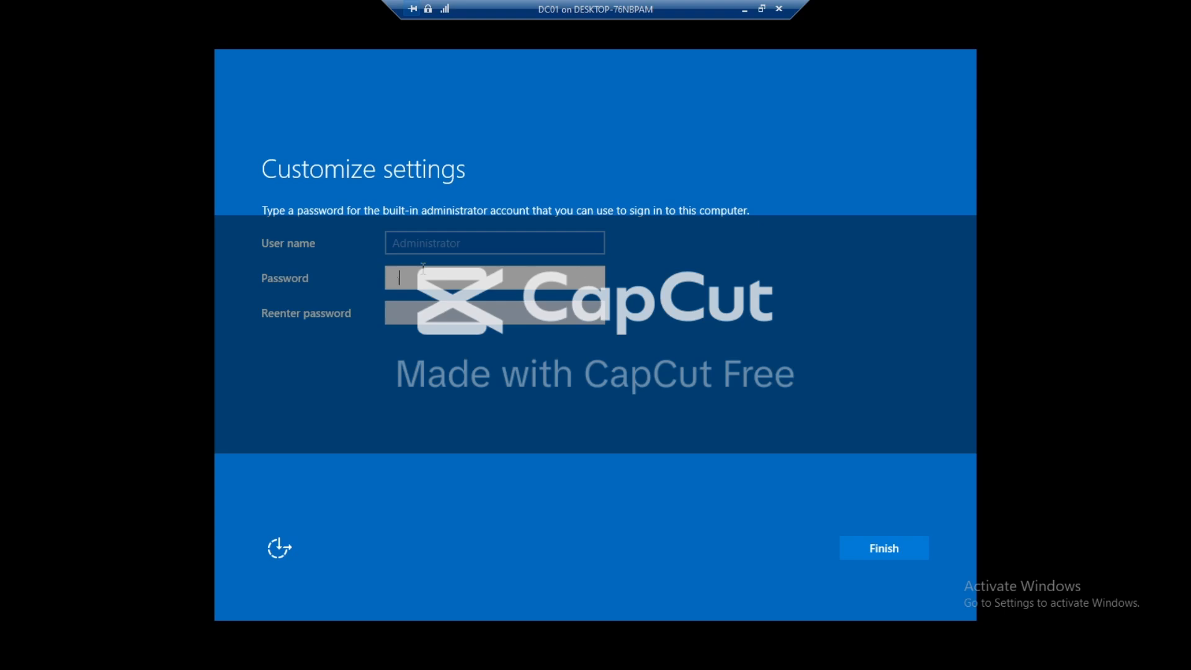
# Try to set a password for the built-in Administrator account, reentering it for confirmation
pyautogui.write('•••')
pyautogui.press('BackSpace')
pyautogui.press('BackSpace')
pyautogui.press('BackSpace')
pyautogui.press('BackSpace')
pyautogui.write('••••')
pyautogui.press('BackSpace')
pyautogui.press('BackSpace')
pyautogui.press('BackSpace')
pyautogui.press('BackSpace')
pyautogui.write('••••••••••••')
pyautogui.click(464, 315)
pyautogui.write('••••••••')
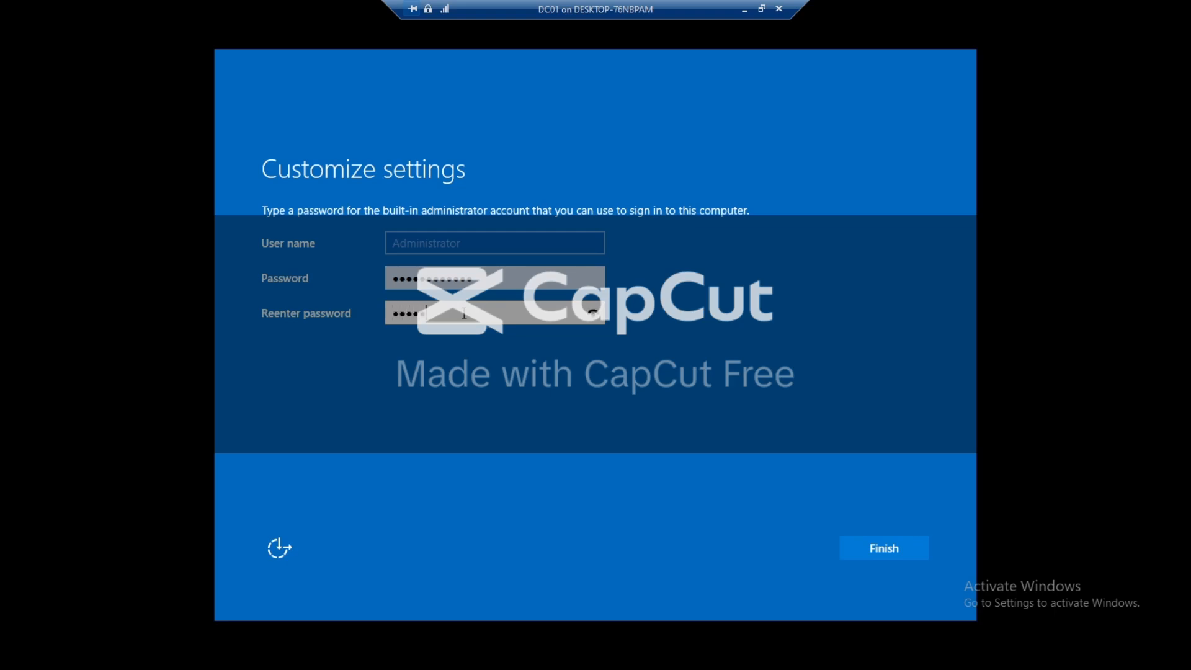
pyautogui.write('••••')
pyautogui.click(874, 549)
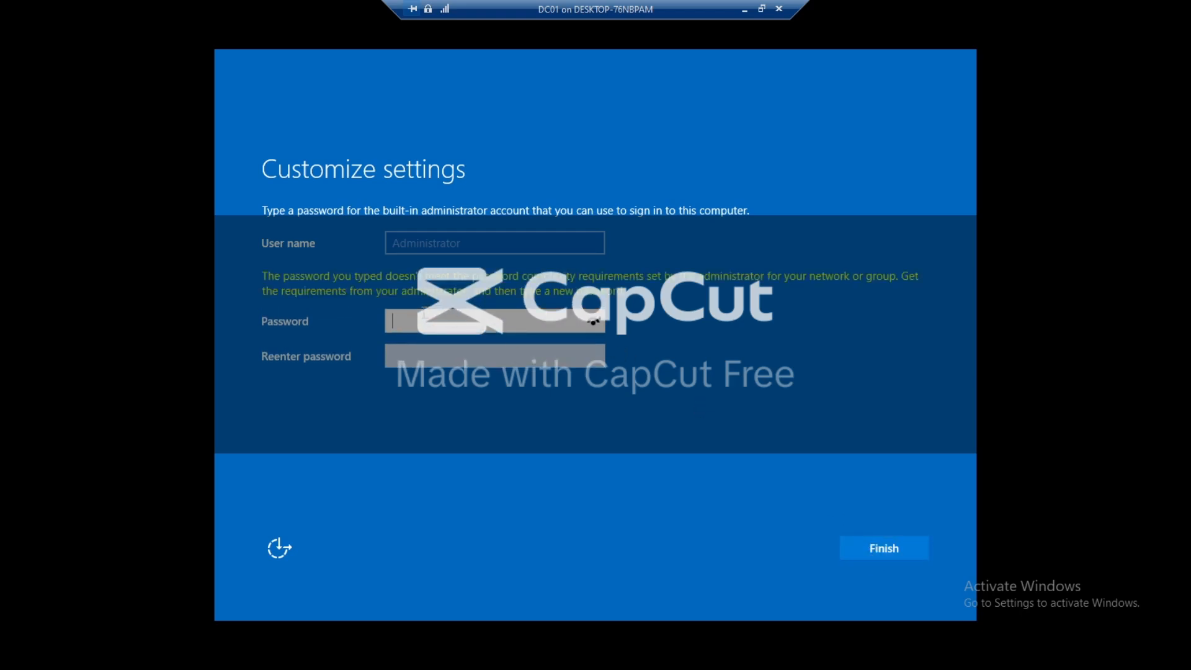
# Try to submit a different Administrator password, filling in both the password and its reentry
pyautogui.write('•••••••••••••')
pyautogui.click(436, 357)
pyautogui.write('••••')
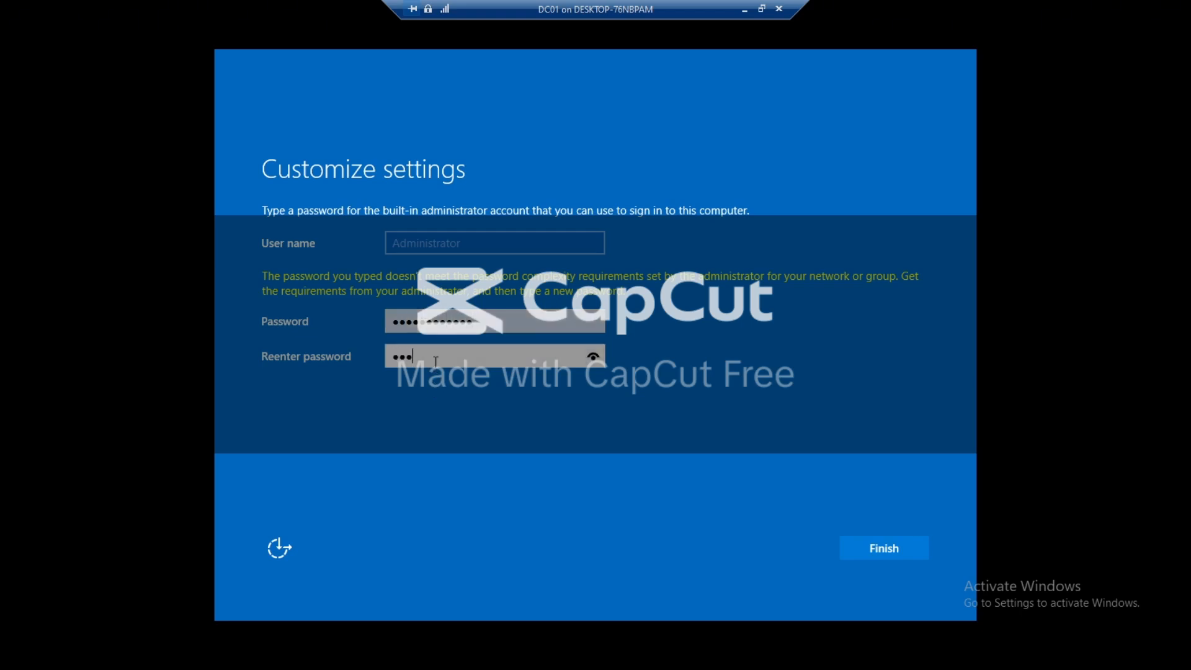
pyautogui.write('•••••••••')
pyautogui.click(867, 551)
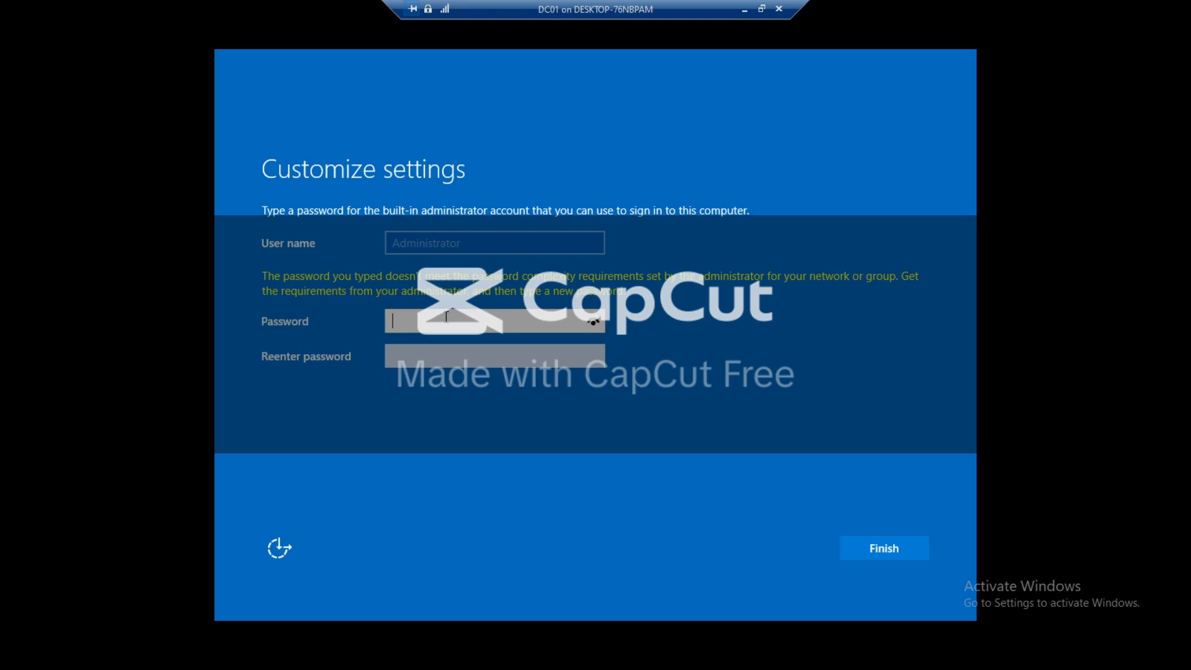
# Enter a new Administrator password that meets the complexity requirements, reenter it and finish the customization
pyautogui.write('••')
pyautogui.write('•••••••••••')
pyautogui.click(453, 358)
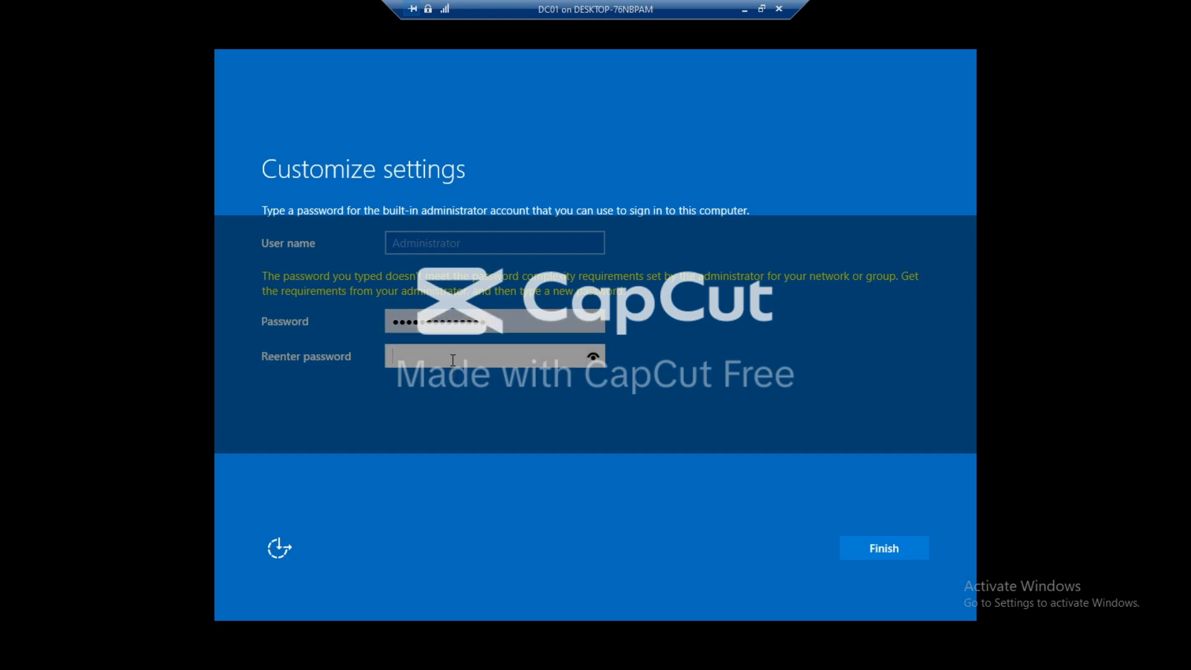
pyautogui.write('••••••••••••••')
pyautogui.click(868, 547)
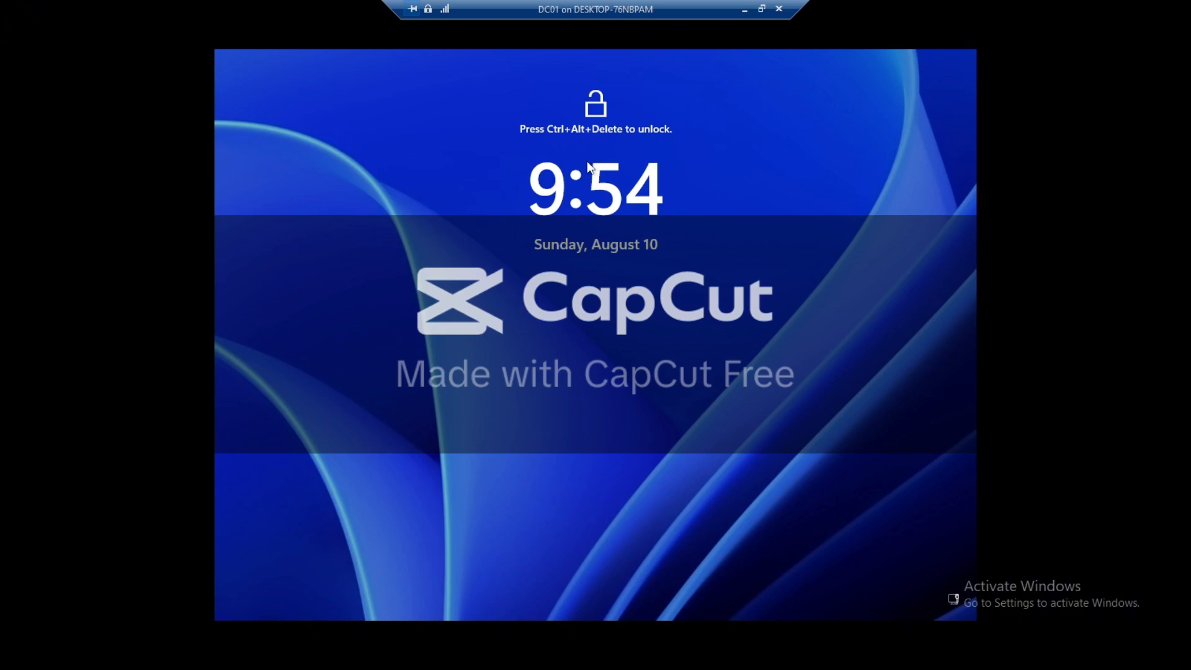
# Leave full screen, connect to DC01 with a 1366 by 768 pixels display and check the enhanced session option
pyautogui.click(761, 9)
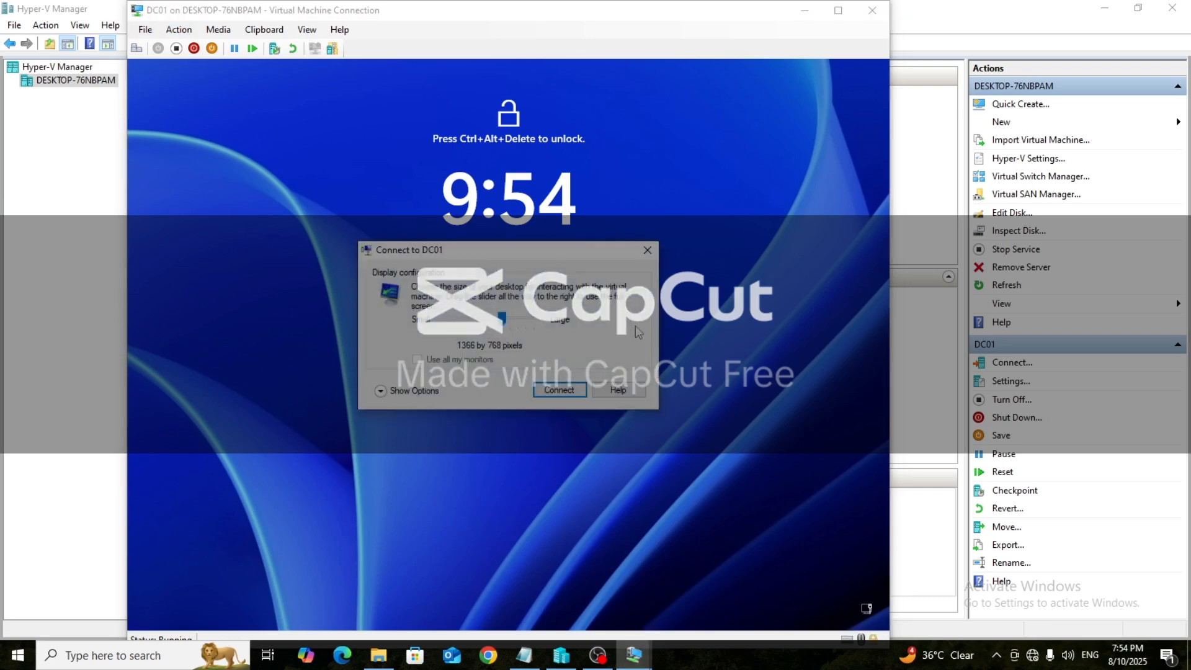
pyautogui.click(570, 393)
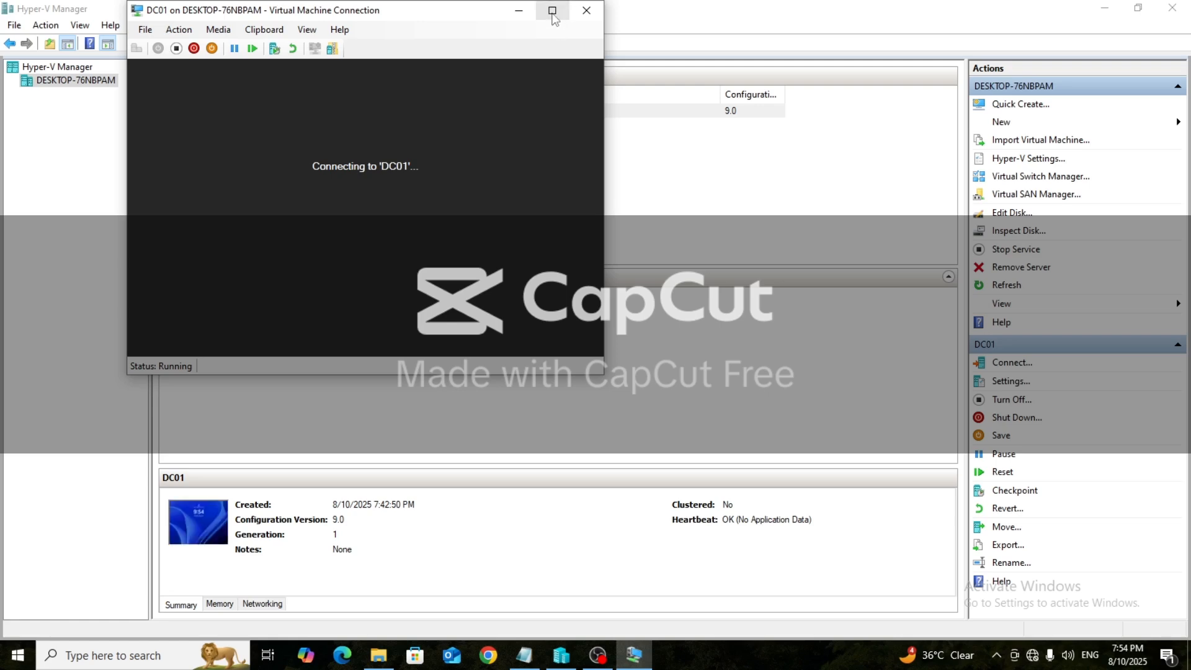
pyautogui.click(552, 12)
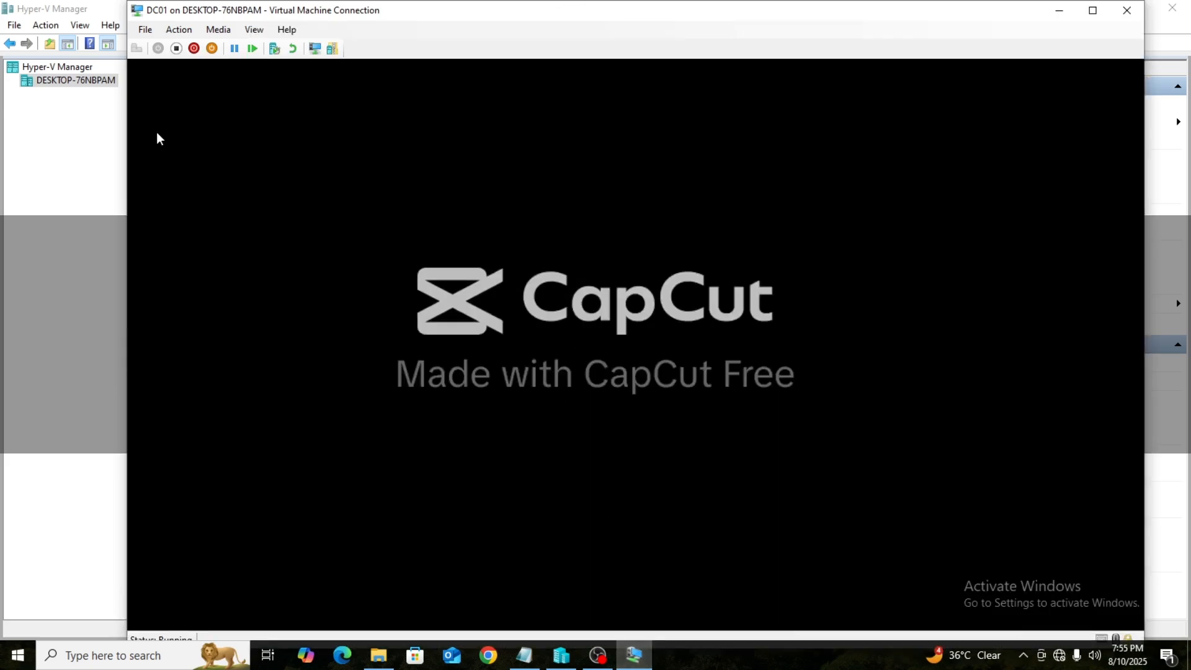
pyautogui.click(253, 31)
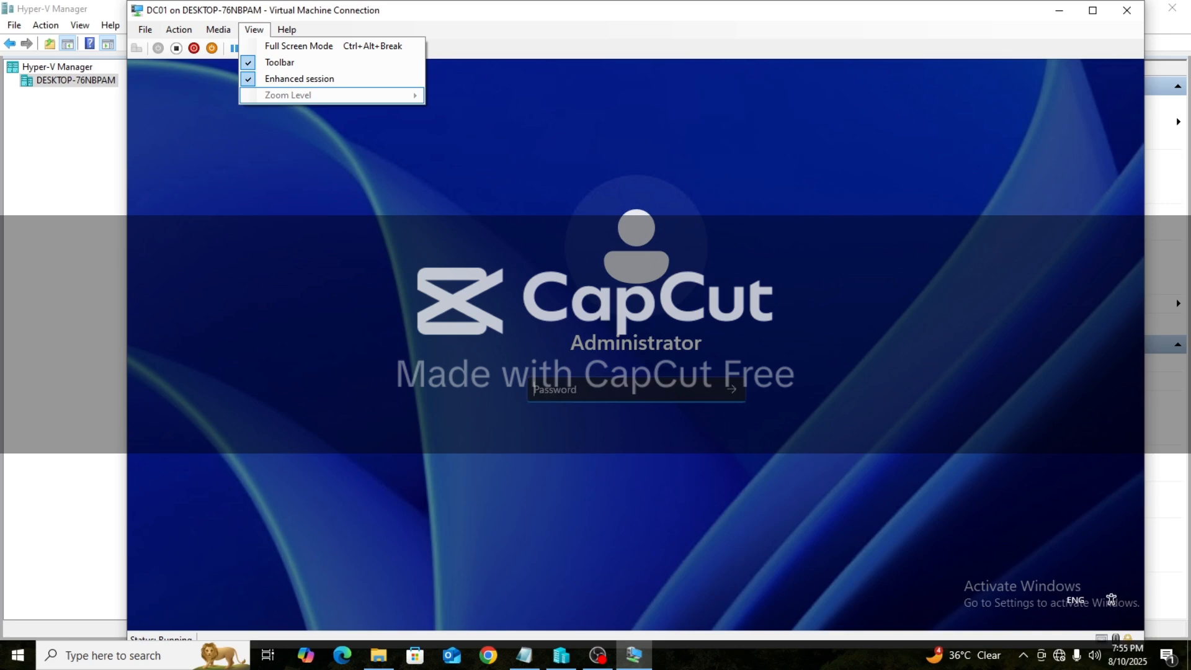
pyautogui.click(172, 3)
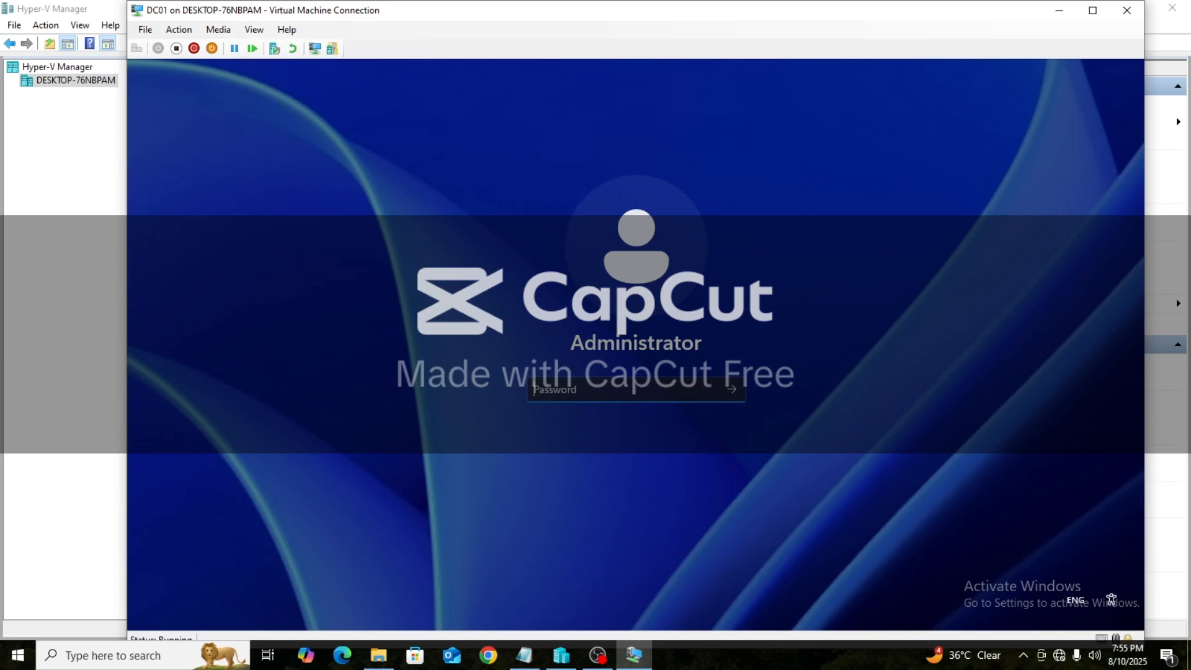
# Try to sign in as Administrator, clearing the first password entry and typing the account password again
pyautogui.write('**************')
pyautogui.press('capslock')
pyautogui.press('BackSpace')
pyautogui.press('BackSpace')
pyautogui.press('BackSpace')
pyautogui.press('BackSpace')
pyautogui.press('BackSpace')
pyautogui.press('BackSpace')
pyautogui.press('BackSpace')
pyautogui.press('BackSpace')
pyautogui.press('BackSpace')
pyautogui.press('BackSpace')
pyautogui.press('BackSpace')
pyautogui.press('BackSpace')
pyautogui.press('BackSpace')
pyautogui.press('BackSpace')
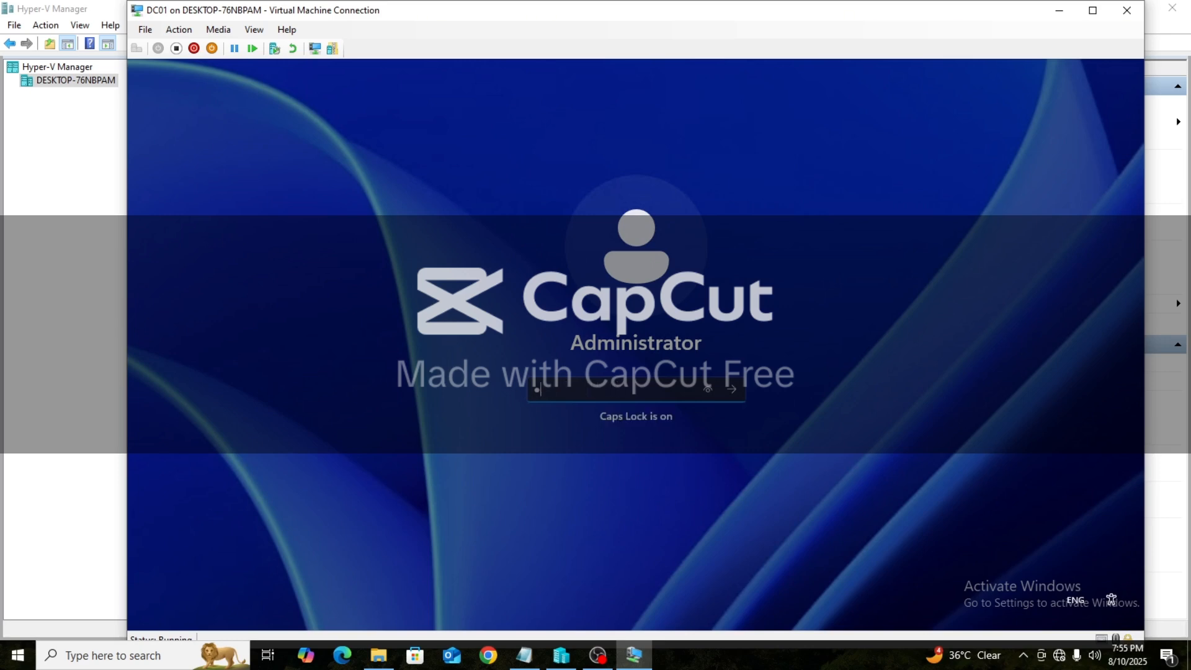
pyautogui.write('****************')
pyautogui.press('Return')
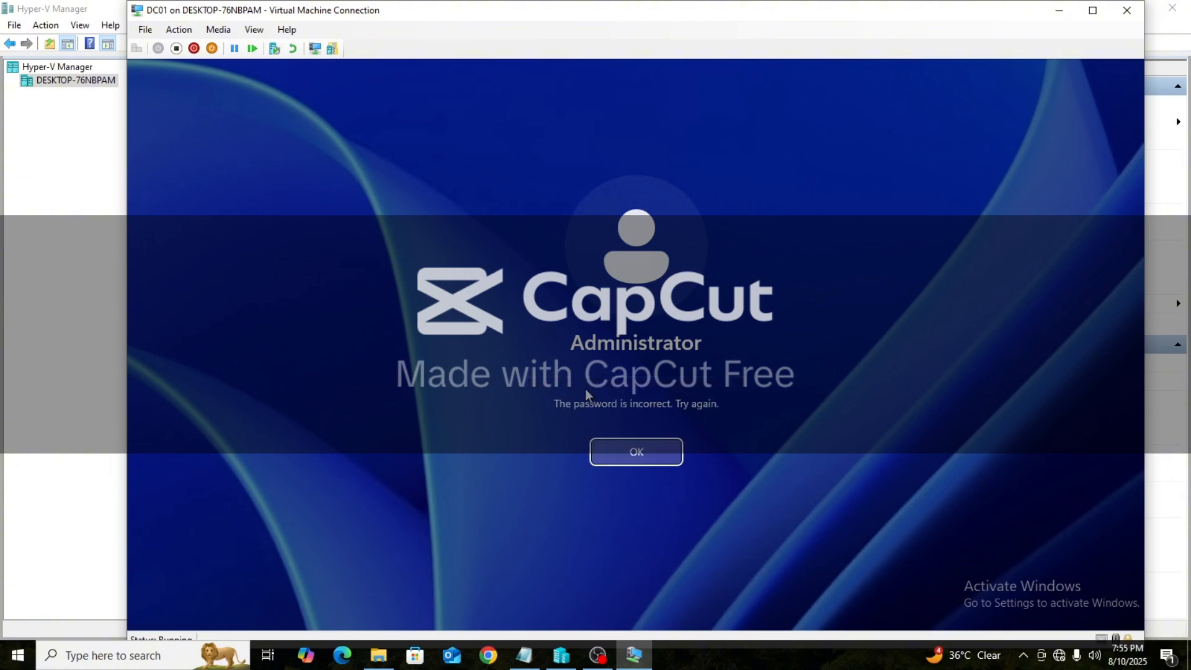
# Dismiss the sign-in error and try the Administrator account password once more
pyautogui.click(610, 449)
pyautogui.write('**********')
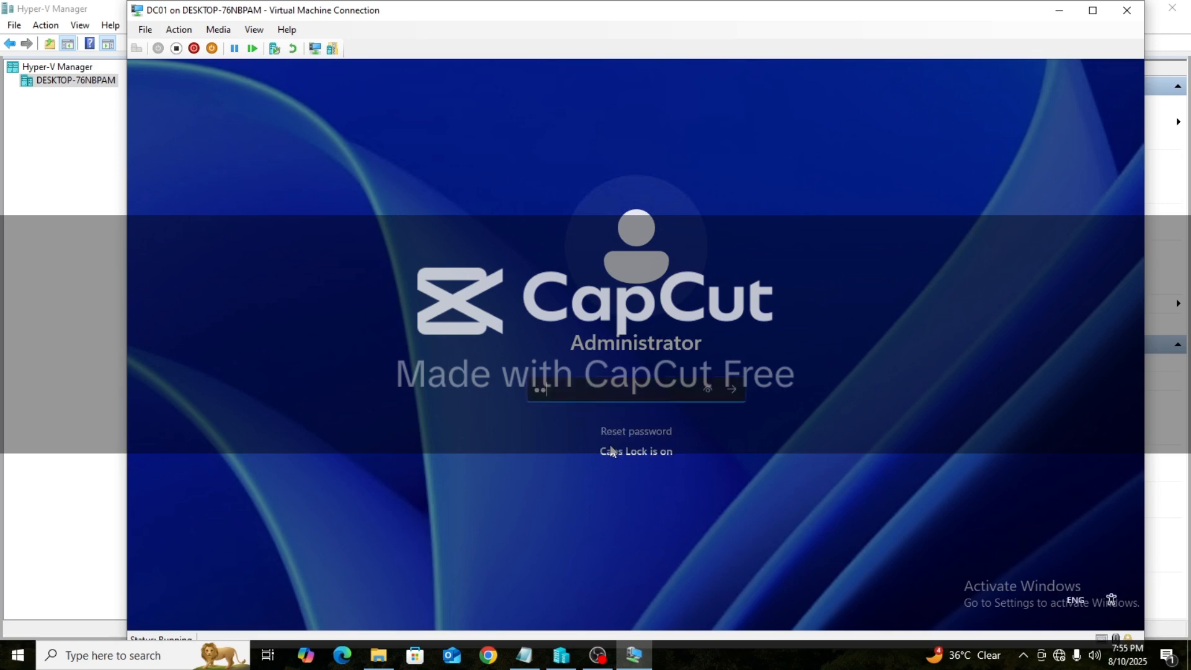
pyautogui.write('******')
pyautogui.press('Return')
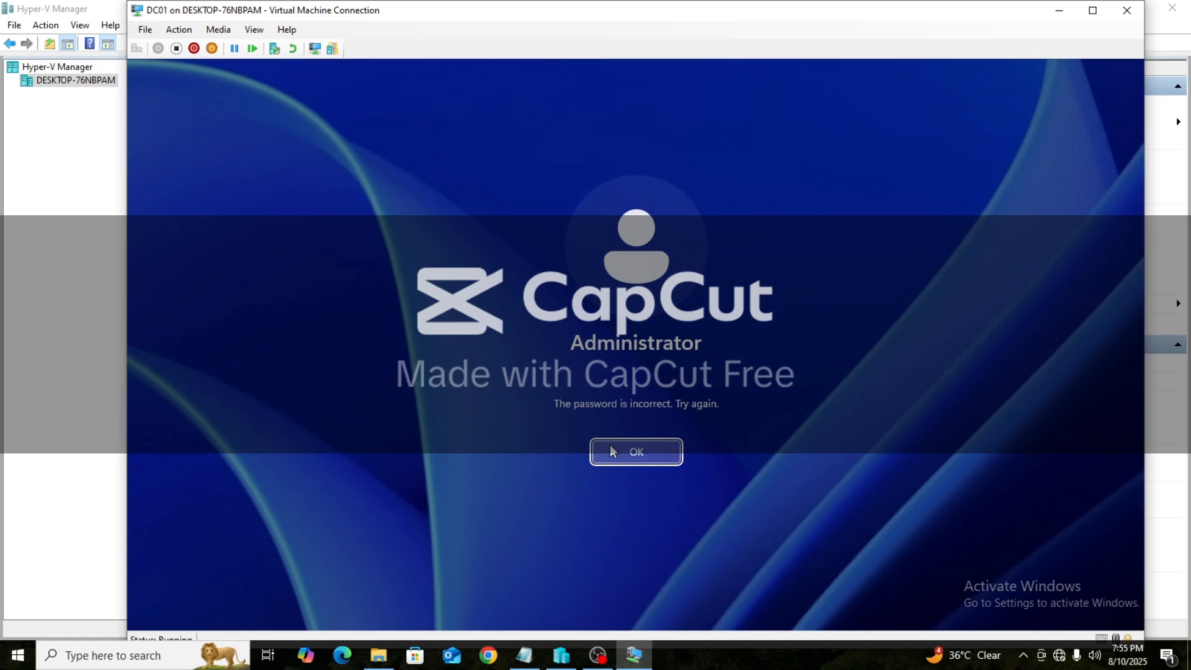
# Sign in to the server with the correctly cased Administrator password and show the virtual machine in full screen
pyautogui.click(612, 451)
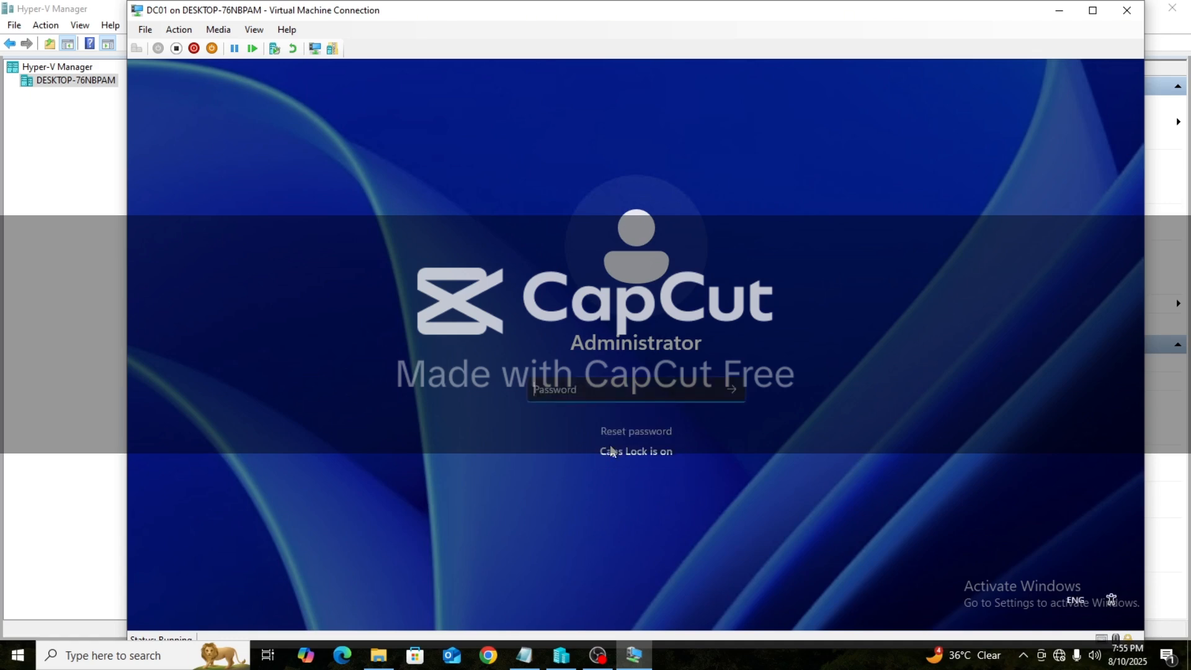
pyautogui.press('capslock')
pyautogui.write('***************')
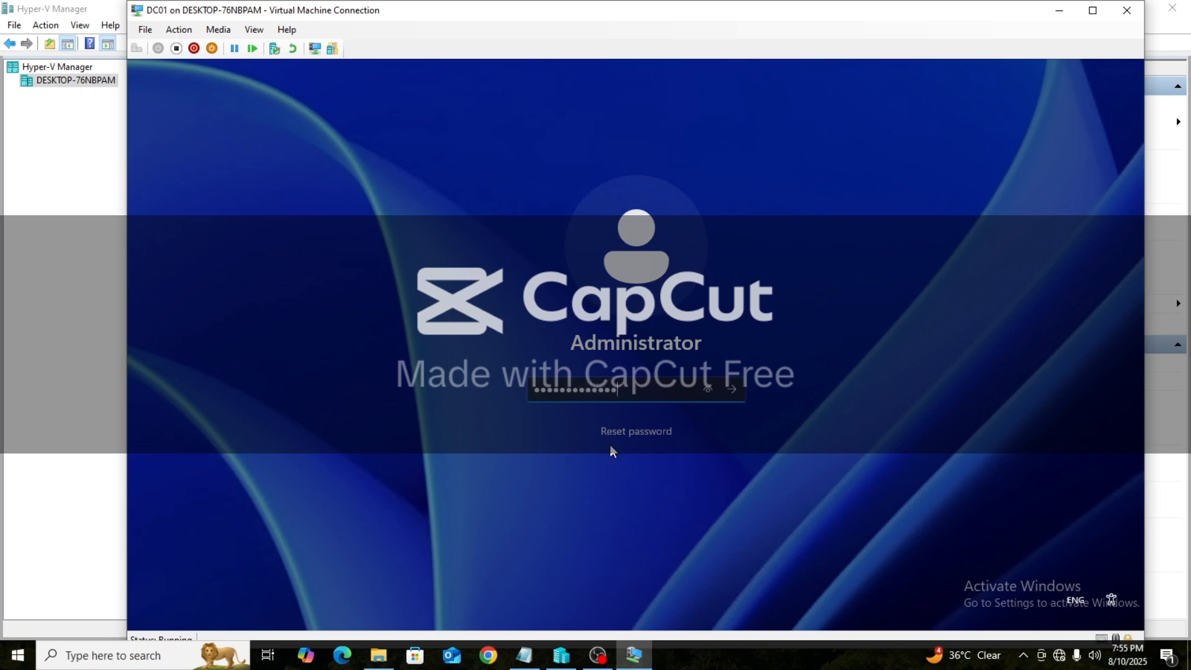
pyautogui.press('Return')
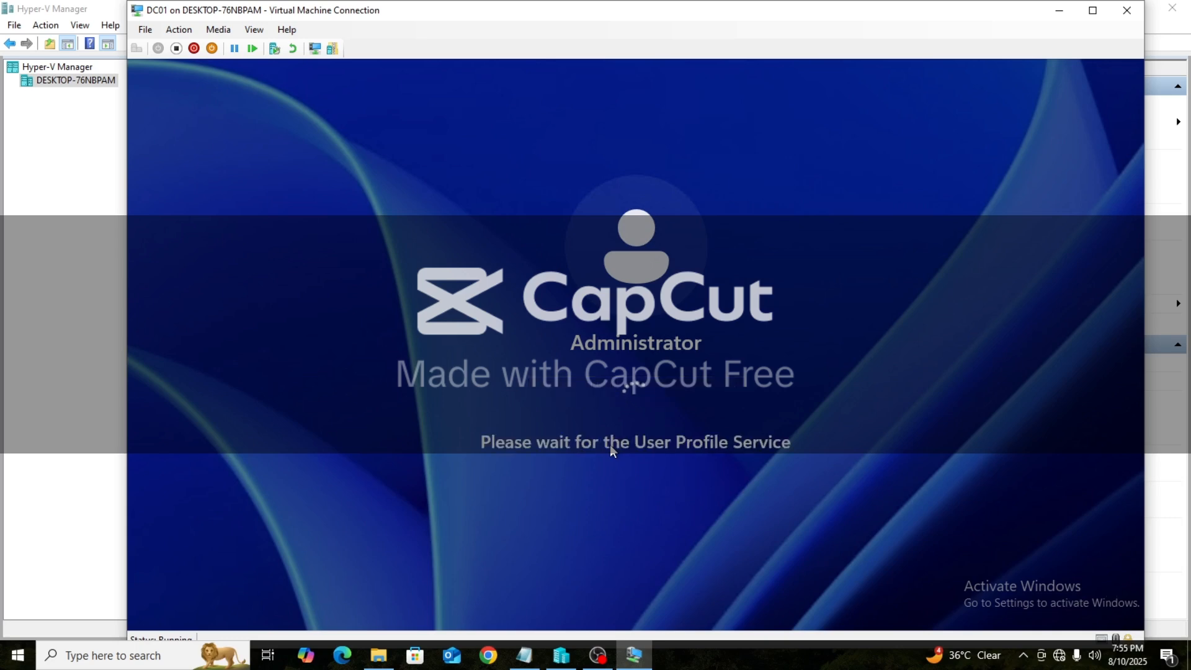
pyautogui.click(1092, 10)
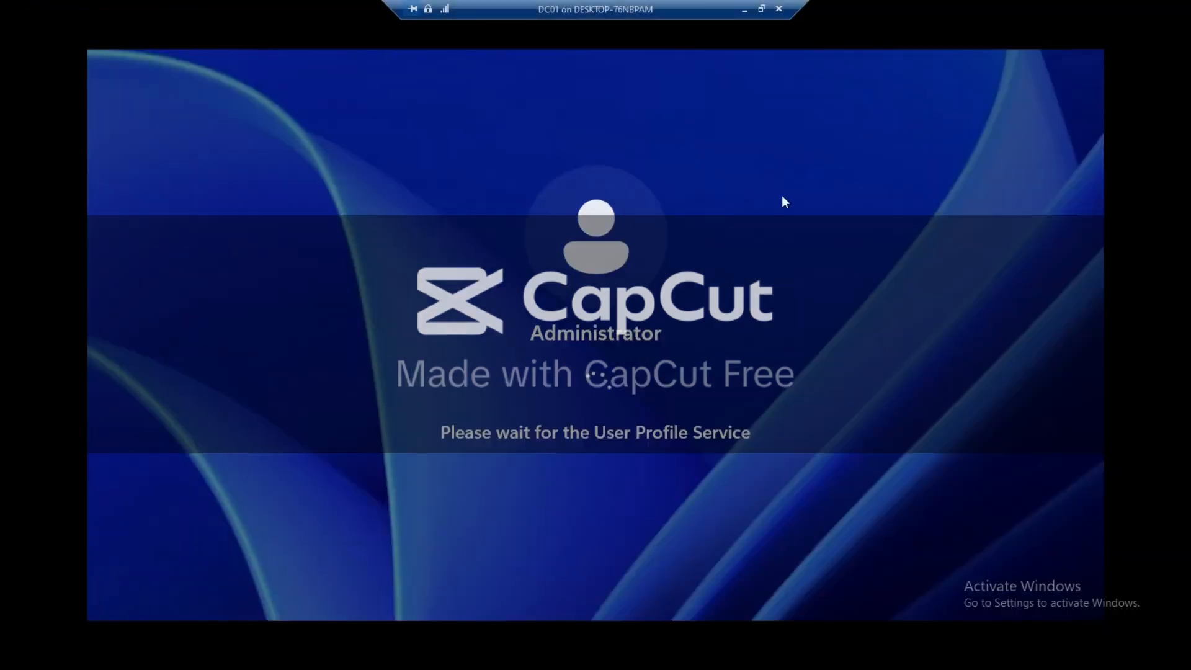
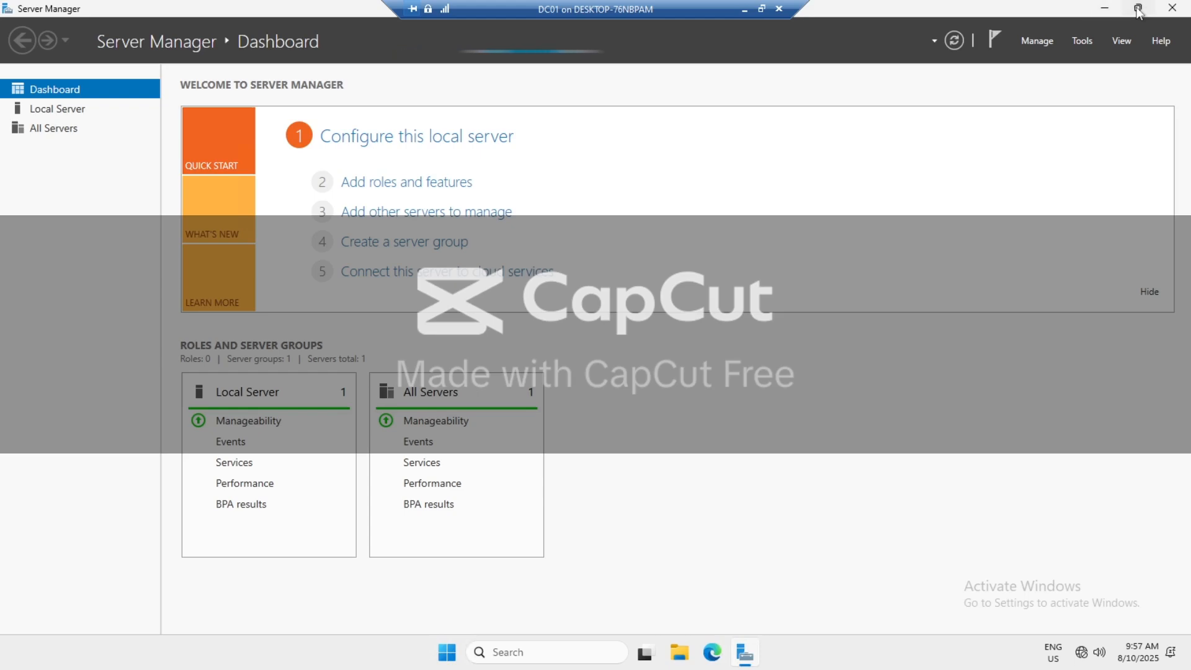
pyautogui.click(1138, 8)
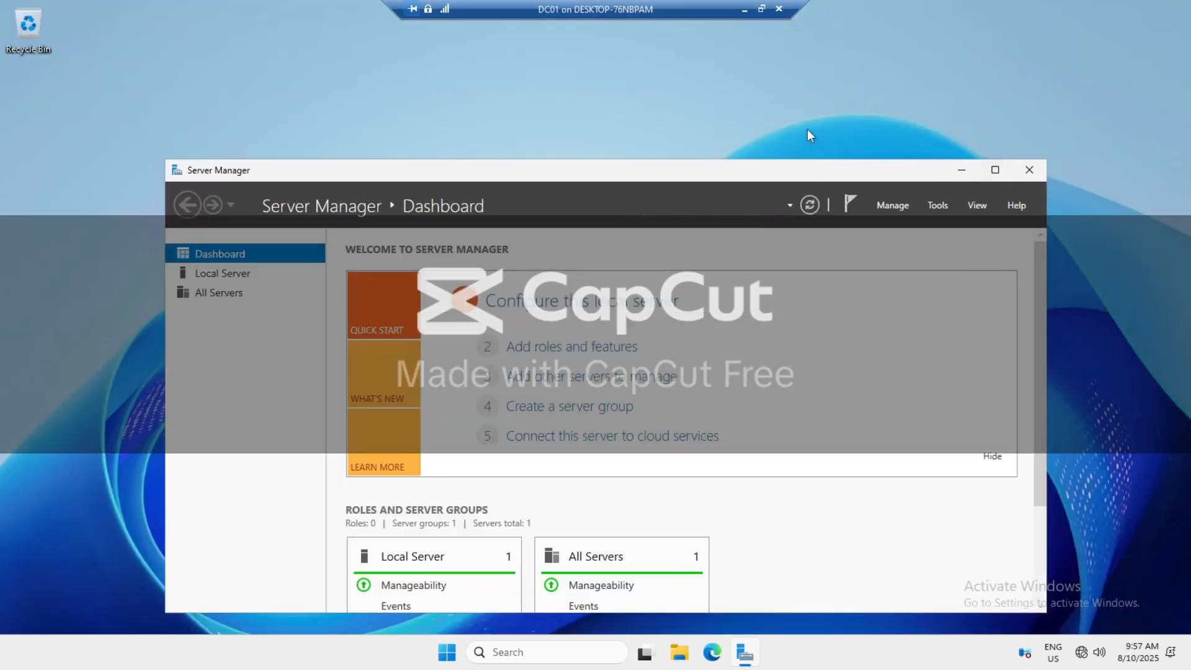
pyautogui.click(761, 9)
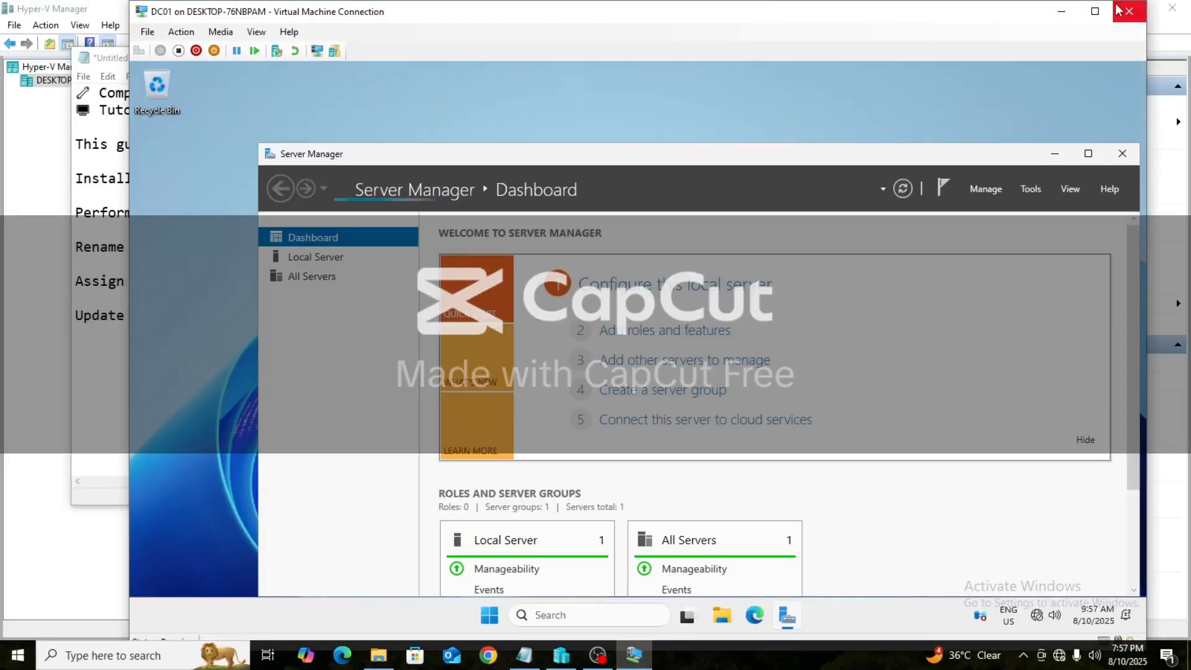
pyautogui.click(1095, 10)
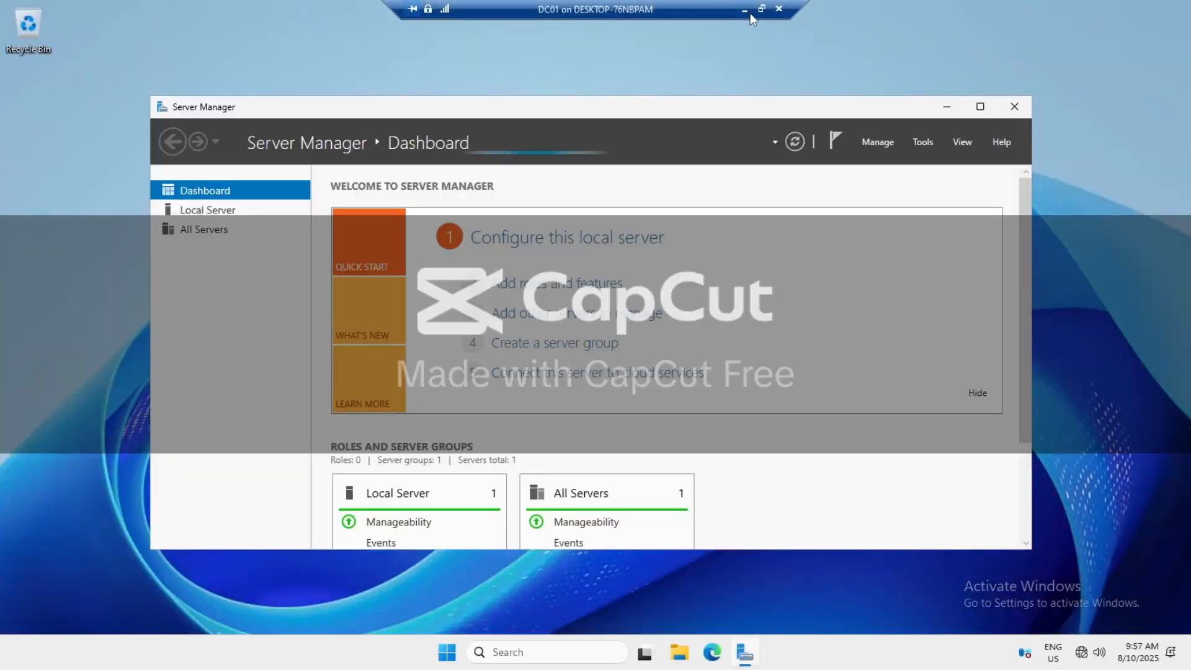
pyautogui.click(978, 108)
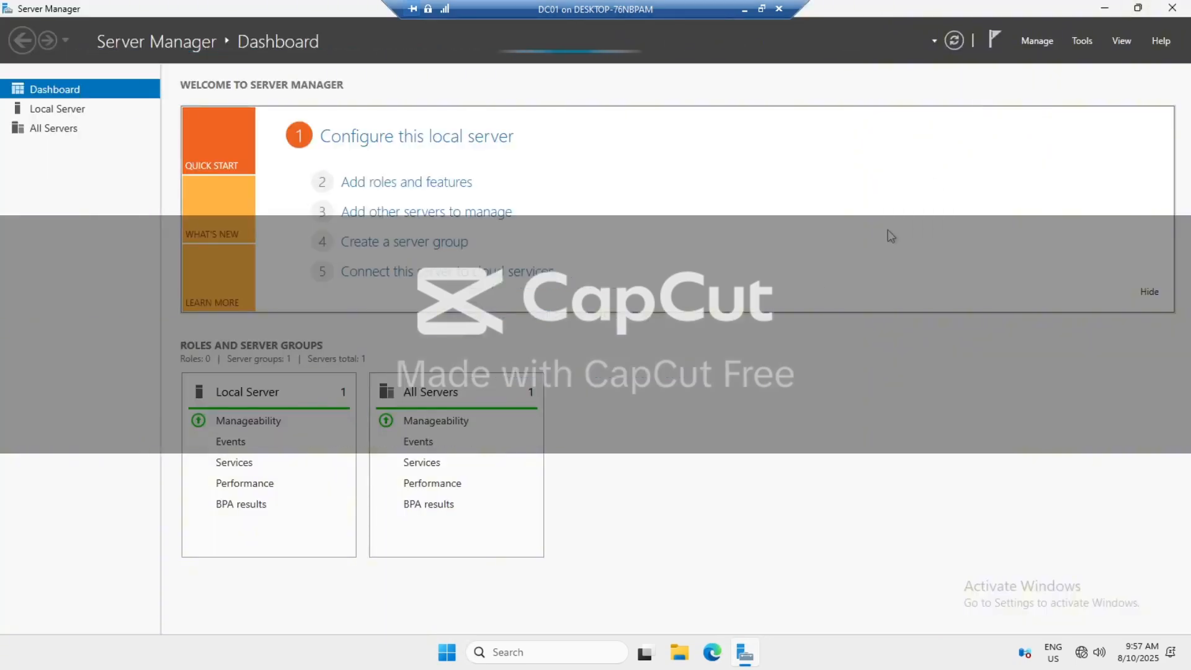
# Minimize Server Manager, clear the DC01 and Hyper-V Manager windows to view the tutorial overview in Notepad, and return to DC01
pyautogui.click(1104, 2)
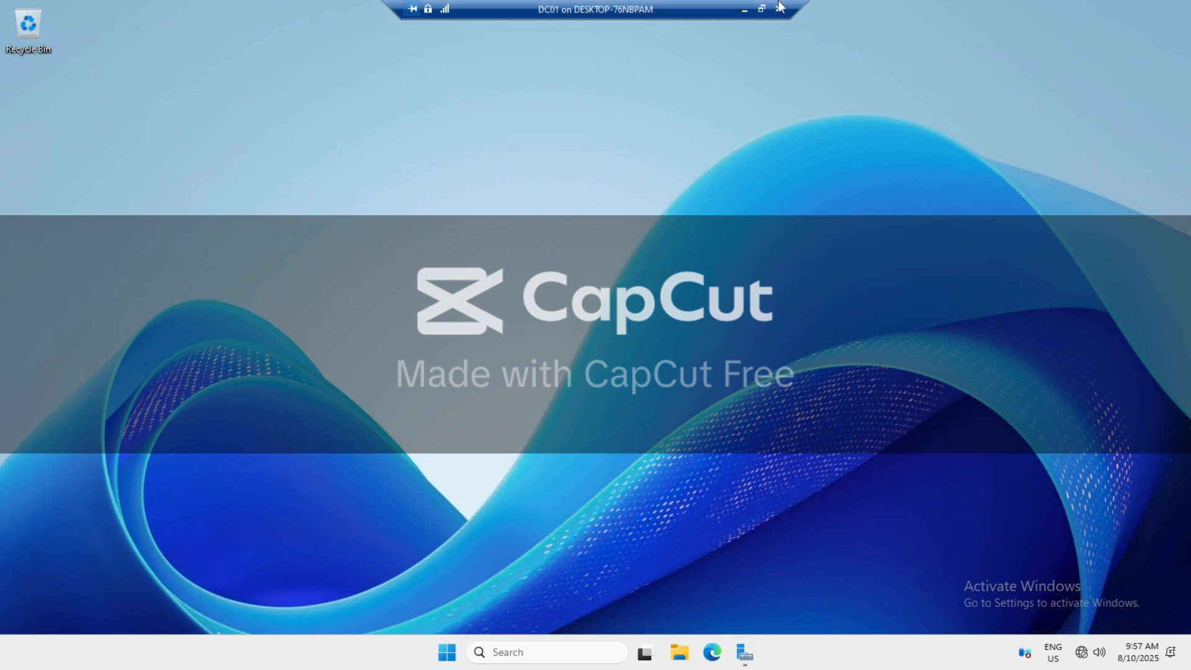
pyautogui.click(746, 11)
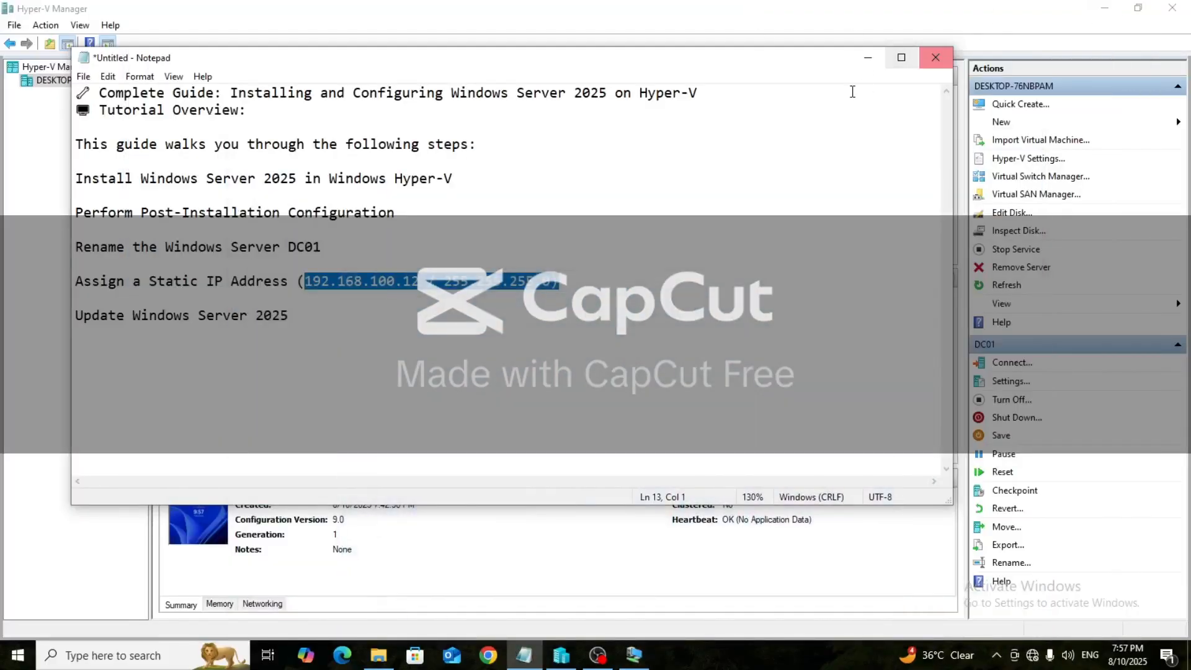
pyautogui.click(1103, 8)
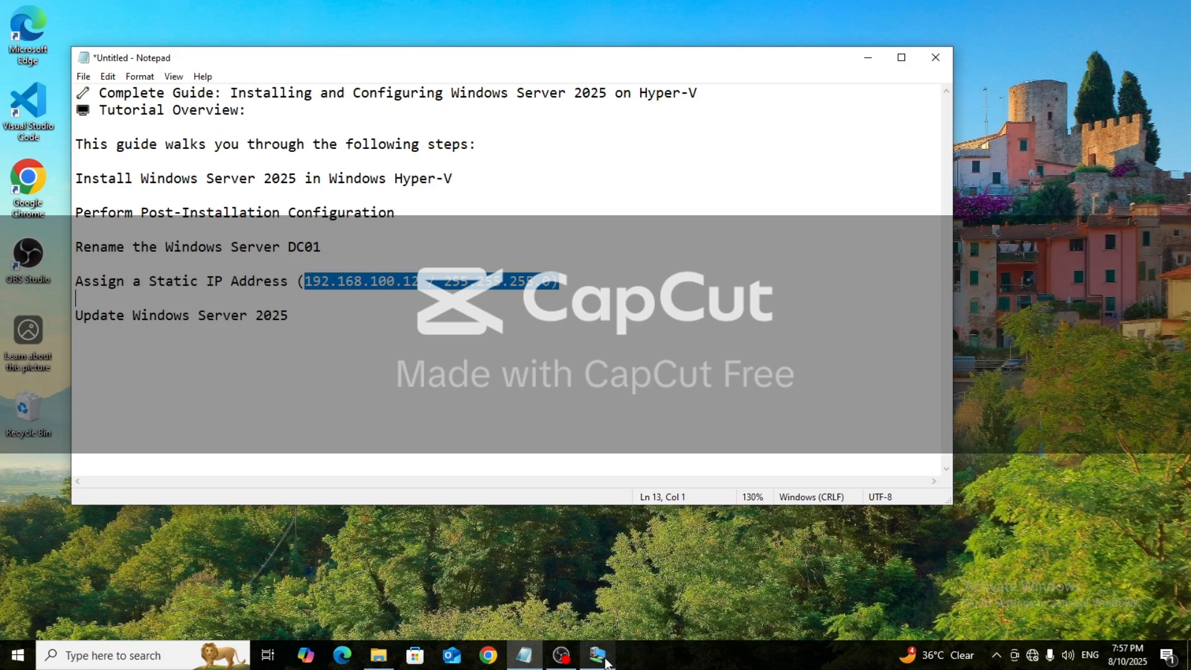
pyautogui.moveTo(597, 654)
pyautogui.click(568, 571)
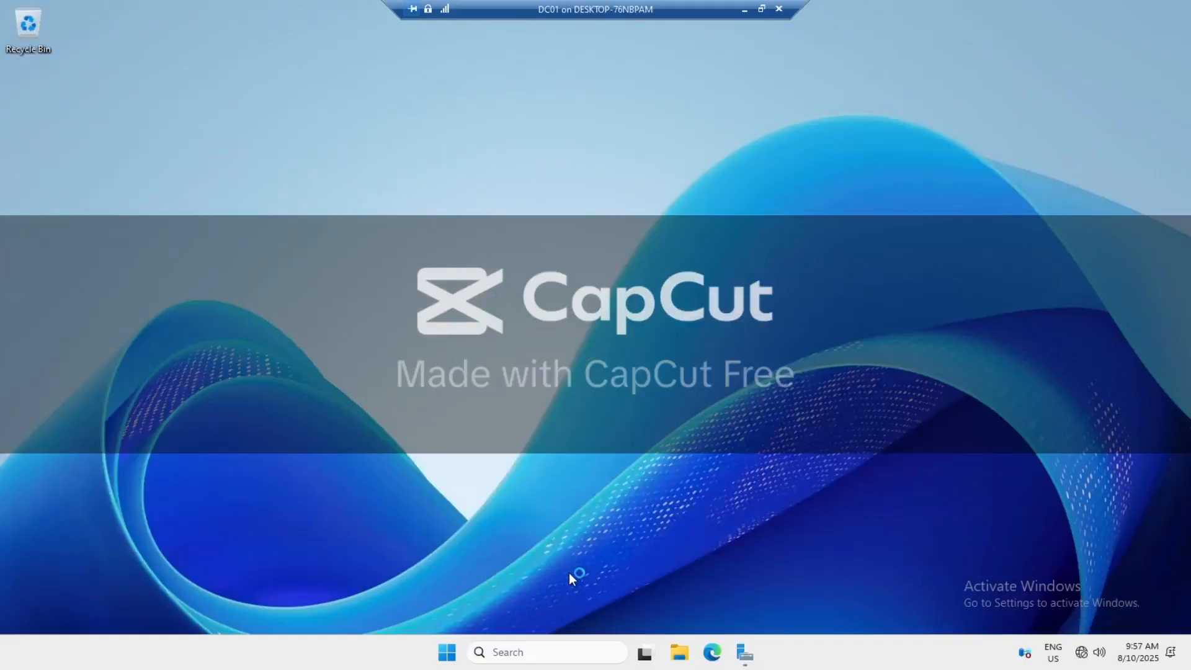
# Look at the Server Manager dashboard, minimize it again and open the server's Settings
pyautogui.click(751, 653)
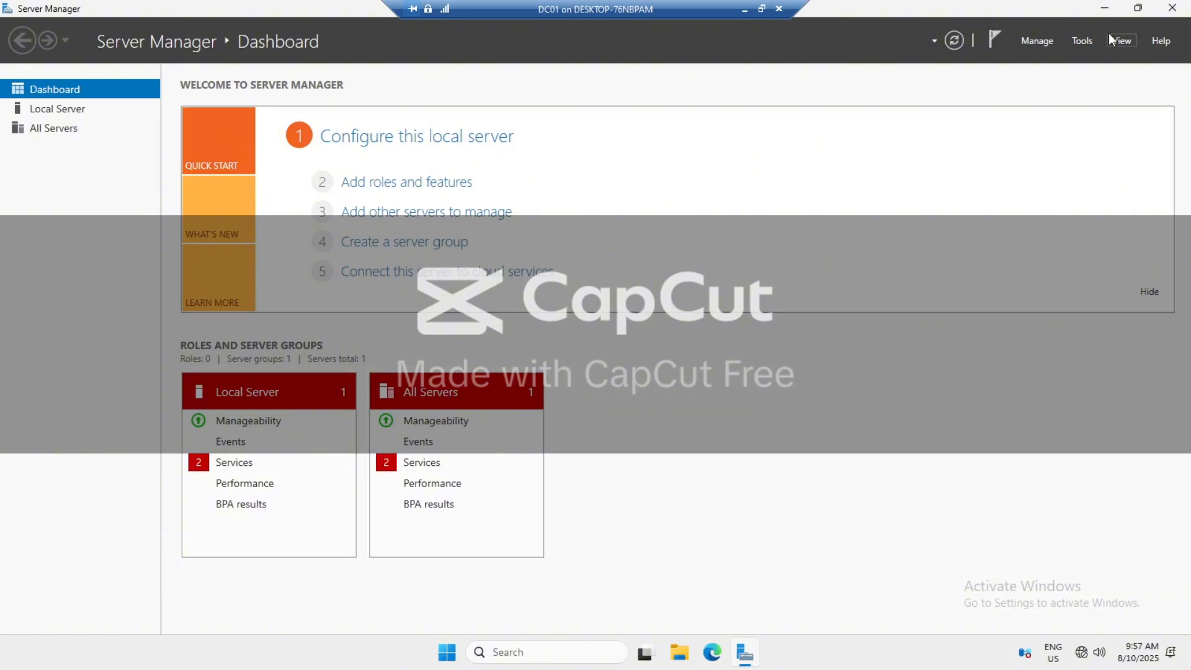
pyautogui.click(1104, 9)
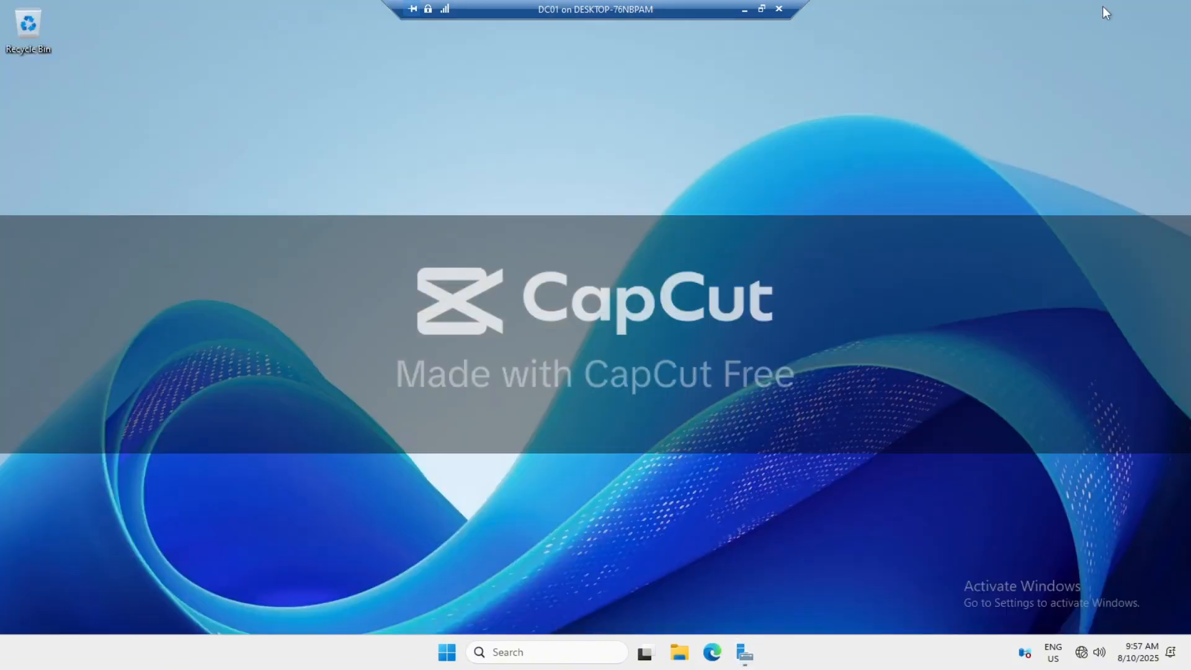
pyautogui.click(437, 658)
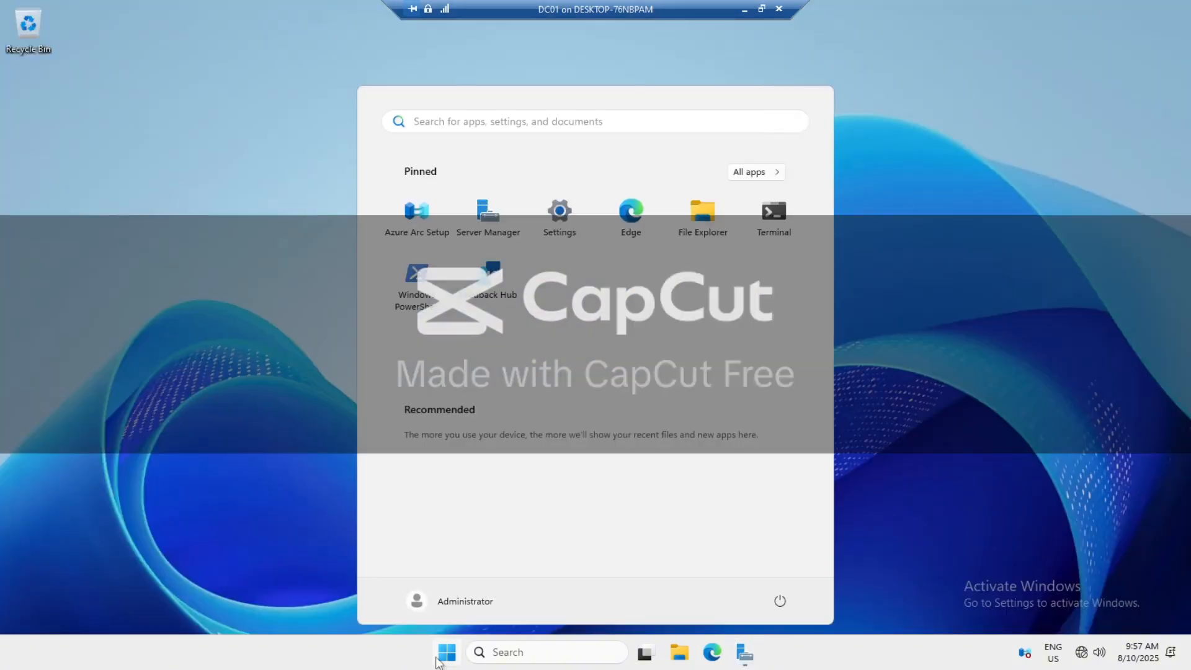
pyautogui.click(572, 216)
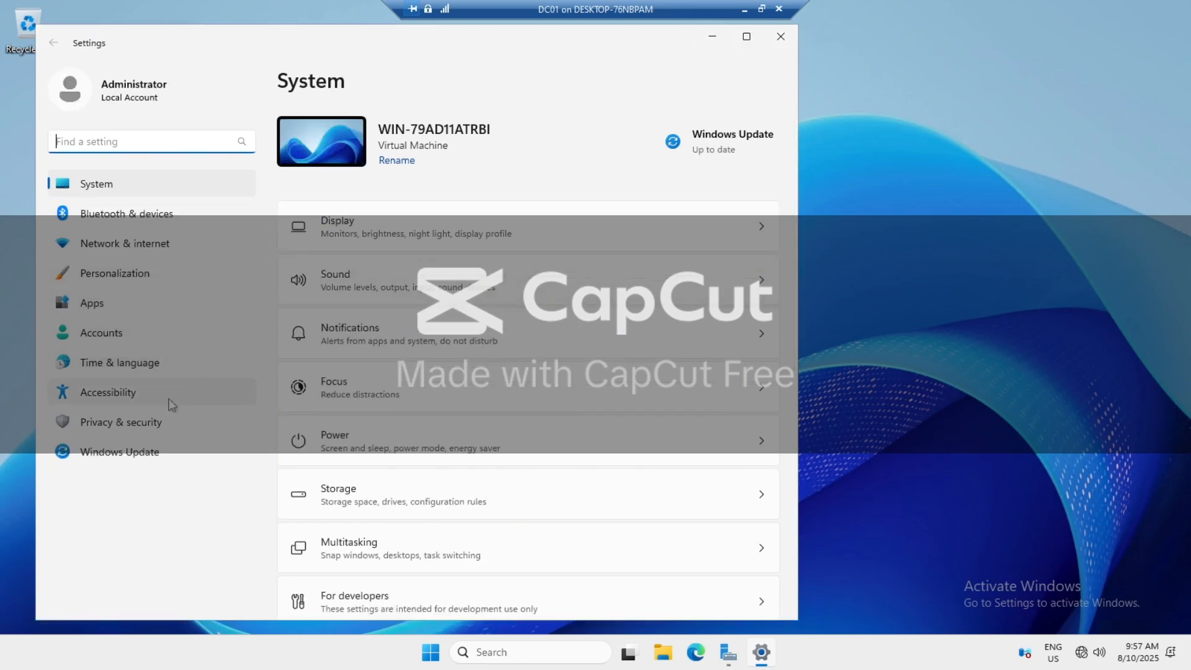
# Set the computer description to DC01 in the advanced system properties, apply it and close the dialog
pyautogui.scroll(-3, 453, 539)
pyautogui.scroll(-3, 453, 540)
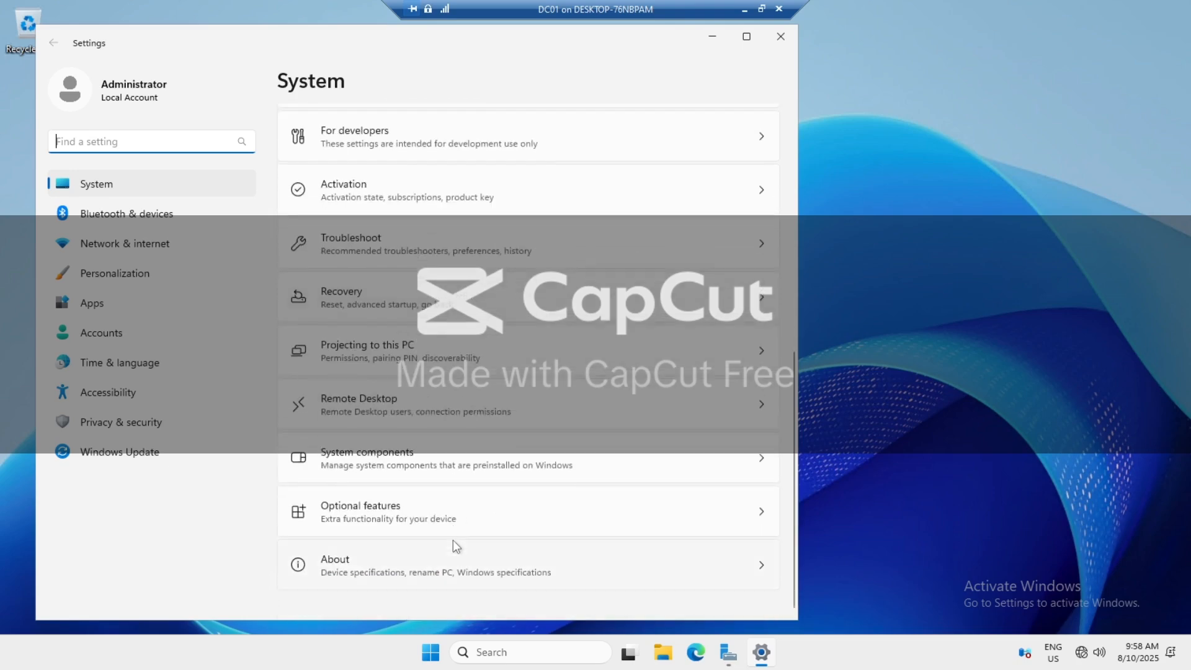
pyautogui.click(406, 561)
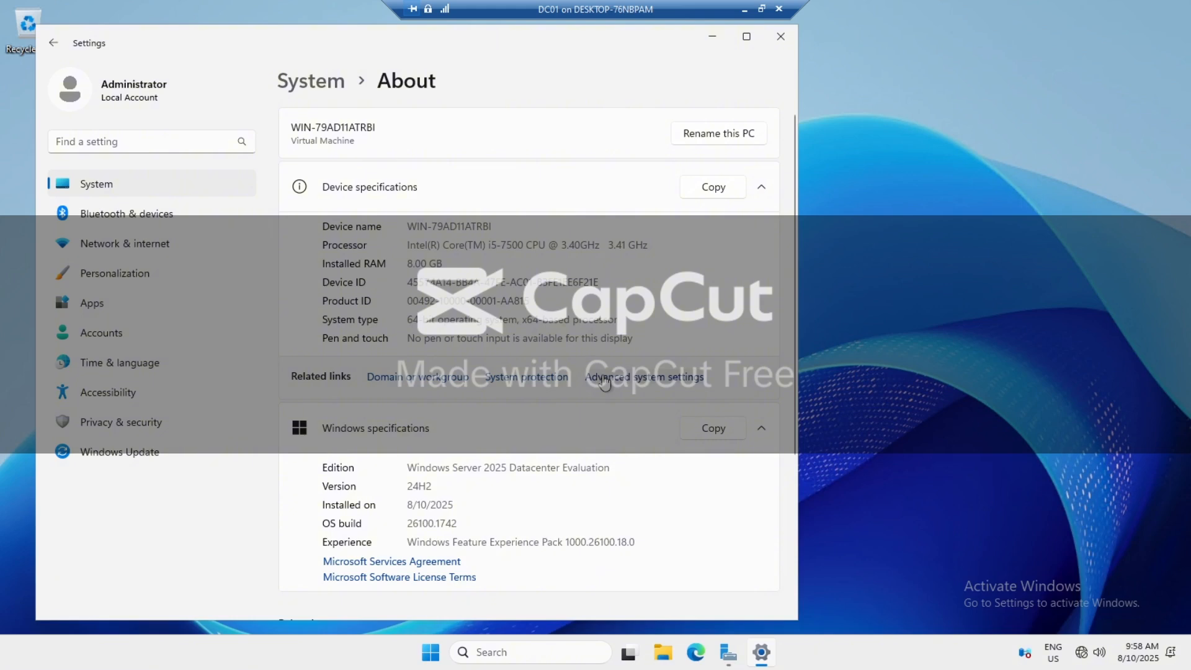
pyautogui.click(605, 383)
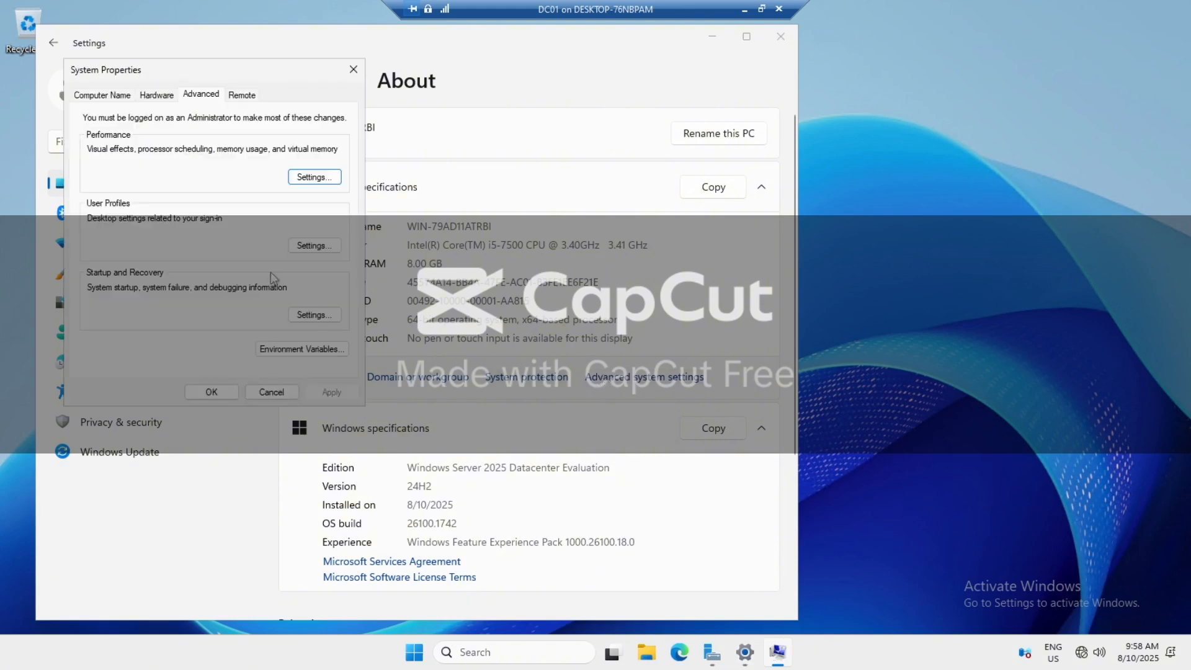
pyautogui.click(95, 94)
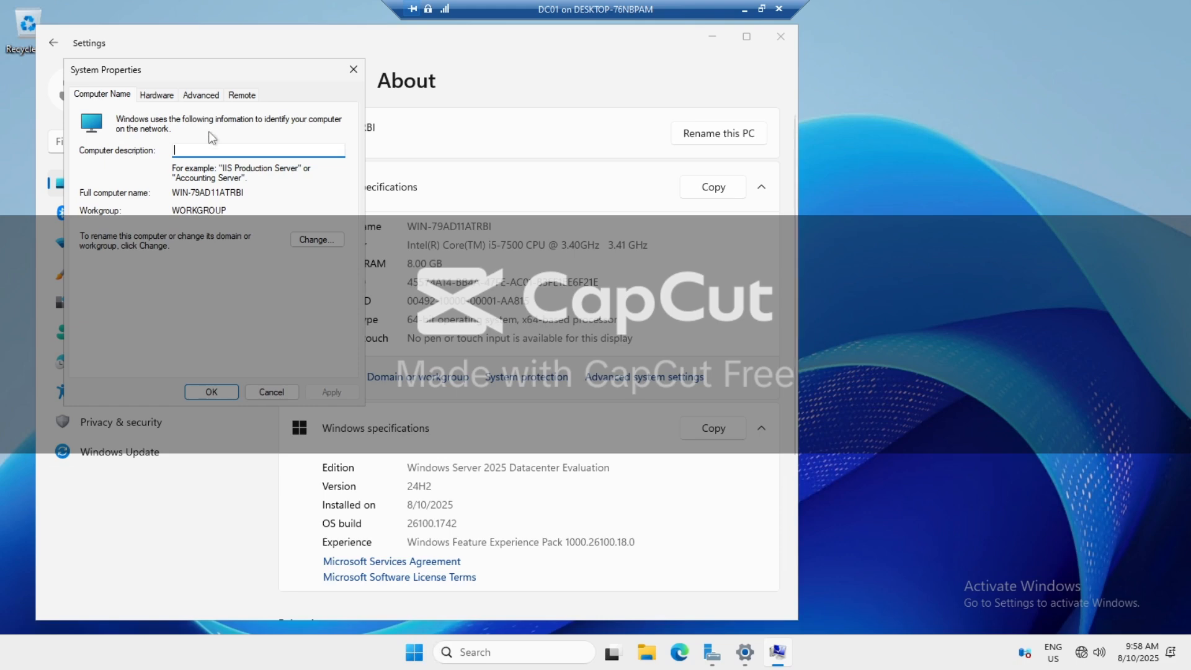
pyautogui.write('DC')
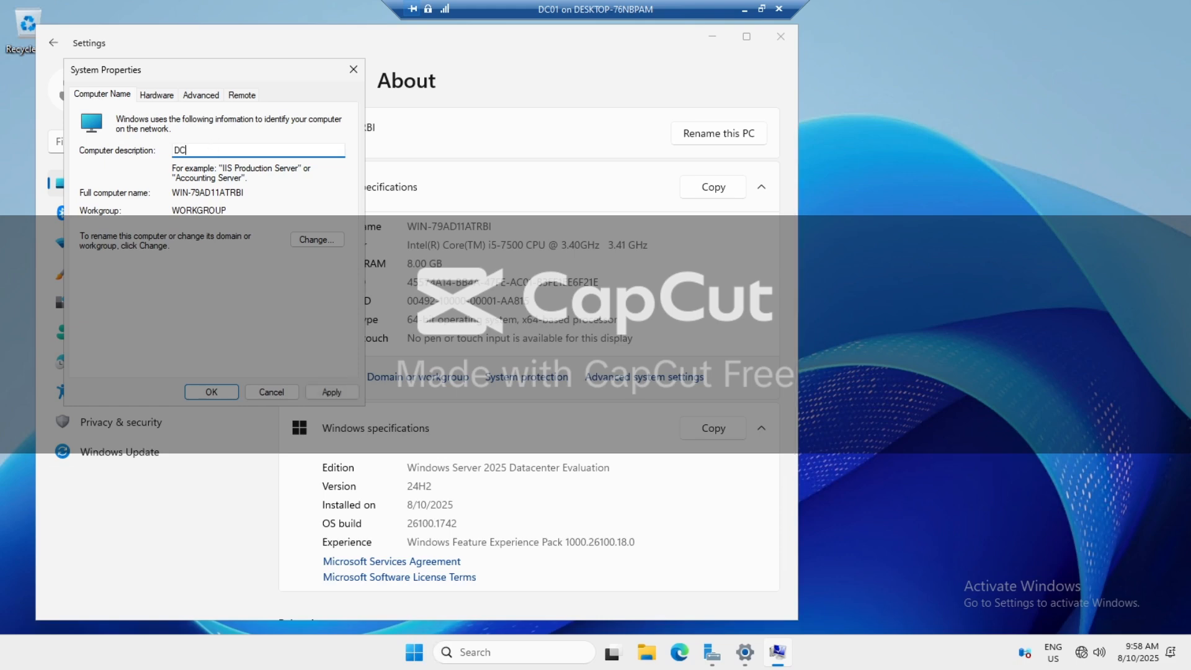
pyautogui.write('01')
pyautogui.click(335, 392)
pyautogui.click(211, 392)
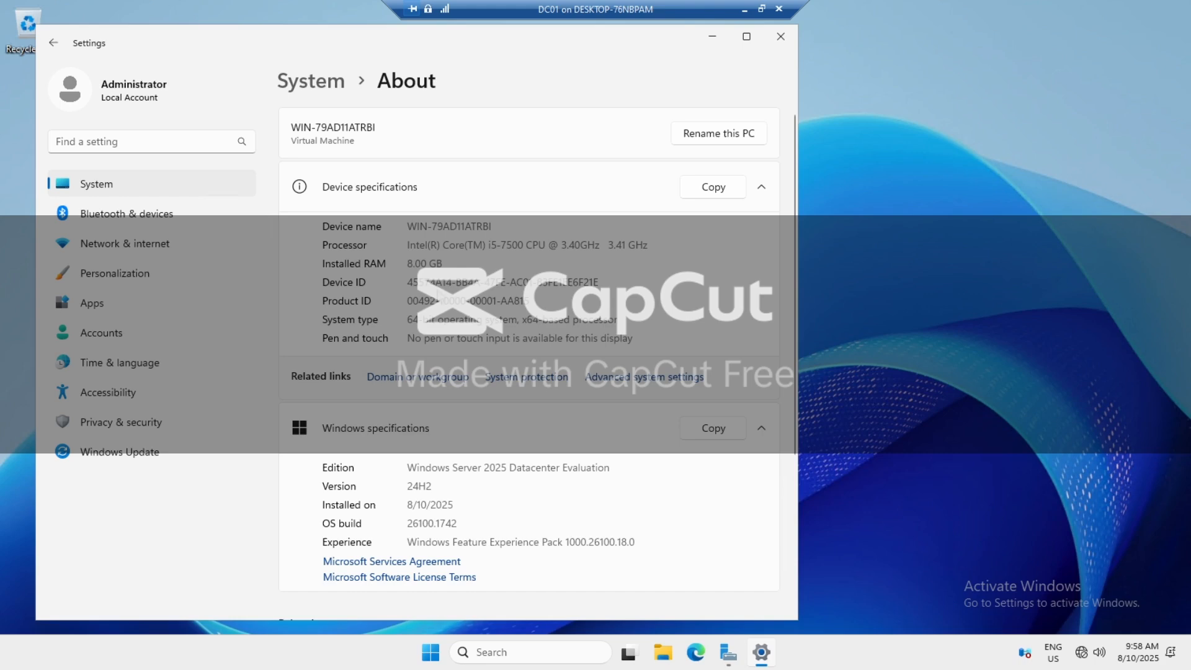
# Maximize Settings and review the About page, opening the PC rename dialog and cancelling it
pyautogui.scroll(-2, 529, 360)
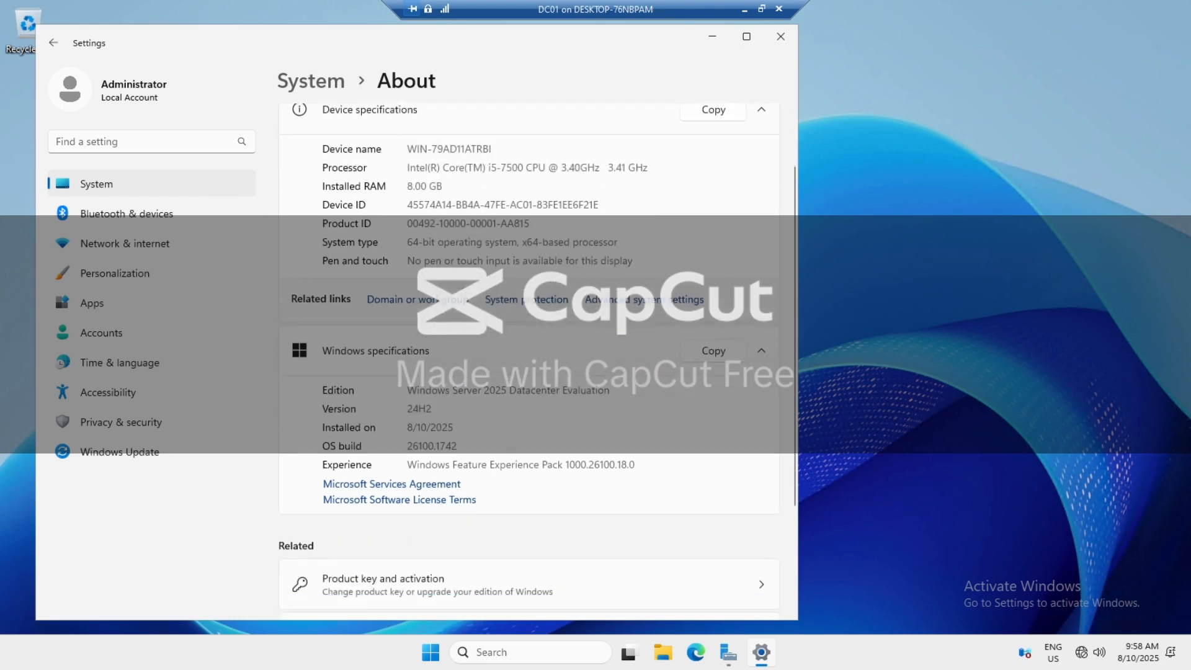
pyautogui.scroll(-3, 497, 404)
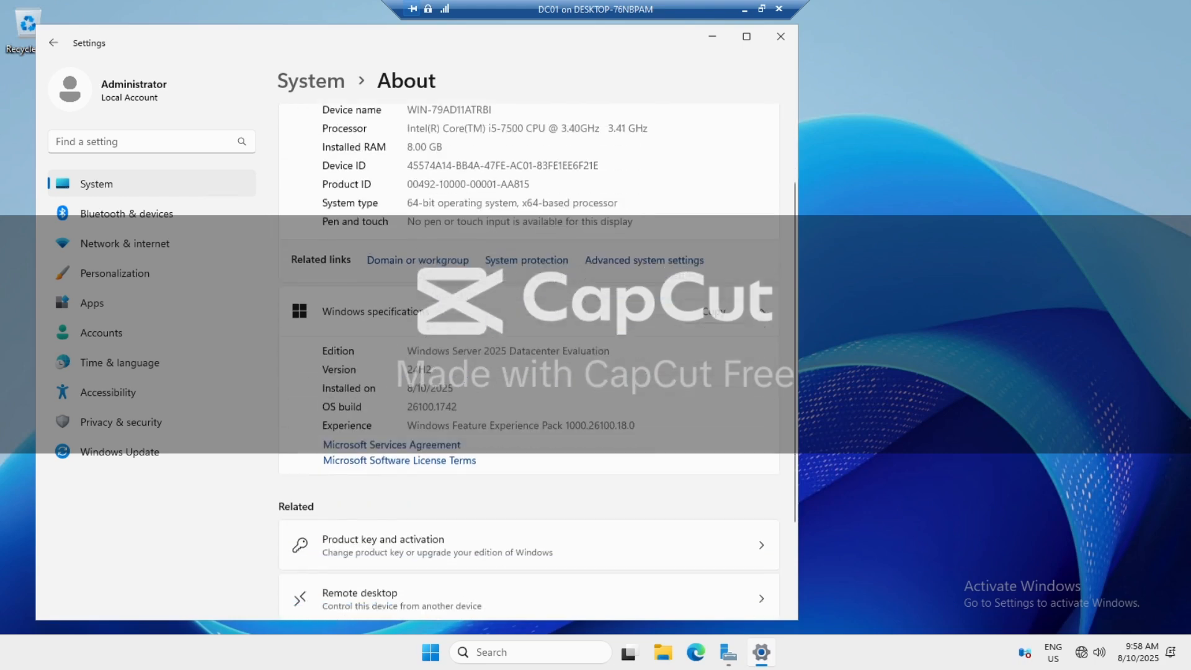
pyautogui.scroll(3, 497, 404)
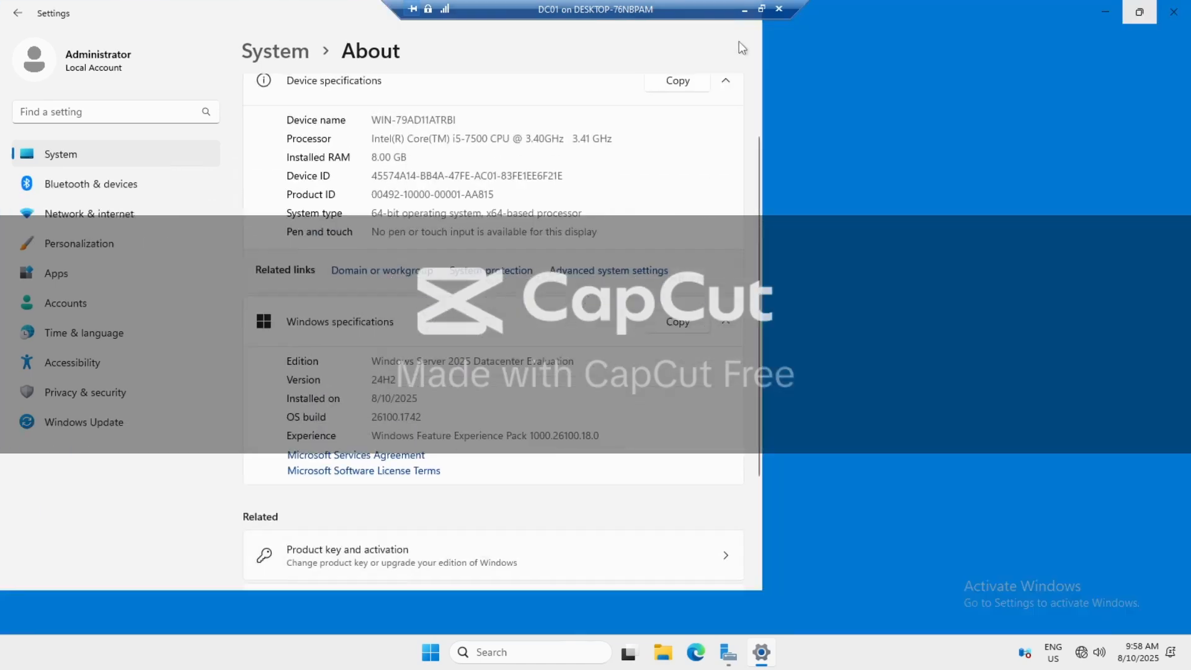
pyautogui.click(745, 37)
pyautogui.scroll(2, 638, 247)
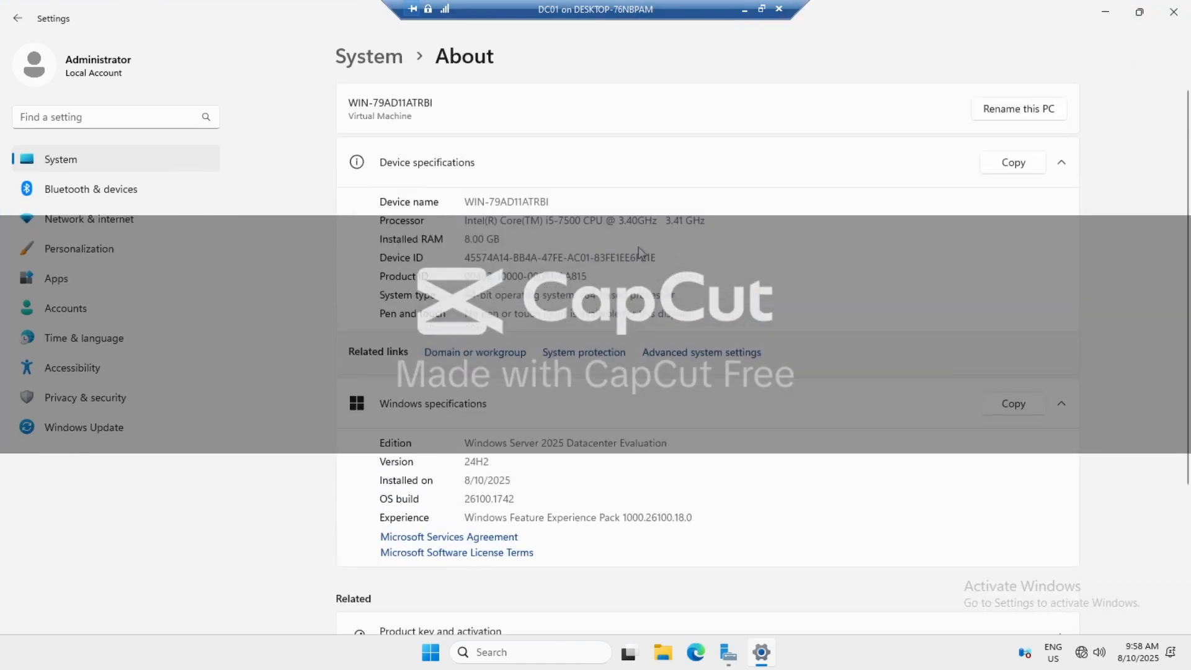
pyautogui.click(1000, 113)
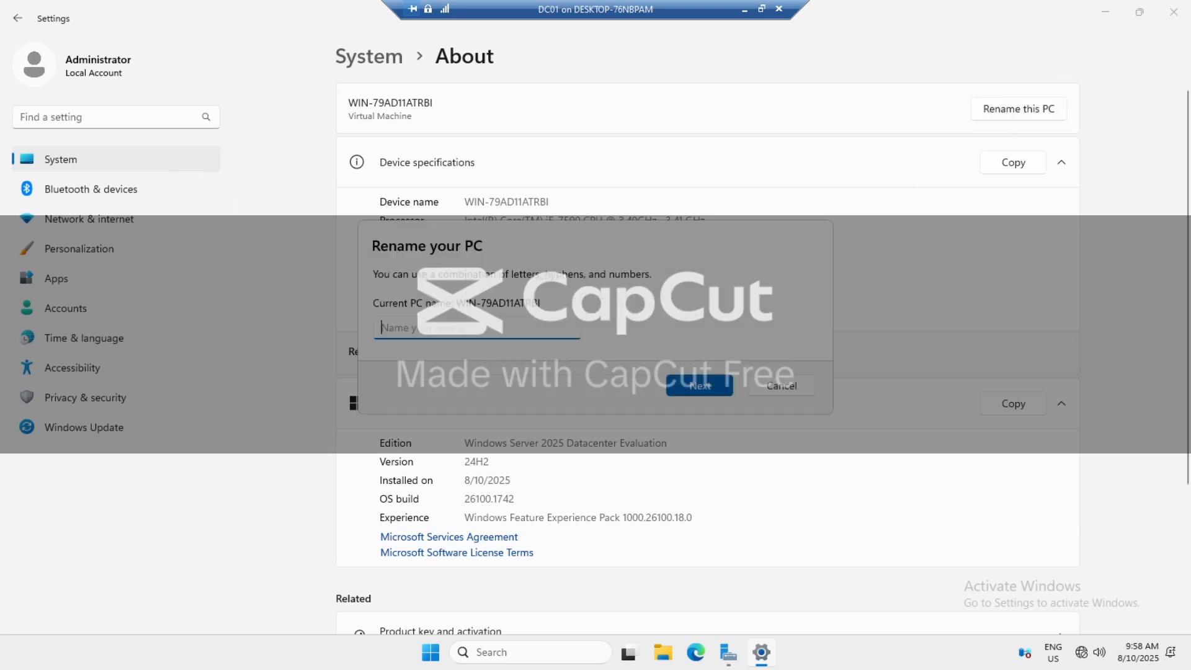
pyautogui.click(800, 393)
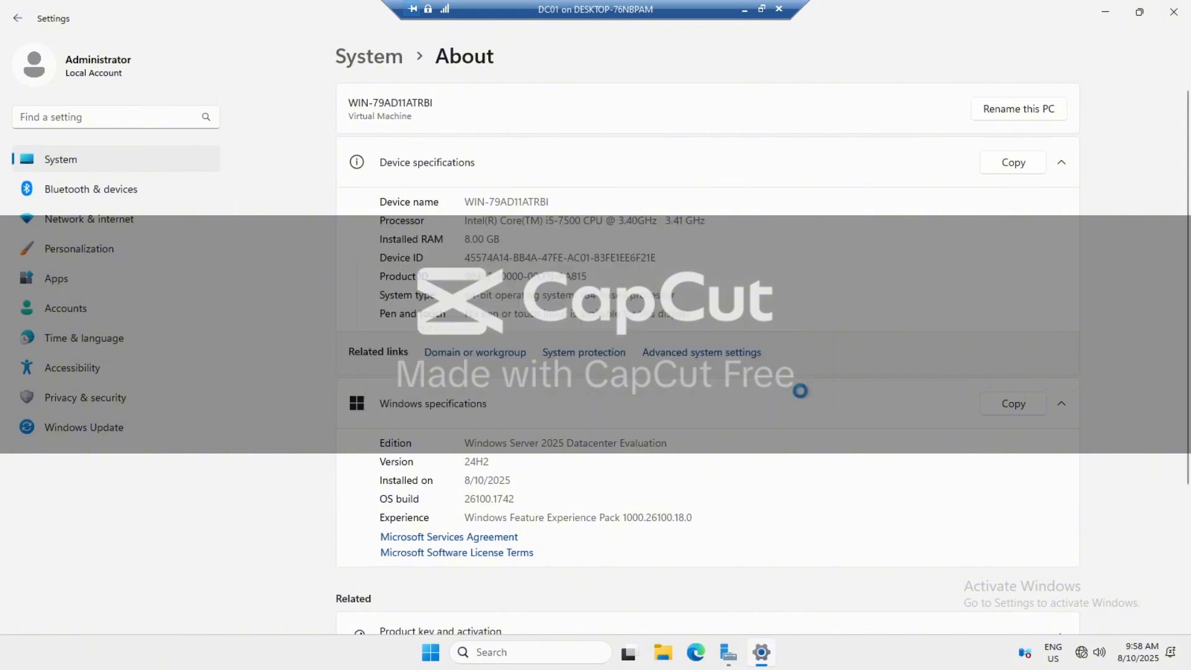
# Check the computer name details in System Properties and close both the dialog and Settings
pyautogui.click(682, 351)
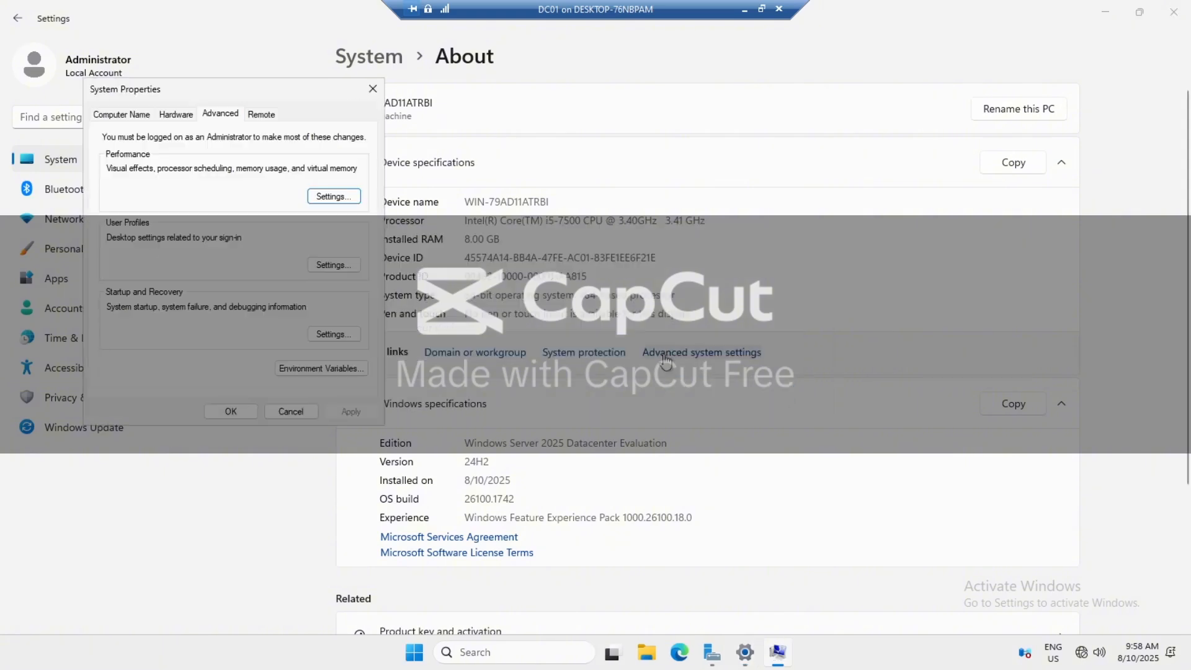
pyautogui.click(129, 115)
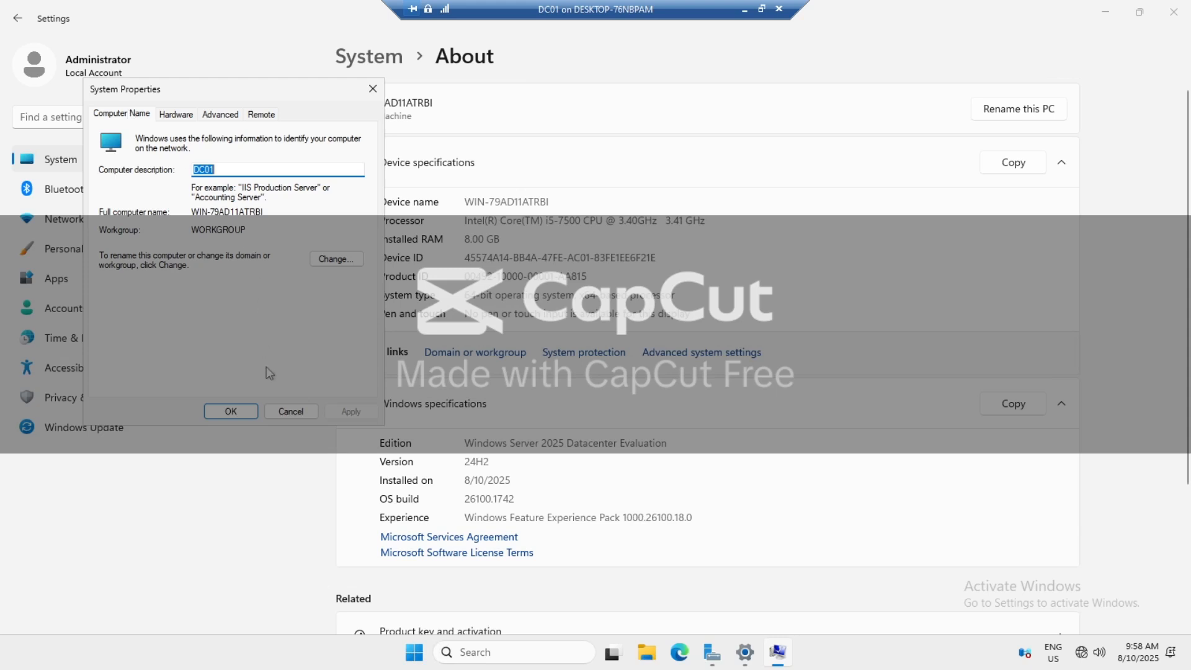
pyautogui.click(247, 413)
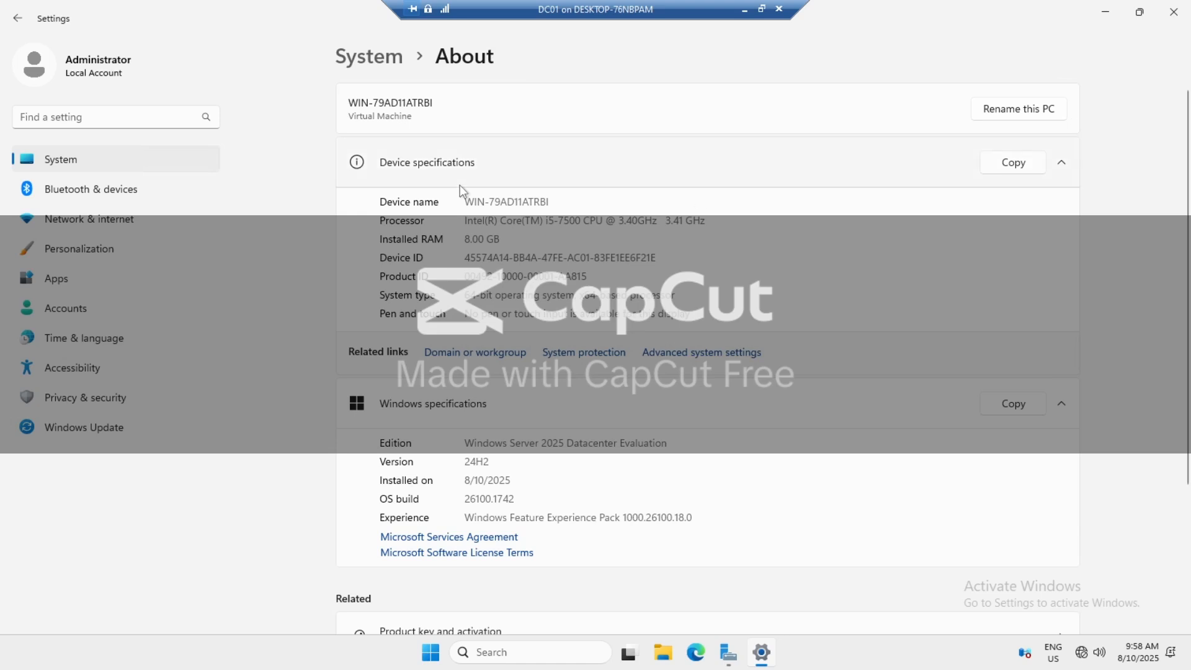
pyautogui.click(1171, 9)
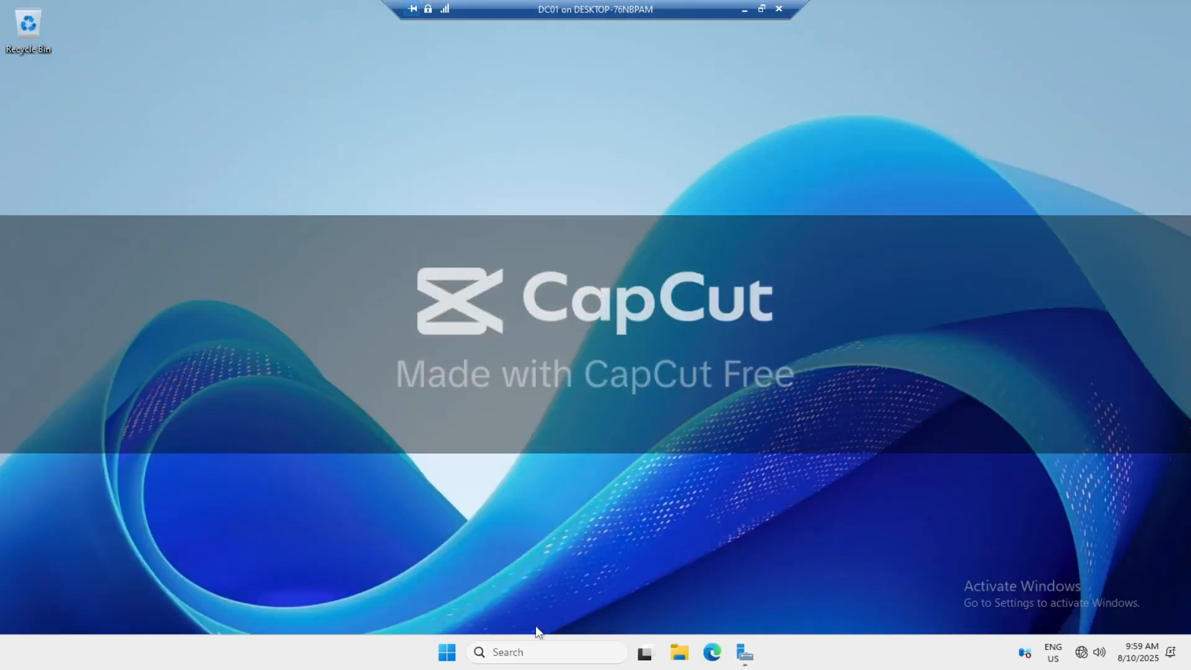
# Take DC01 out of full screen and arrange its window beside a narrowed Notepad overview showing the IP details
pyautogui.click(760, 9)
pyautogui.moveTo(873, 14); pyautogui.dragTo(1010, 31)
pyautogui.click(324, 49)
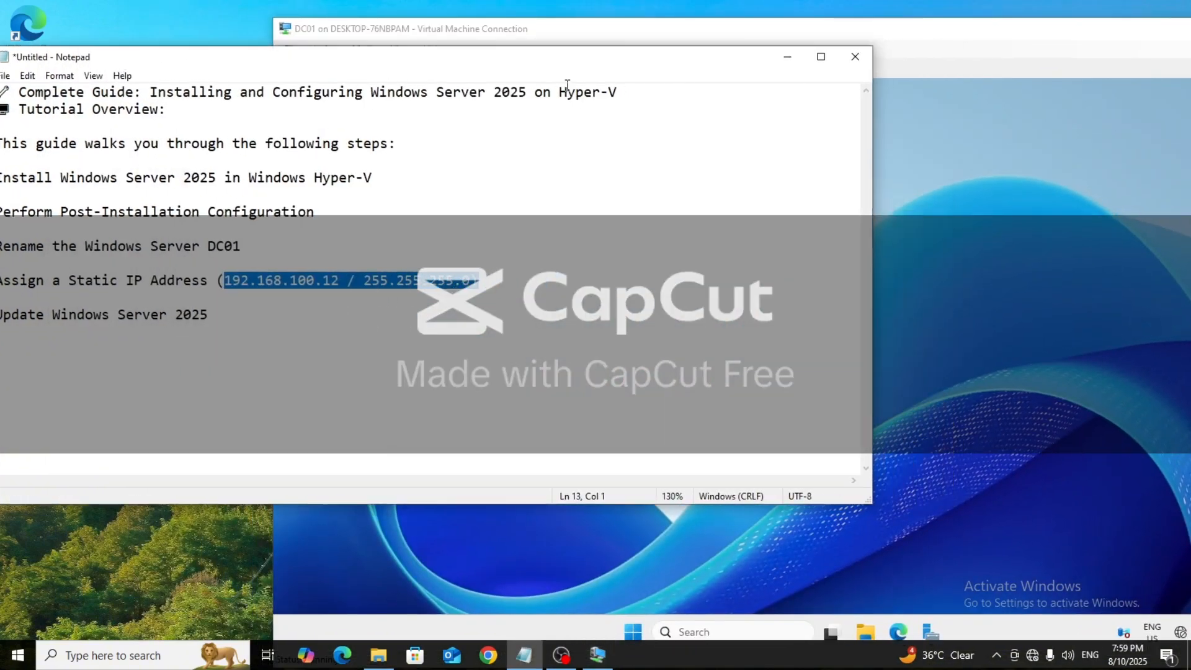
pyautogui.moveTo(872, 217); pyautogui.dragTo(546, 257)
pyautogui.moveTo(970, 29); pyautogui.dragTo(1107, 19)
pyautogui.moveTo(810, 24); pyautogui.dragTo(934, 33)
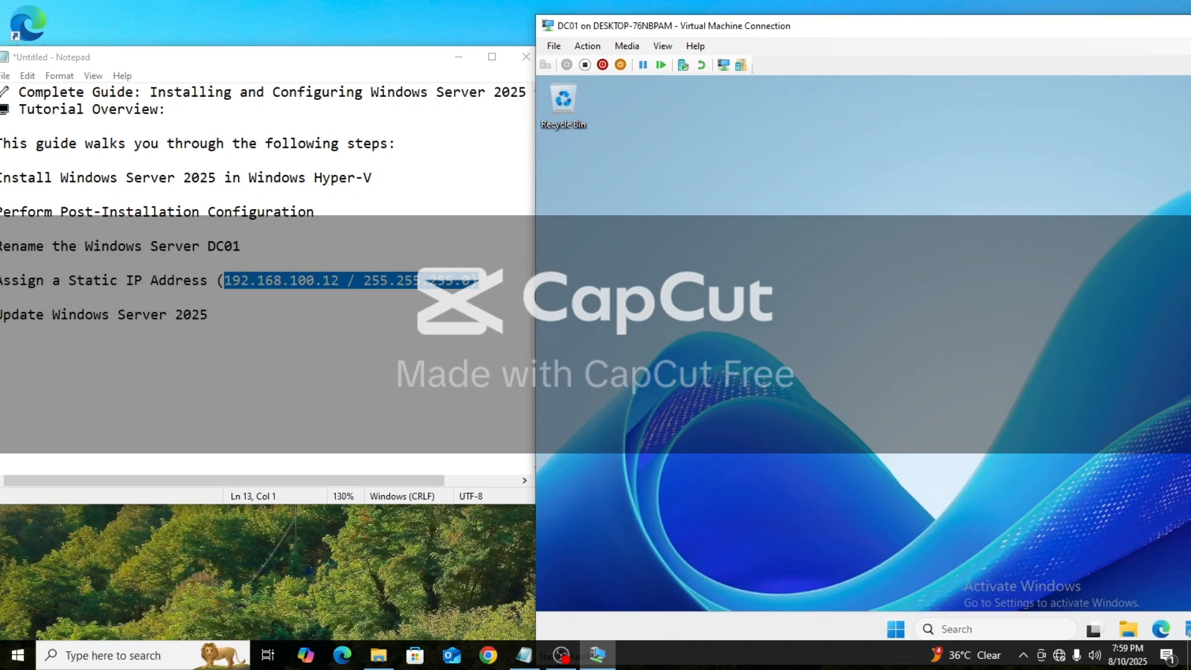
# Search the server for "nc", view the network connections and open the Ethernet adapter's Internet Protocol Version 4 properties
pyautogui.click(962, 629)
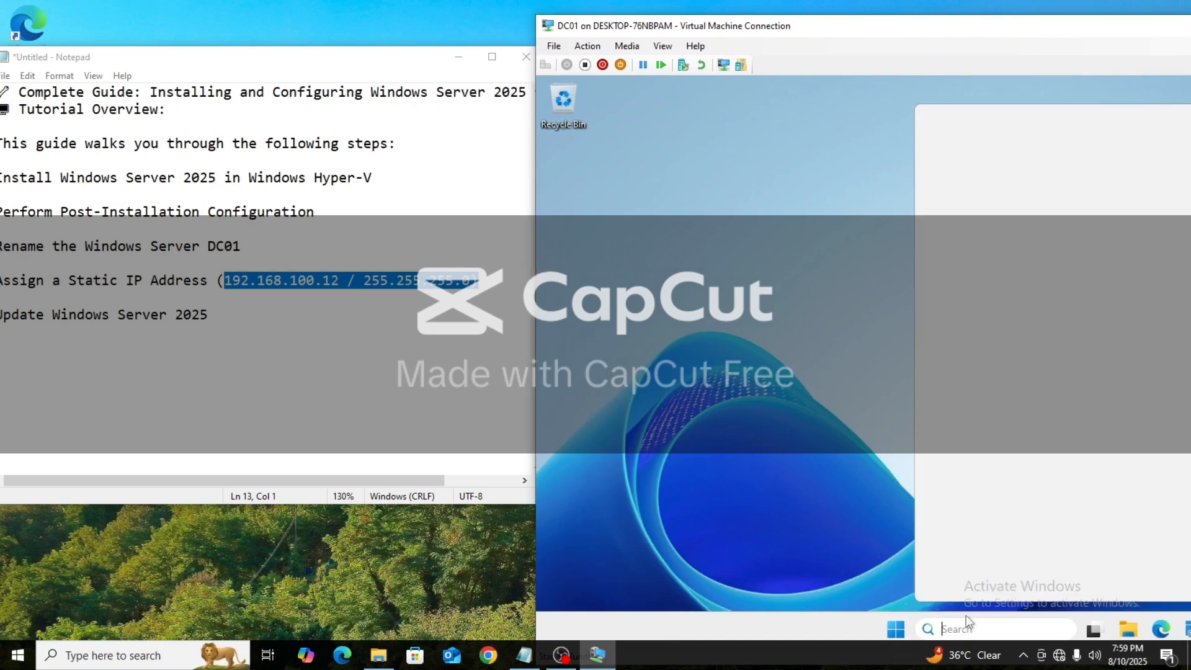
pyautogui.write('nc')
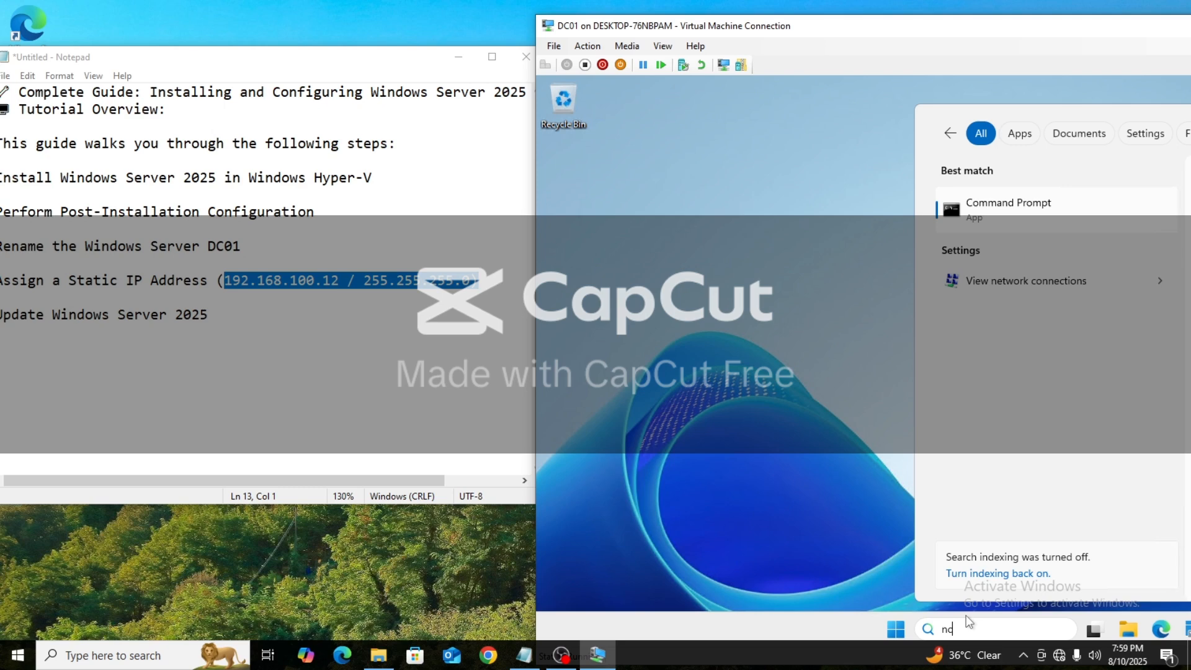
pyautogui.click(988, 289)
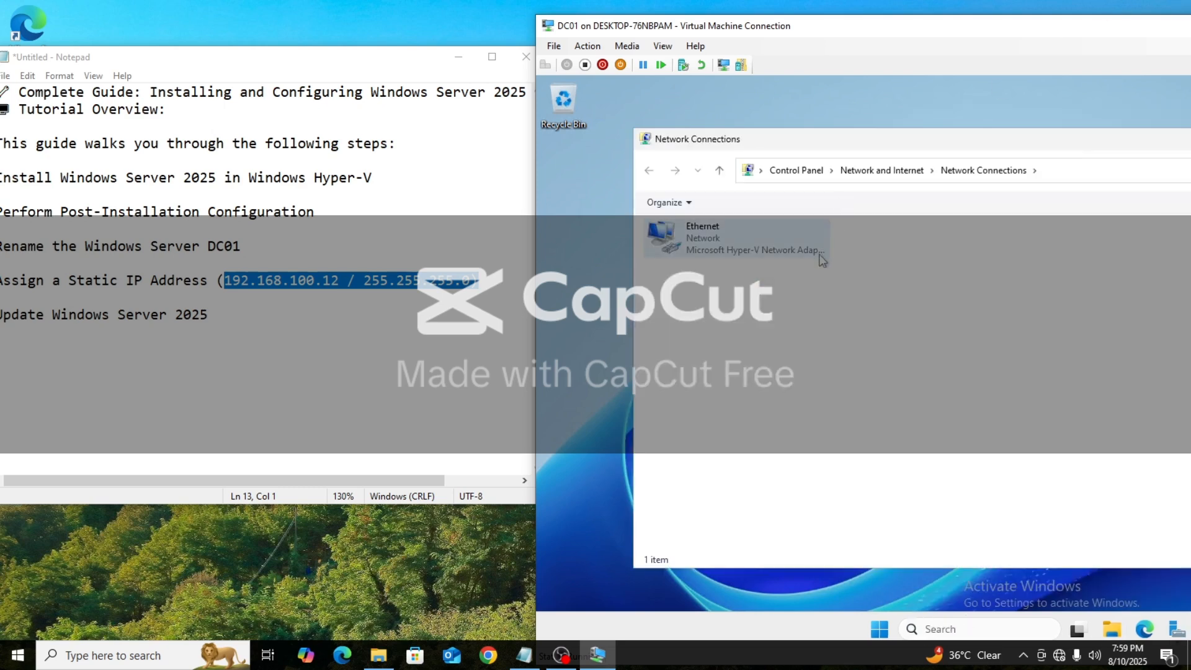
pyautogui.rightClick(743, 238)
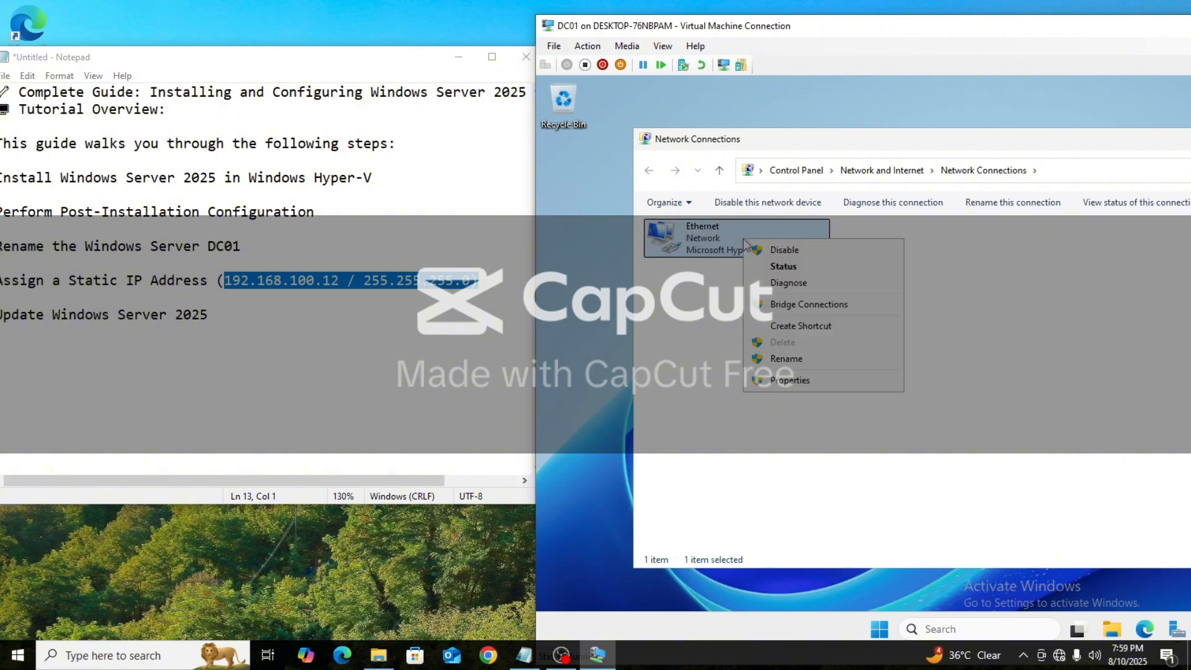
pyautogui.click(796, 380)
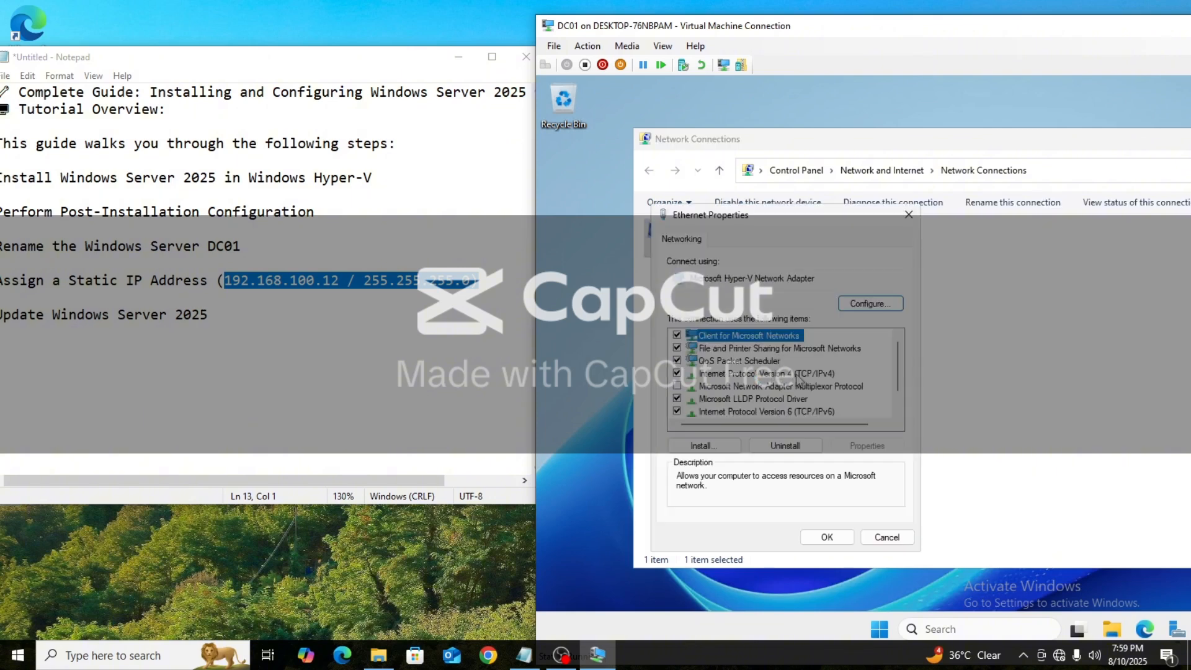
pyautogui.click(799, 375)
pyautogui.click(846, 446)
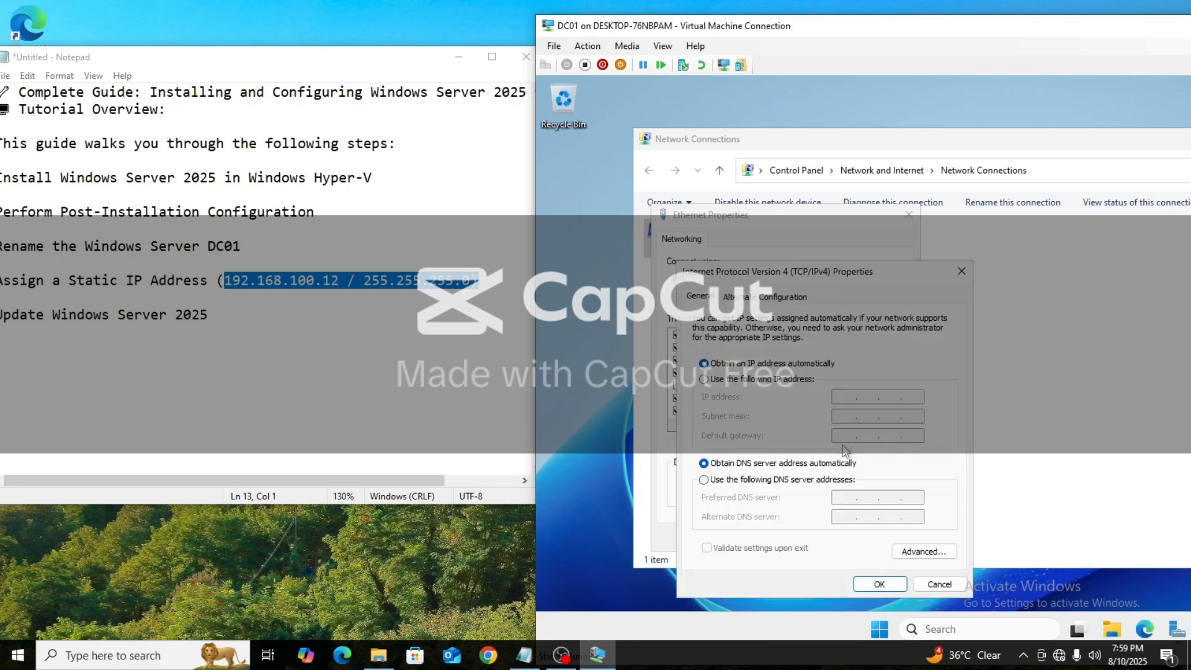
# Assign static IP address 192.168.100.12, subnet mask 255.255.255.0 and preferred DNS server 192.168.100.12, and close the adapter's properties
pyautogui.click(744, 380)
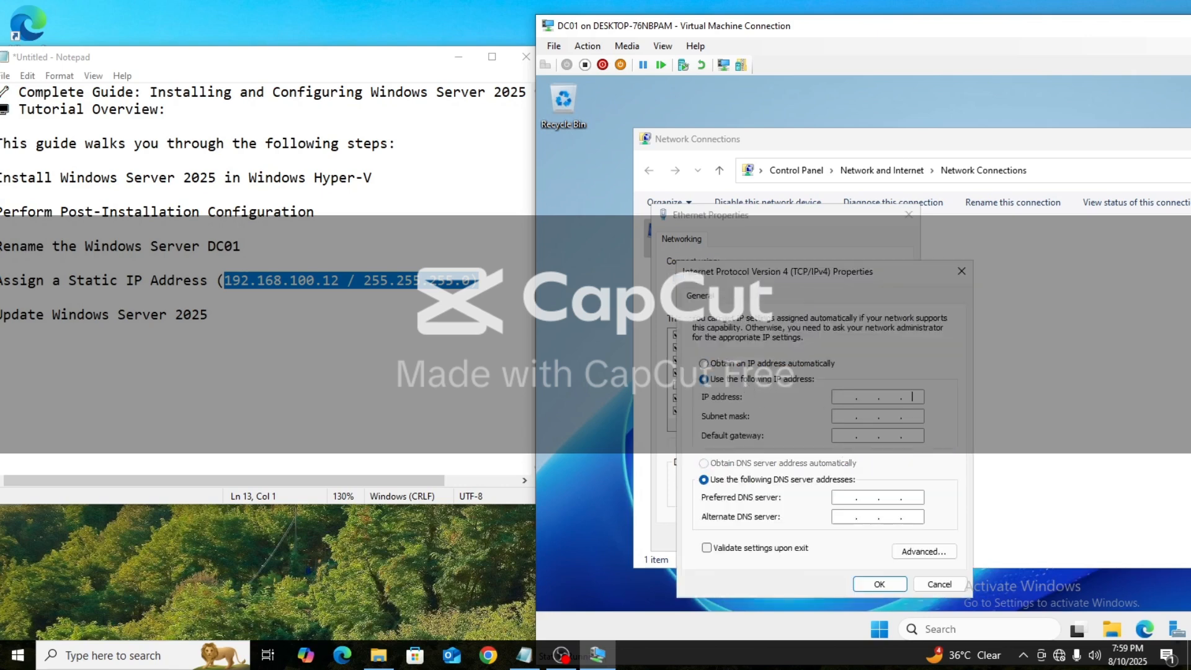
pyautogui.write('192 . 168 . 100 . 123')
pyautogui.press('BackSpace')
pyautogui.press('Tab')
pyautogui.write('192 . 168 . ')
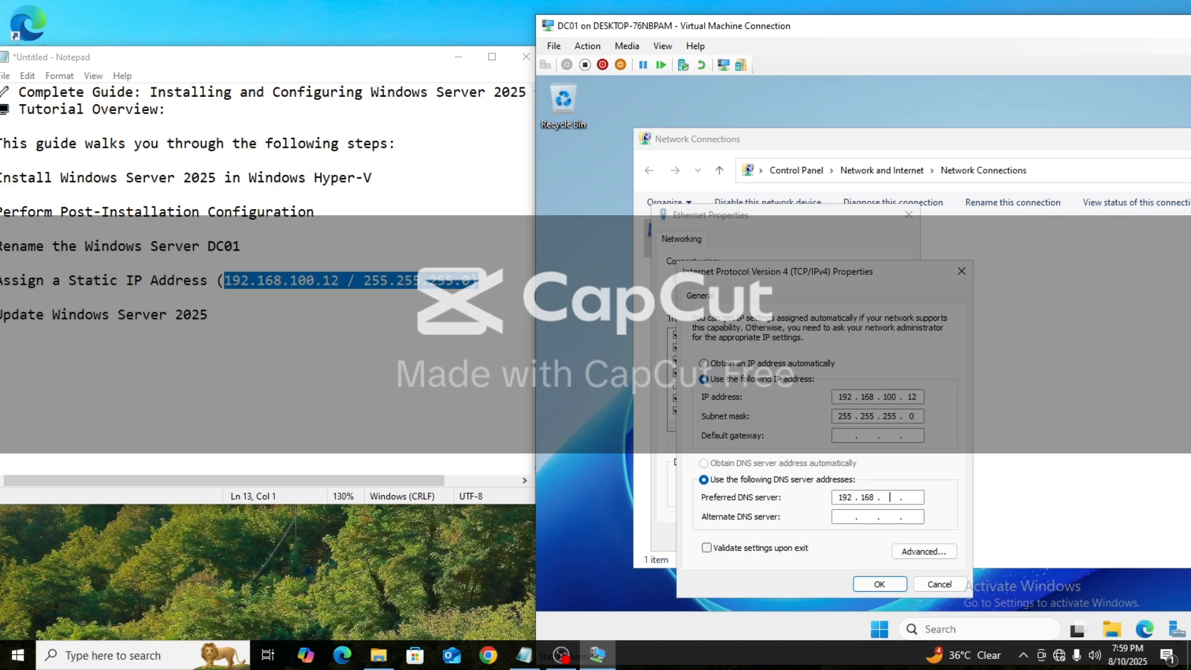
pyautogui.write('100 . 12')
pyautogui.click(884, 584)
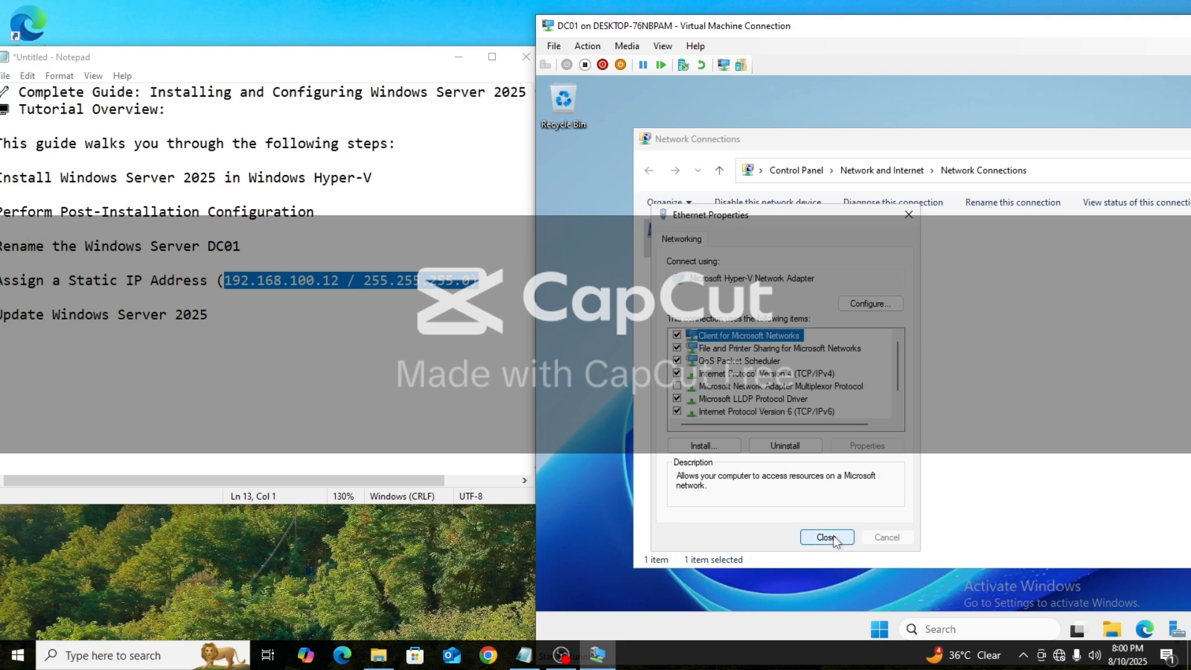
pyautogui.click(828, 536)
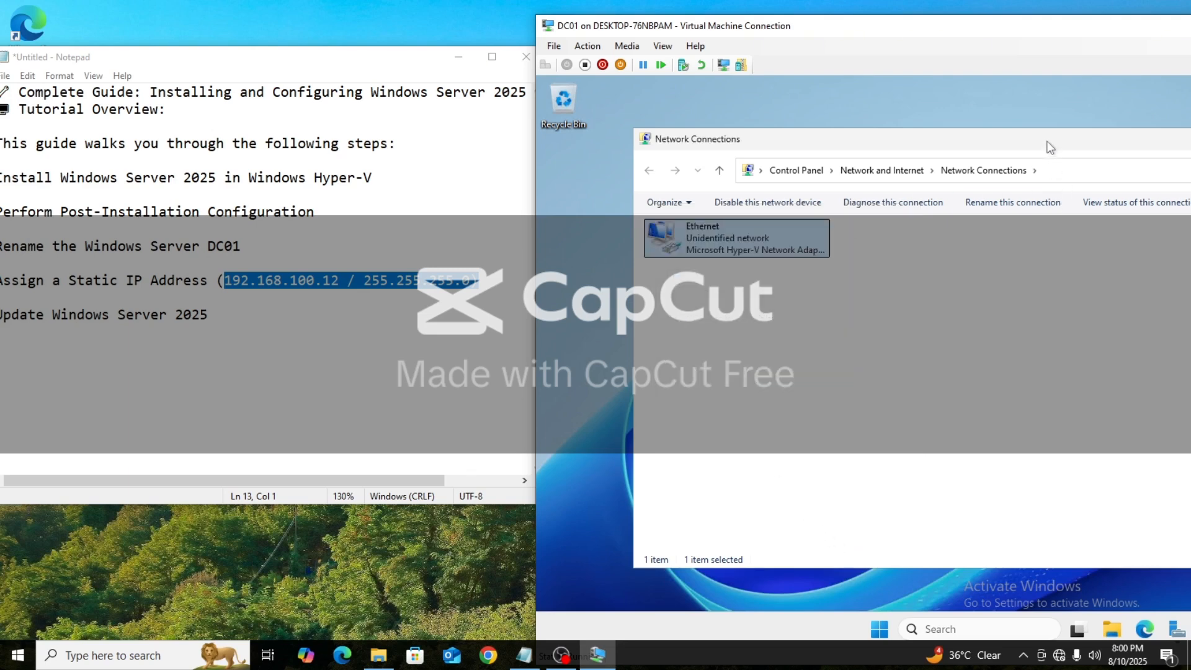
# Close Network Connections on the server and return the DC01 virtual machine to full screen
pyautogui.moveTo(1049, 147); pyautogui.dragTo(808, 151)
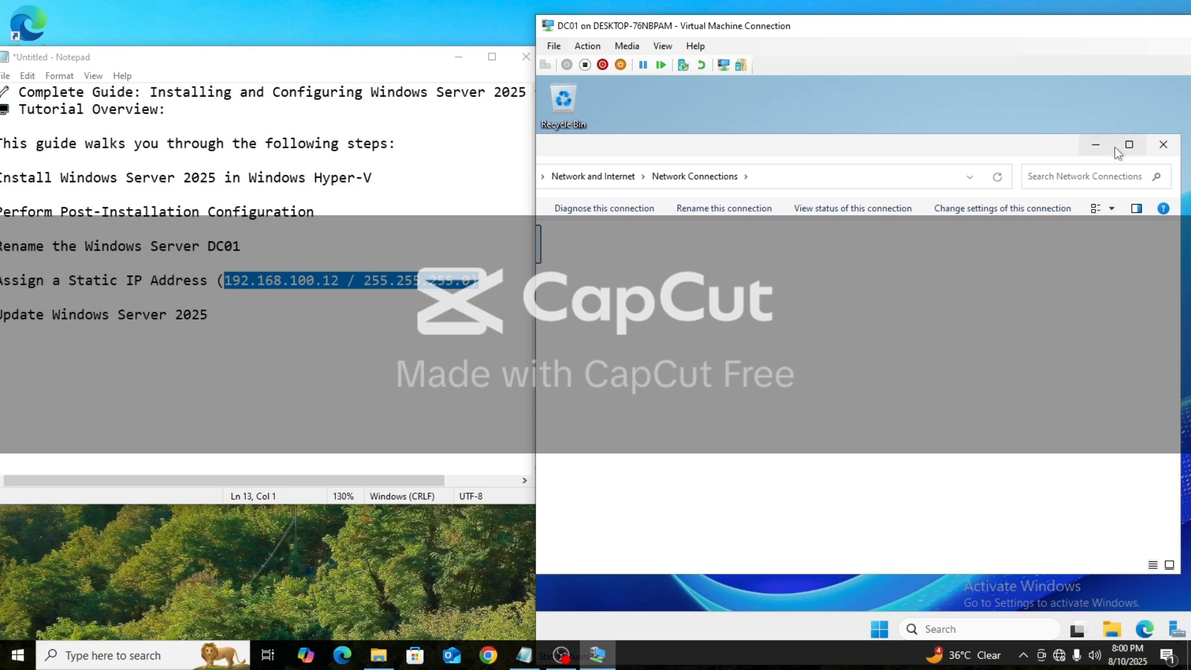
pyautogui.moveTo(1009, 29); pyautogui.dragTo(863, 30)
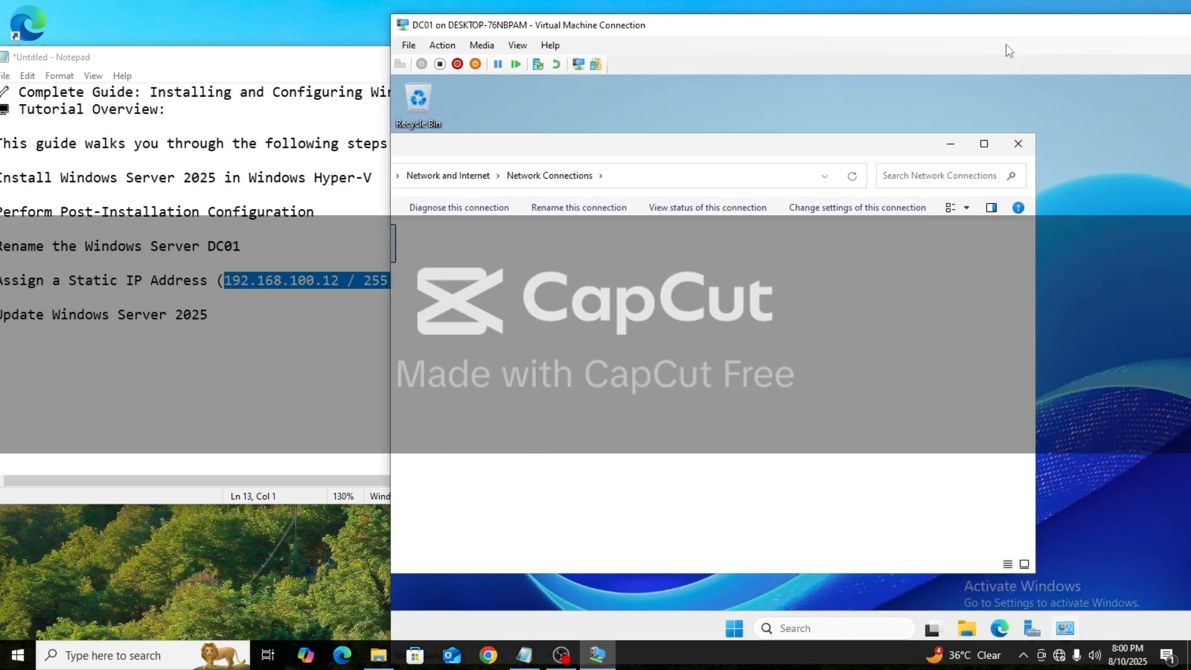
pyautogui.click(1017, 149)
pyautogui.moveTo(947, 32); pyautogui.dragTo(676, 26)
pyautogui.click(1081, 23)
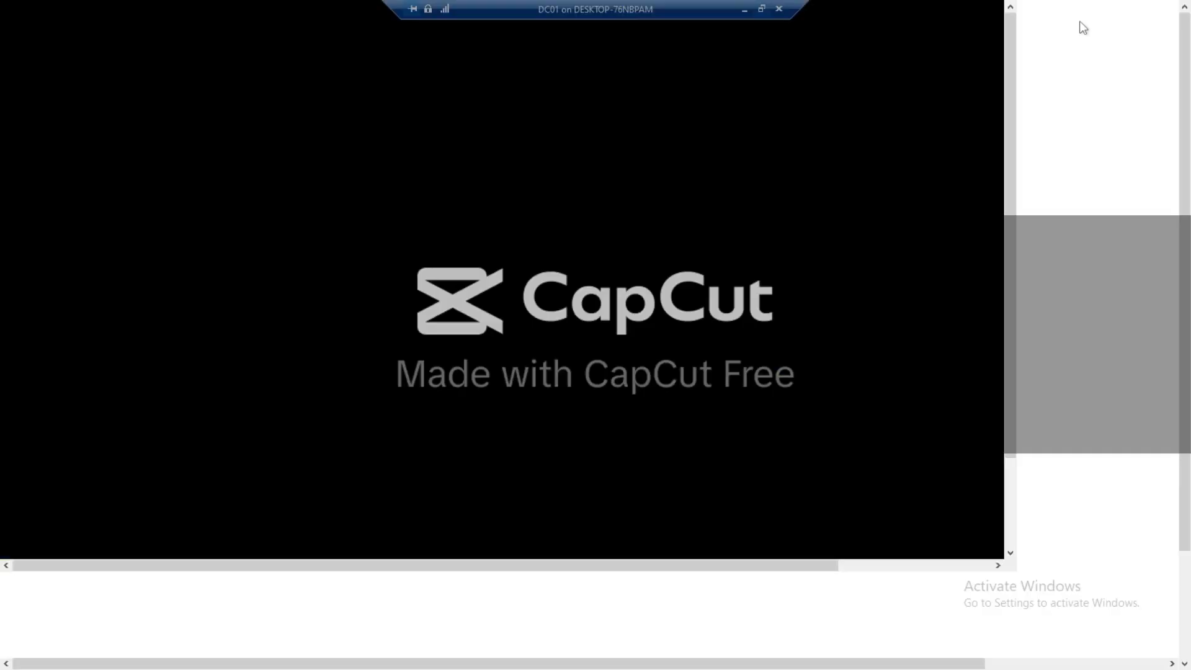
# Open the server's Settings and view the Windows Update page
pyautogui.click(457, 659)
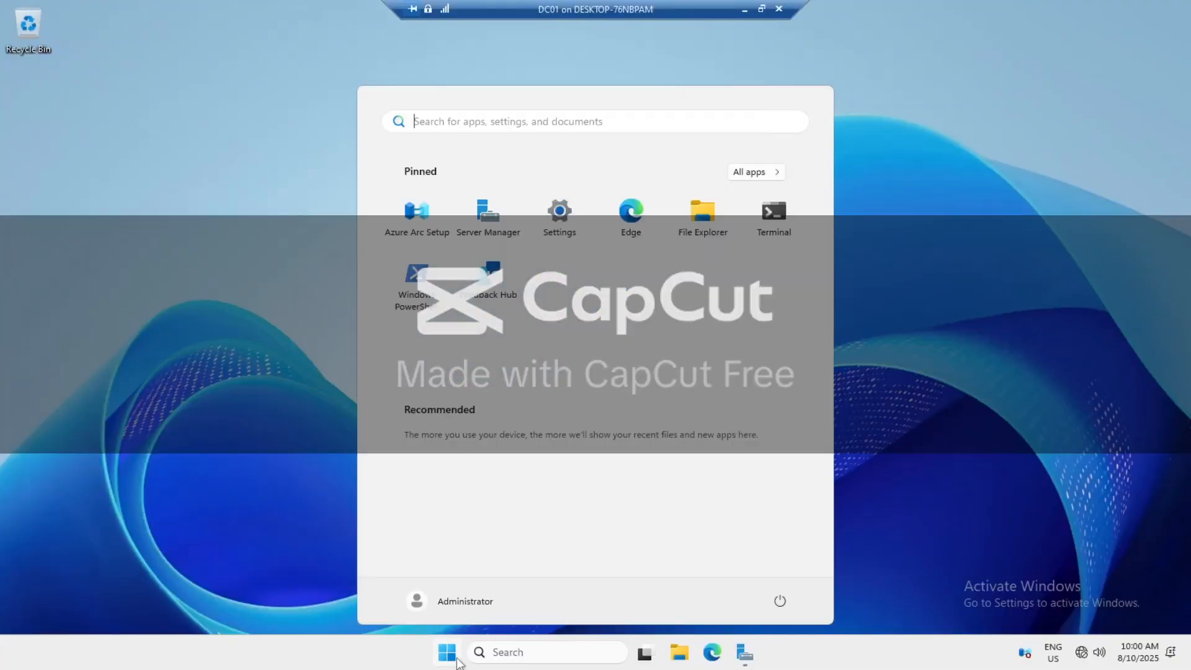
pyautogui.click(563, 210)
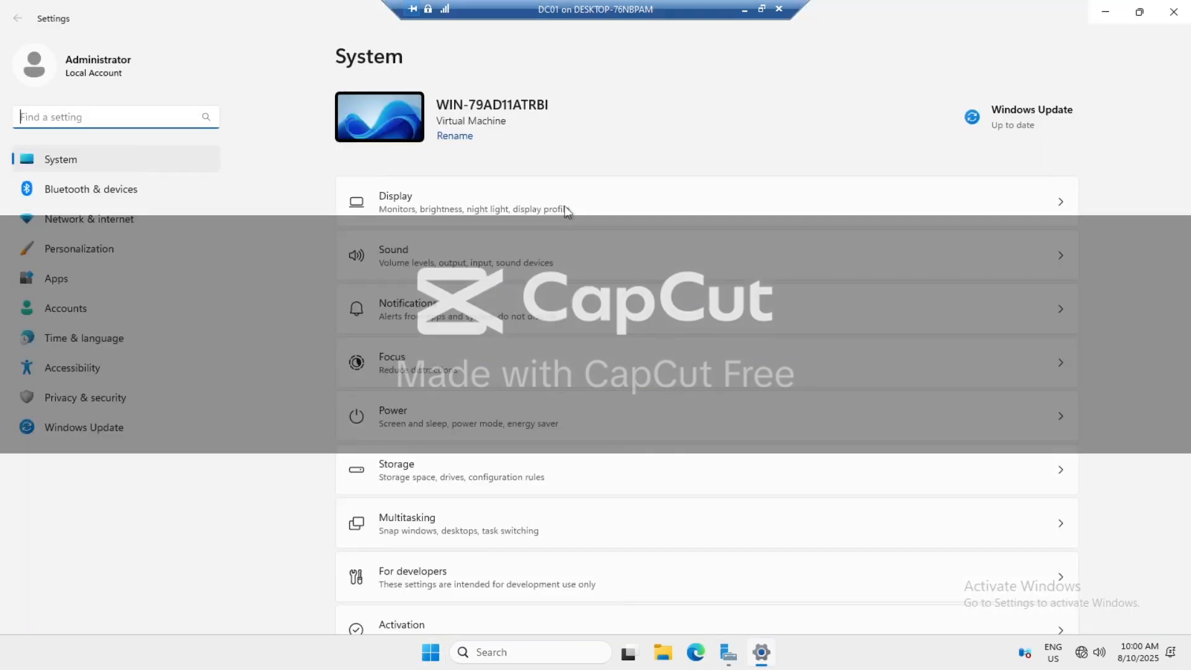
pyautogui.click(104, 427)
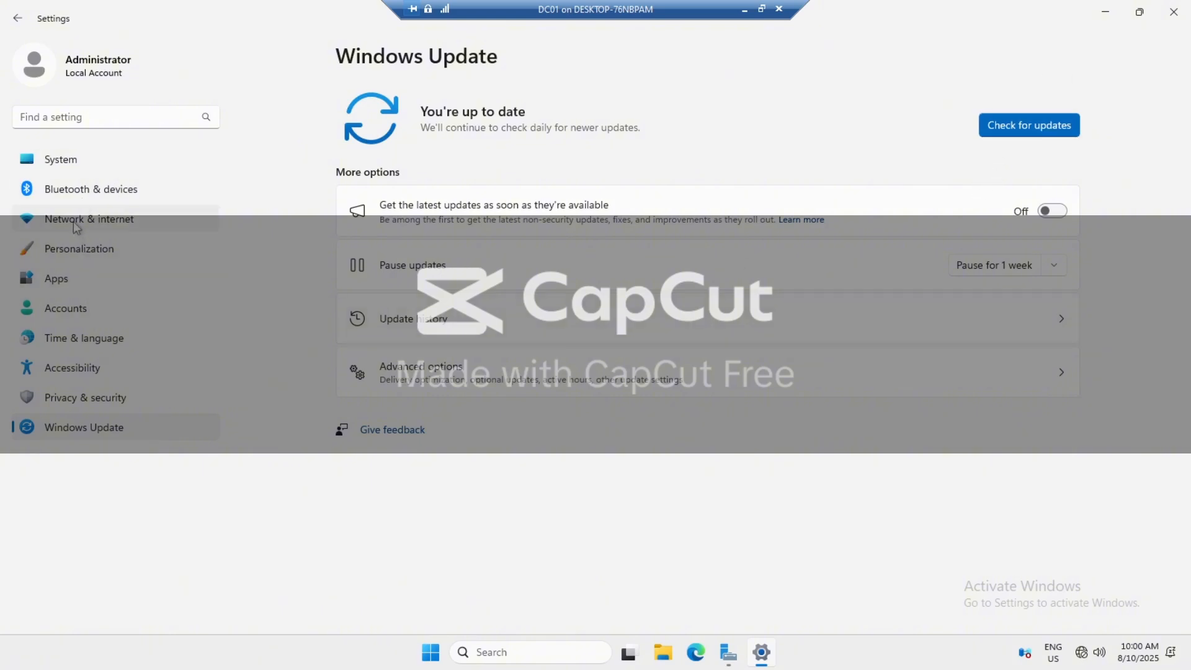
# Rename the server to DC01 through its System settings
pyautogui.click(76, 165)
pyautogui.scroll(-5, 464, 525)
pyautogui.scroll(-2, 464, 526)
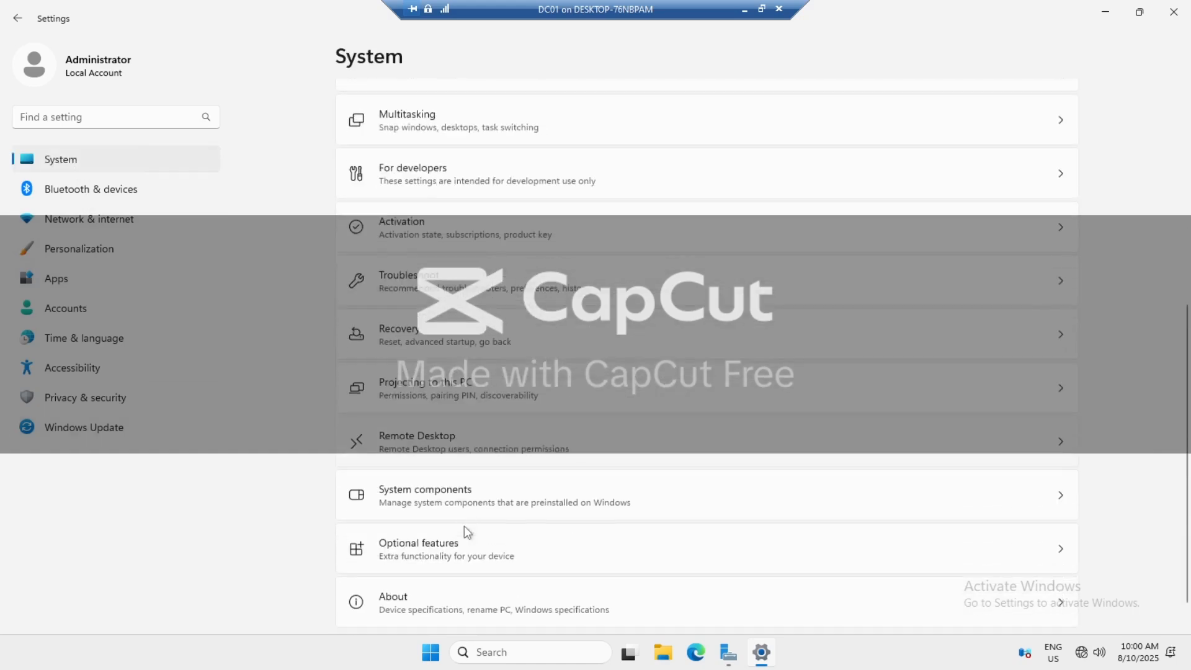
pyautogui.click(470, 381)
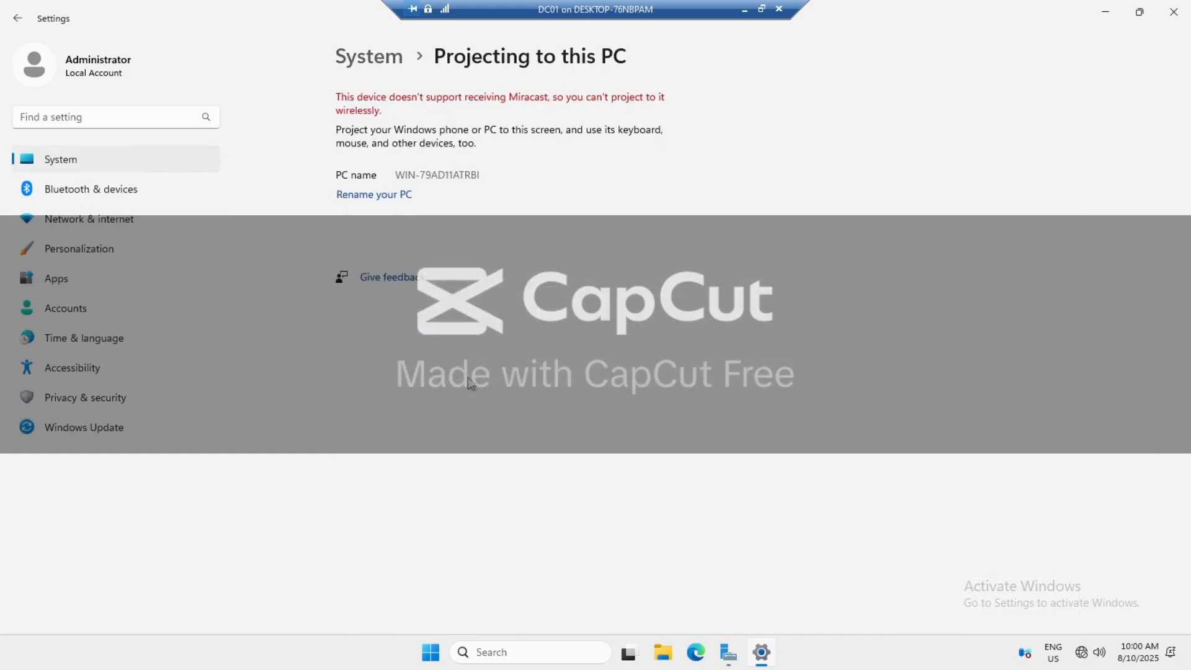
pyautogui.click(366, 197)
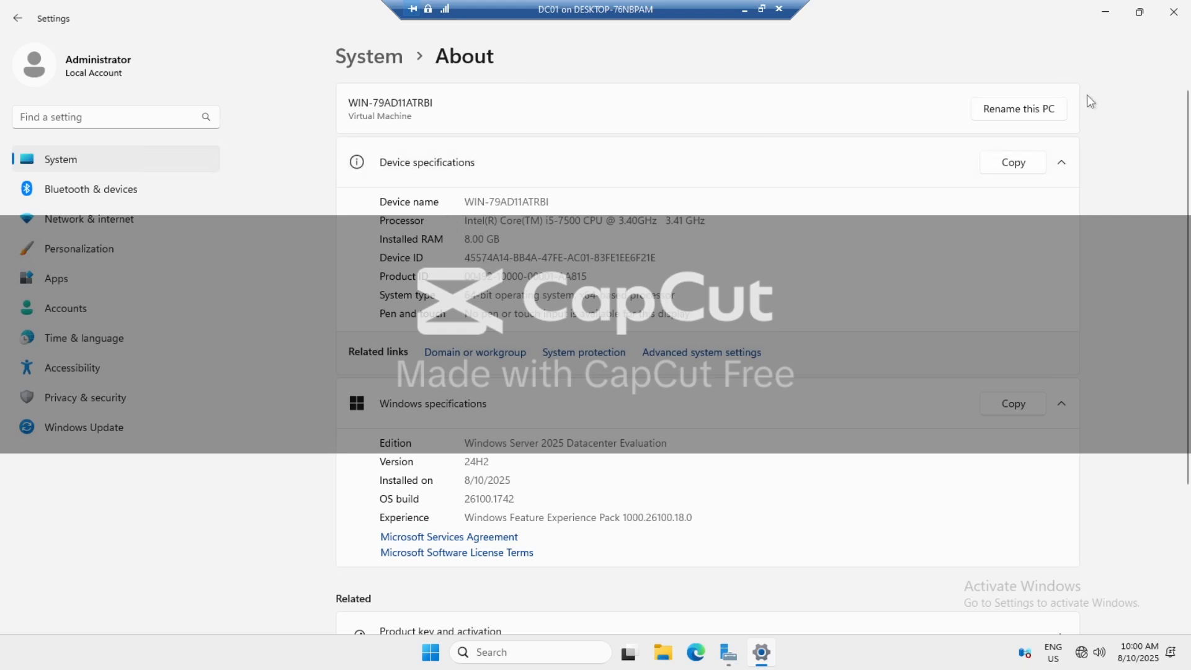
pyautogui.click(1023, 111)
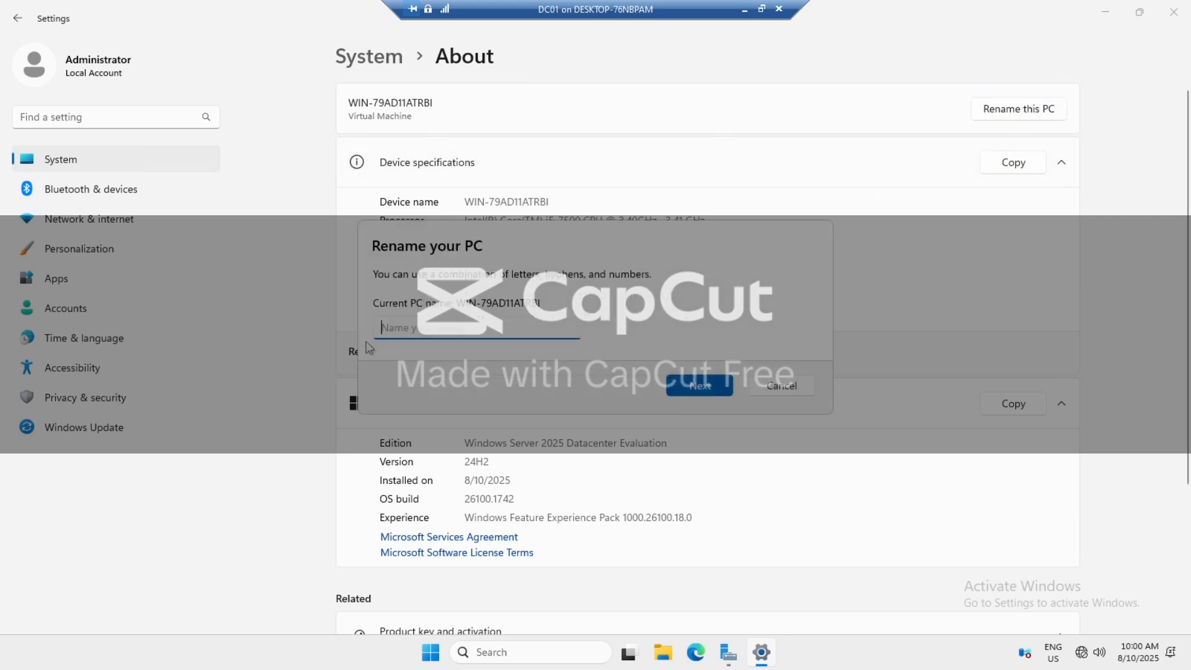
pyautogui.write('DC)')
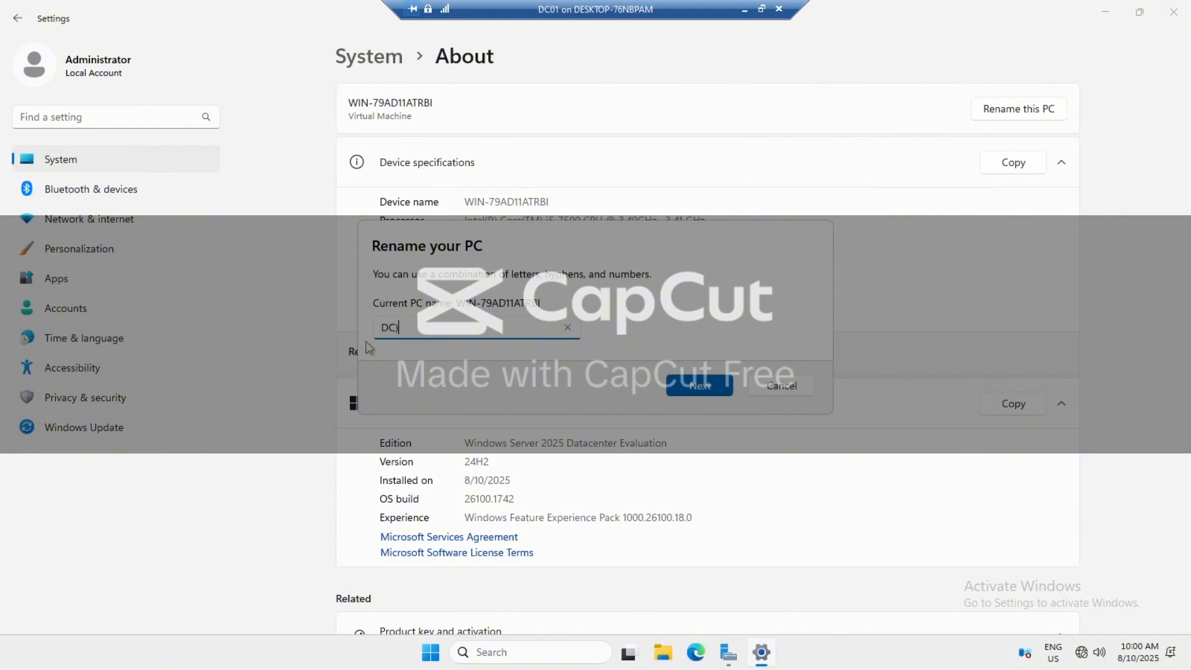
pyautogui.press('BackSpace')
pyautogui.write('01')
pyautogui.click(693, 391)
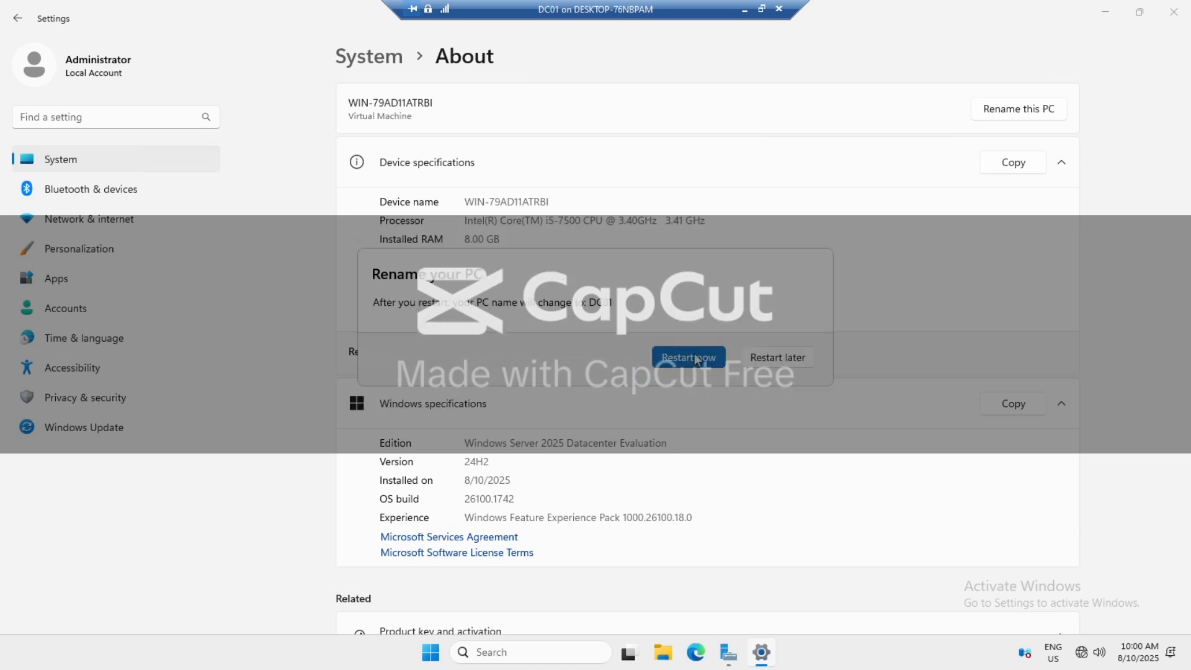
# Restart the server with the reason Other (Unplanned) and reconnect to the DC01 virtual machine session
pyautogui.click(695, 358)
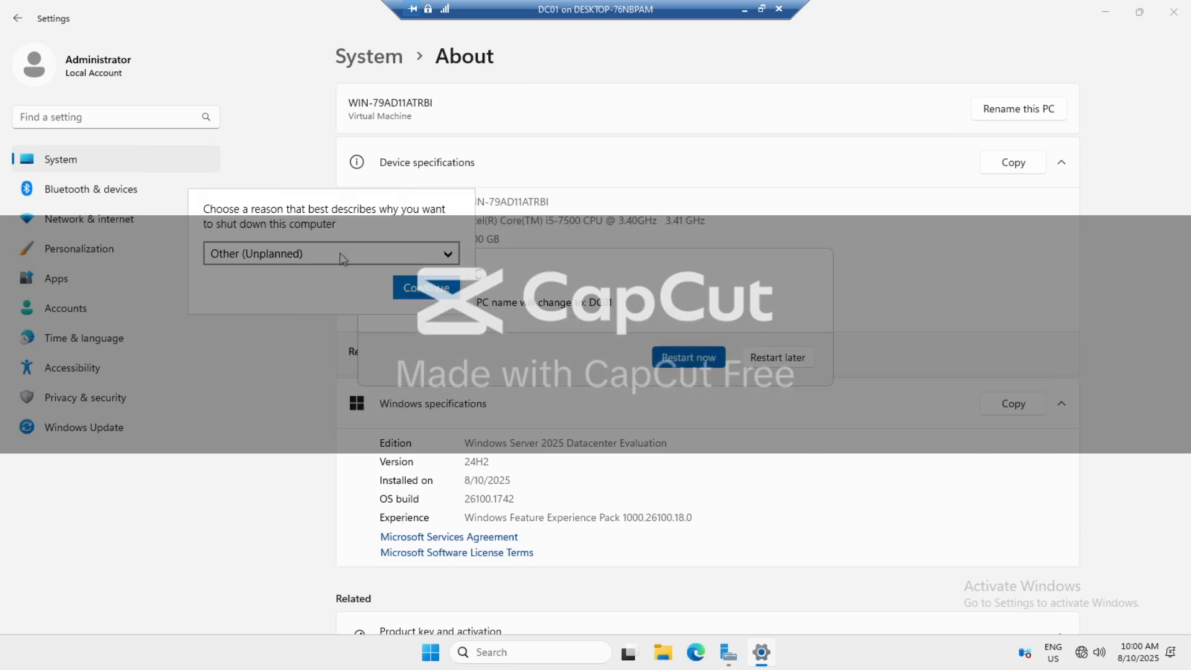
pyautogui.click(409, 288)
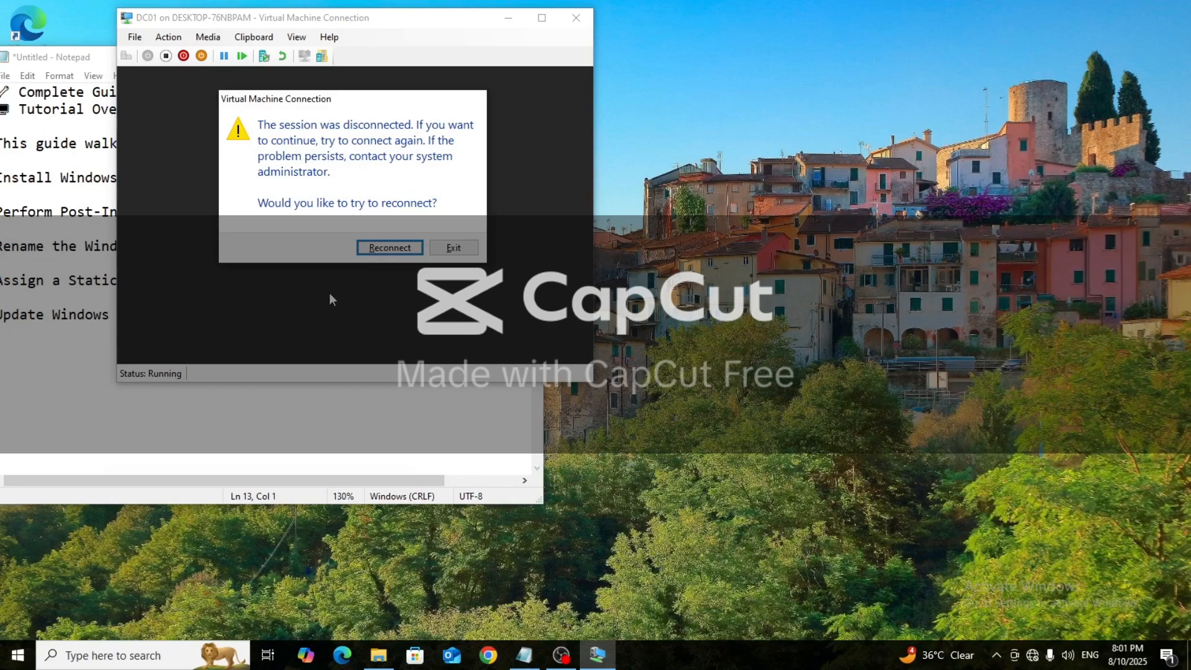
pyautogui.click(382, 249)
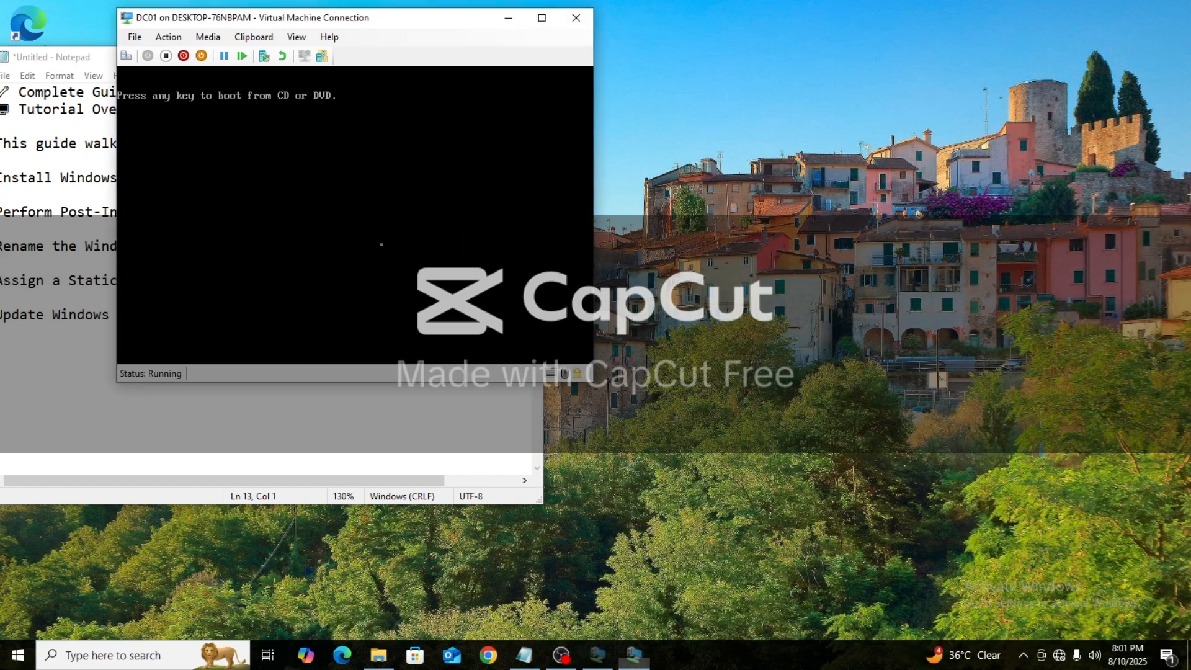
pyautogui.press('Return')
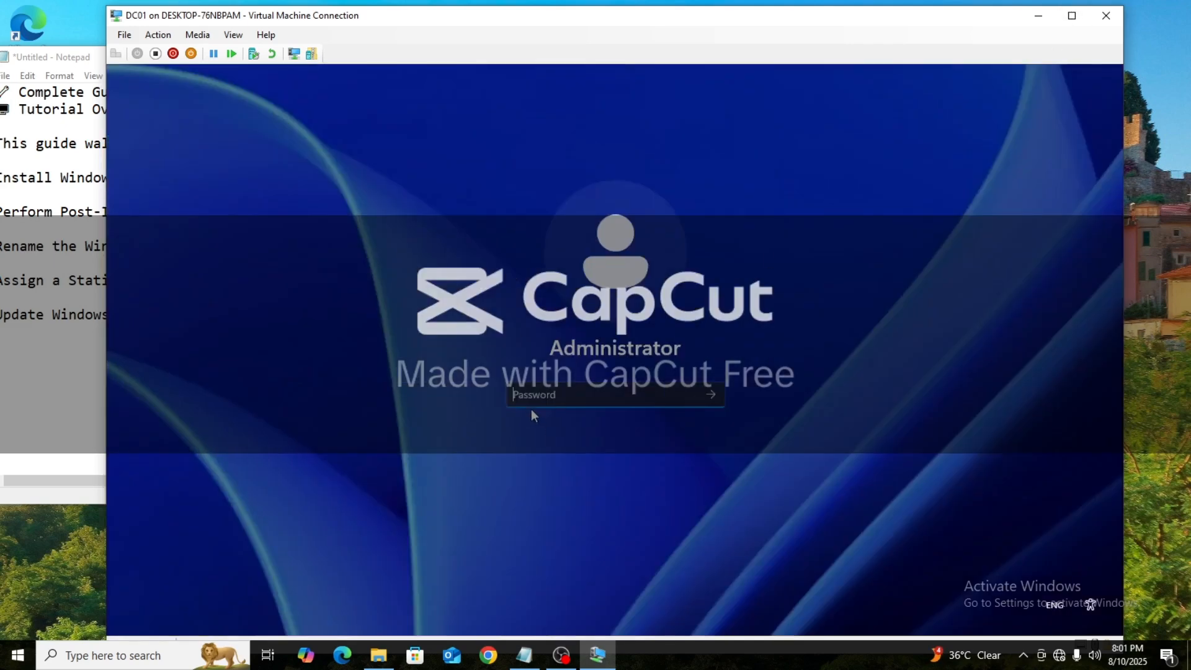
# Sign in to the server as Administrator with the account password and switch the virtual machine to full screen
pyautogui.write('Pas•••••••••••')
pyautogui.press('Return')
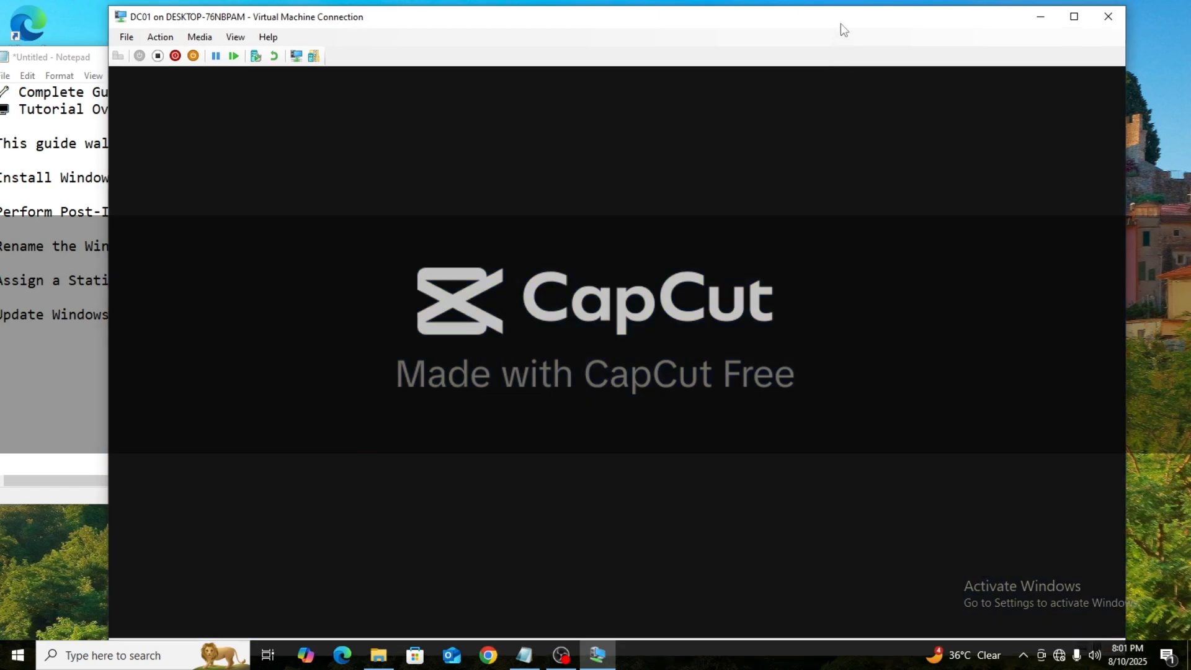
pyautogui.moveTo(840, 24); pyautogui.dragTo(833, 15)
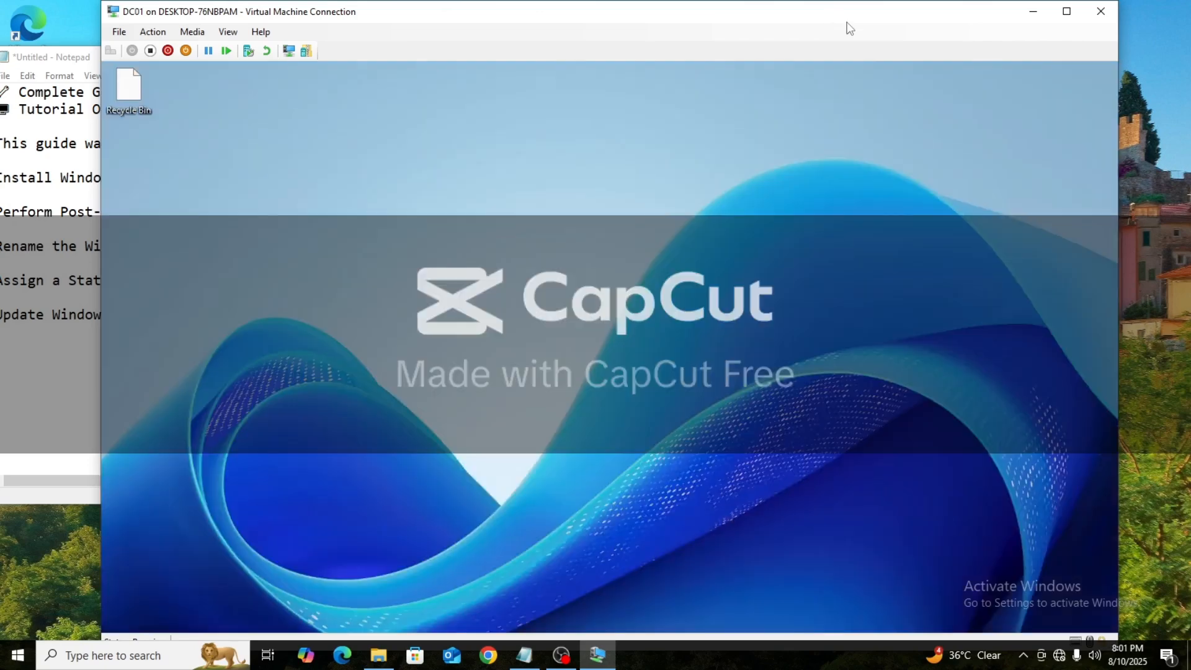
pyautogui.click(1069, 18)
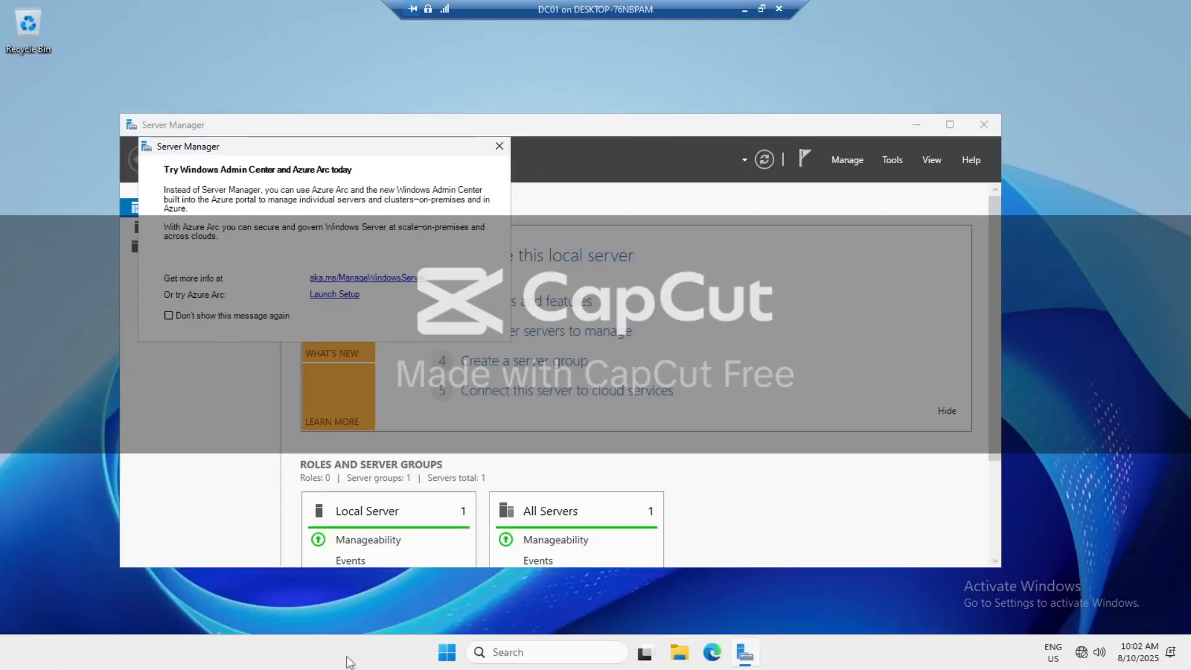
# Maximize Server Manager and dismiss the Windows Admin Center and Azure Arc message
pyautogui.click(948, 125)
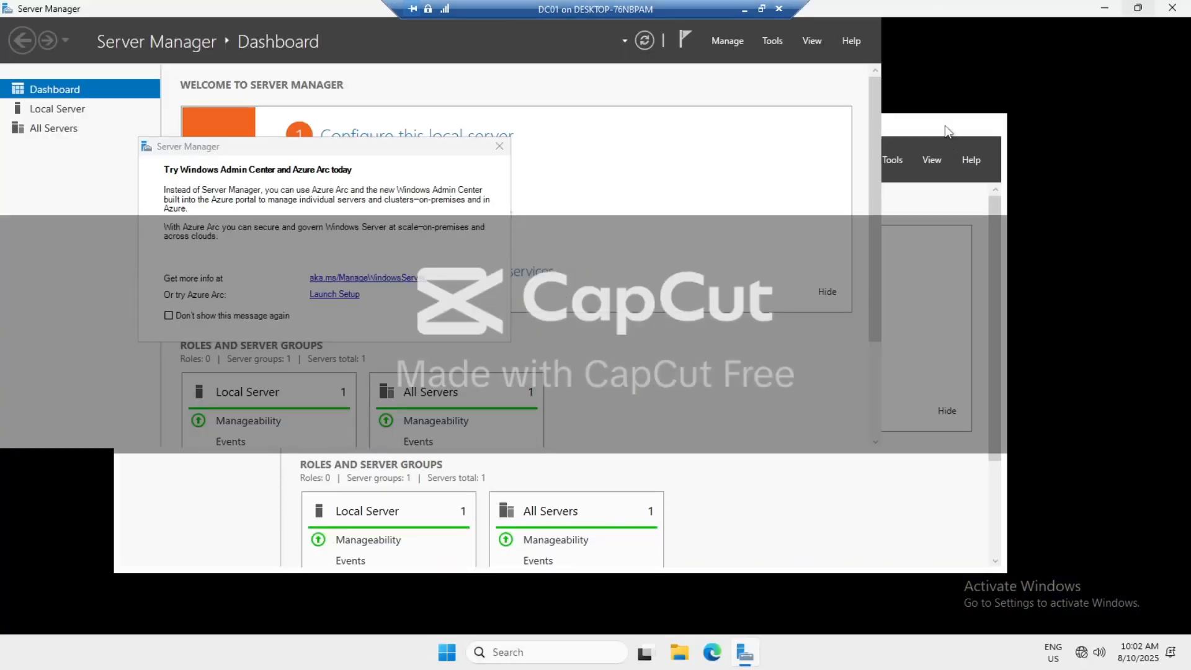
pyautogui.click(500, 145)
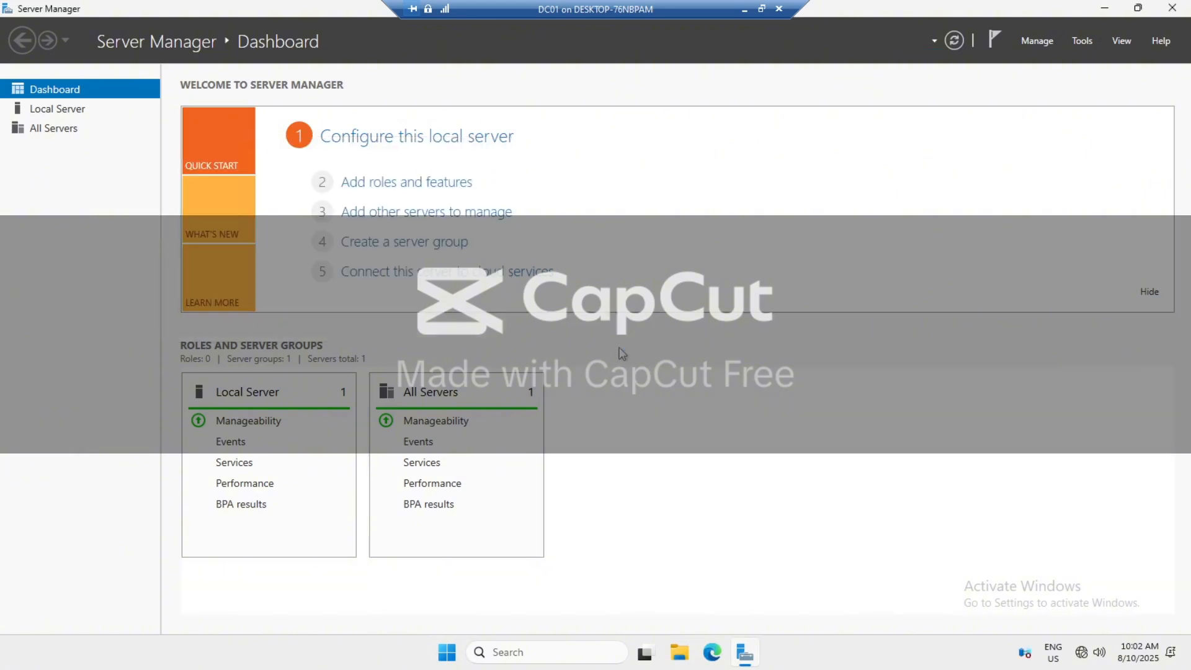
# Search the server for "cmd" and open Command Prompt
pyautogui.click(447, 651)
pyautogui.click(513, 652)
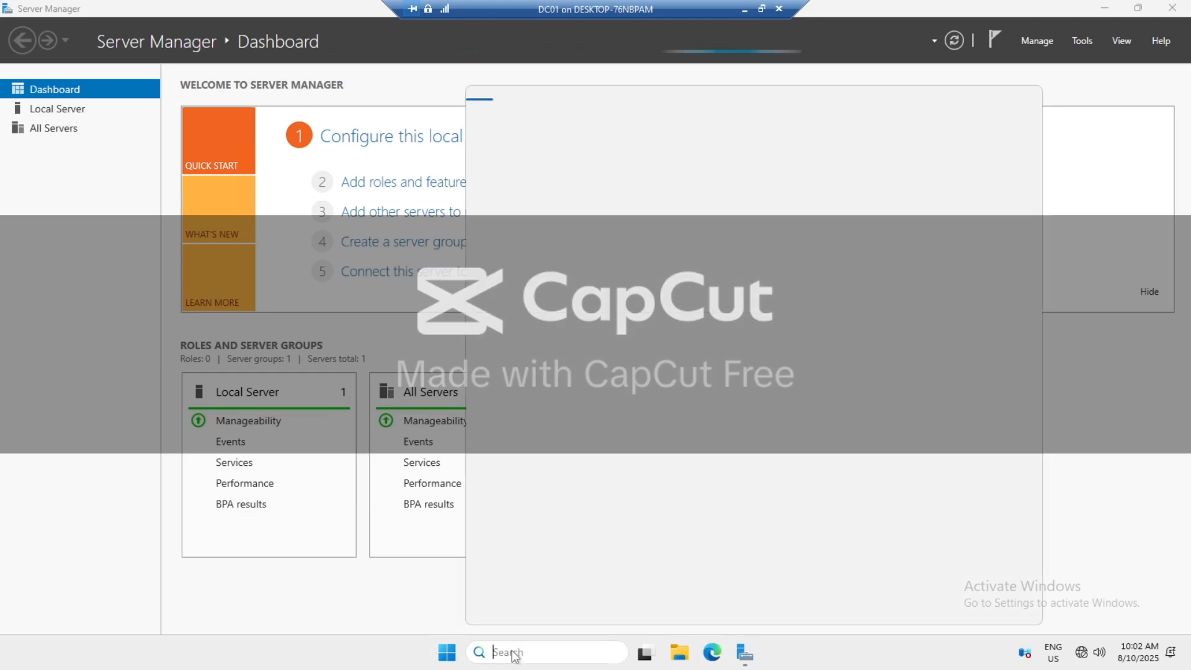
pyautogui.write('nd')
pyautogui.write('p')
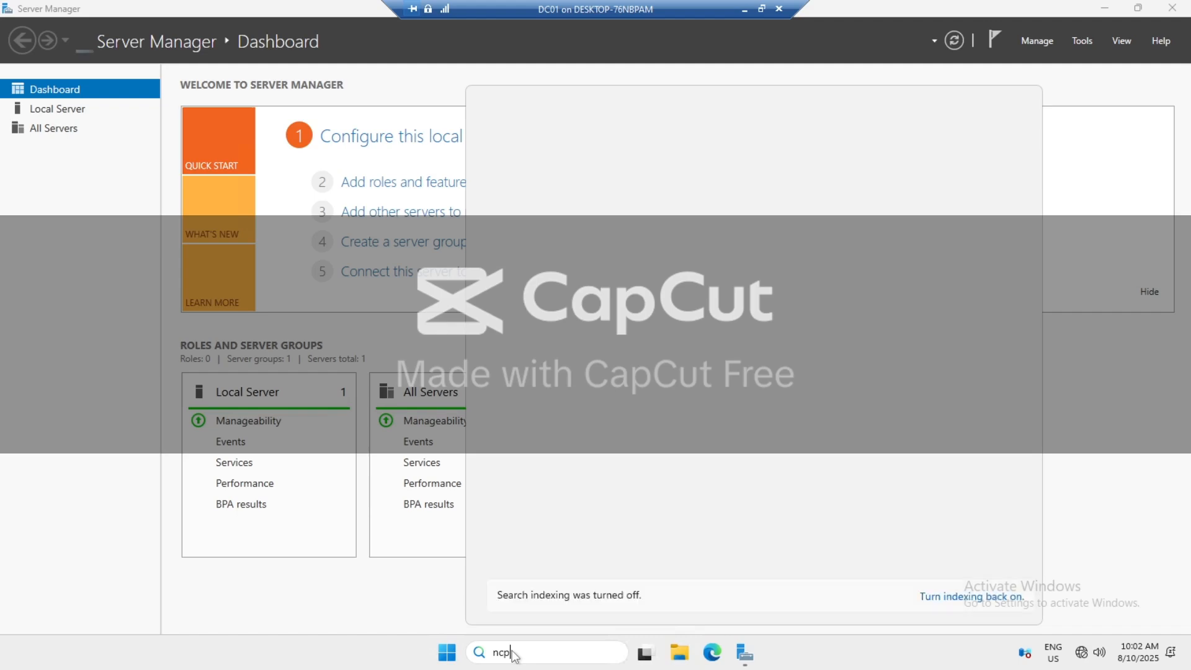
pyautogui.press('BackSpace')
pyautogui.press('BackSpace')
pyautogui.press('BackSpace')
pyautogui.write('cmd')
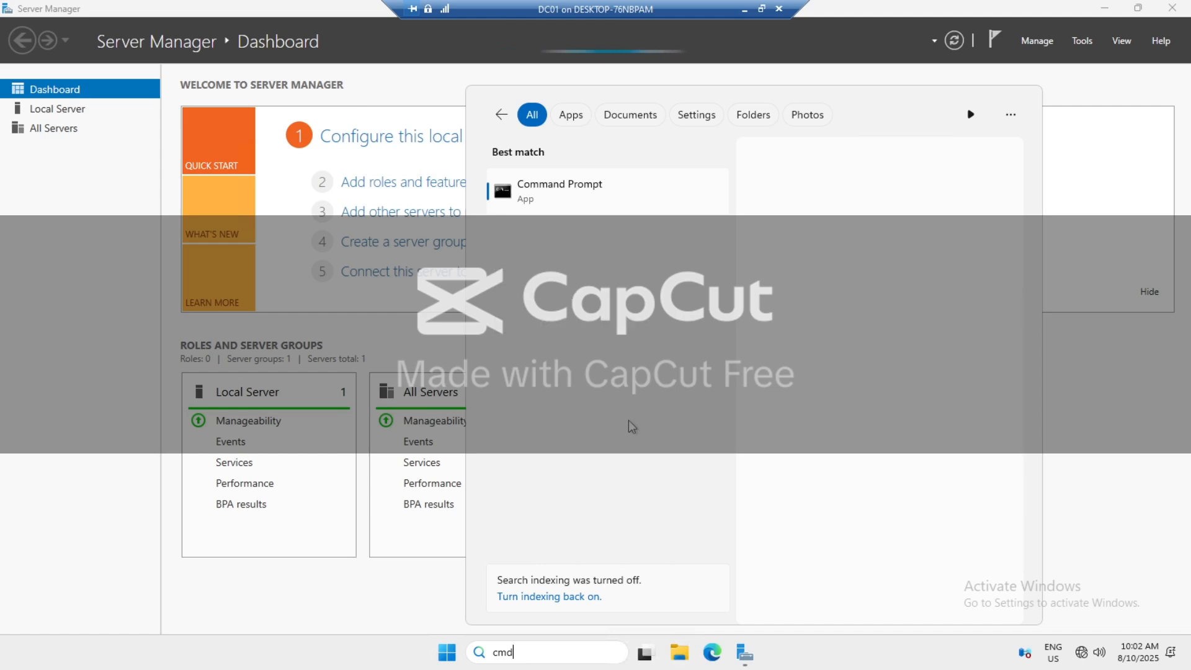
pyautogui.click(808, 301)
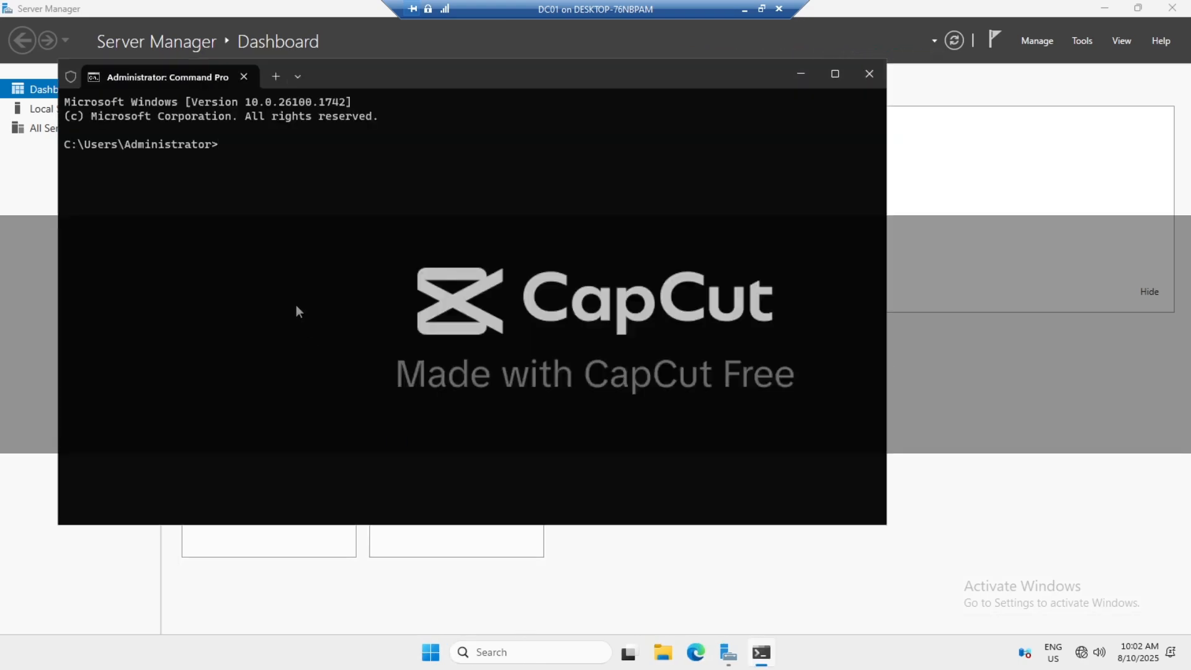
# Run ipconfig and ipconfig /all to check the host name and IP settings, and close Command Prompt
pyautogui.write('ipconfig')
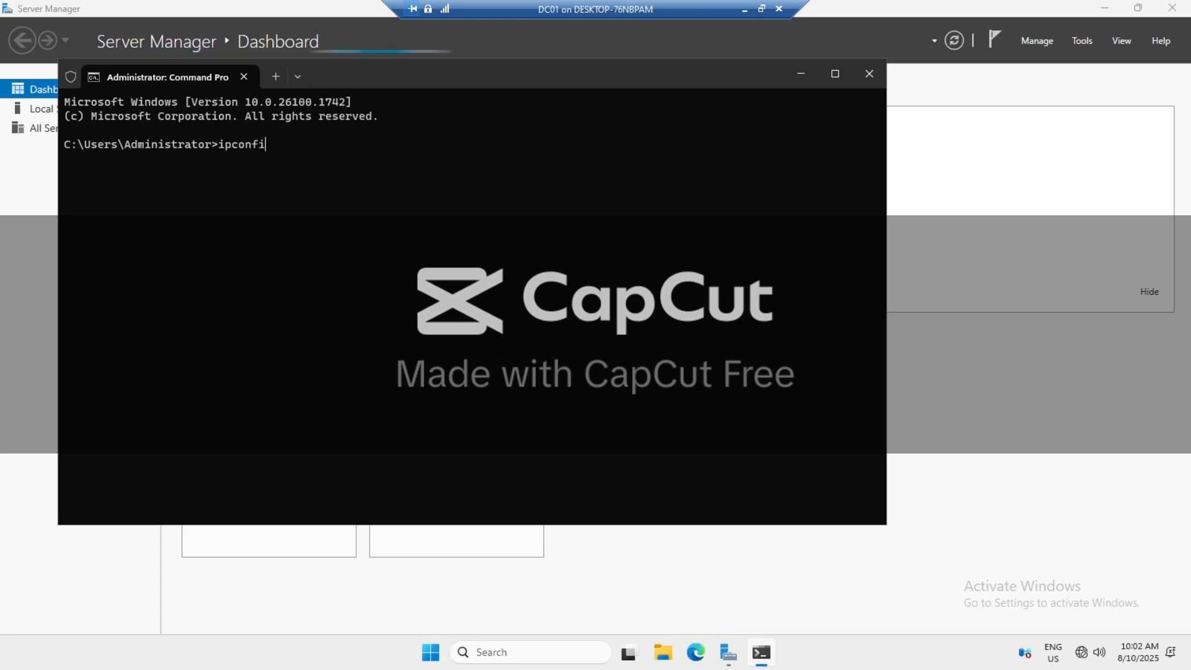
pyautogui.press('Return')
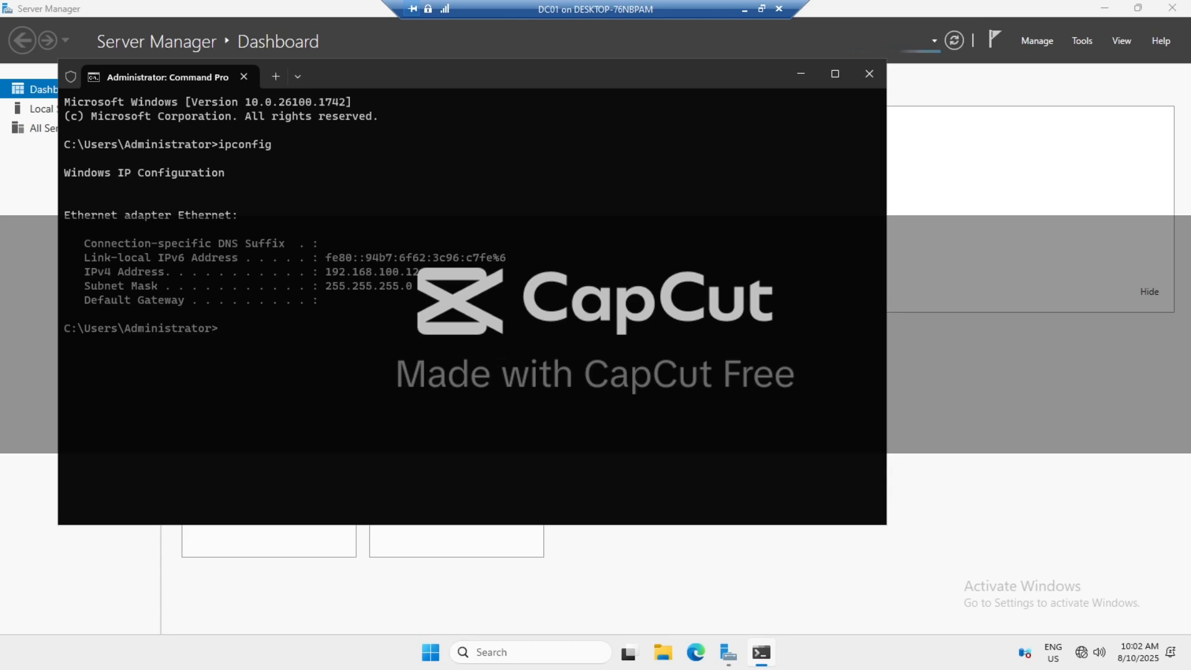
pyautogui.press('Up')
pyautogui.write('/all')
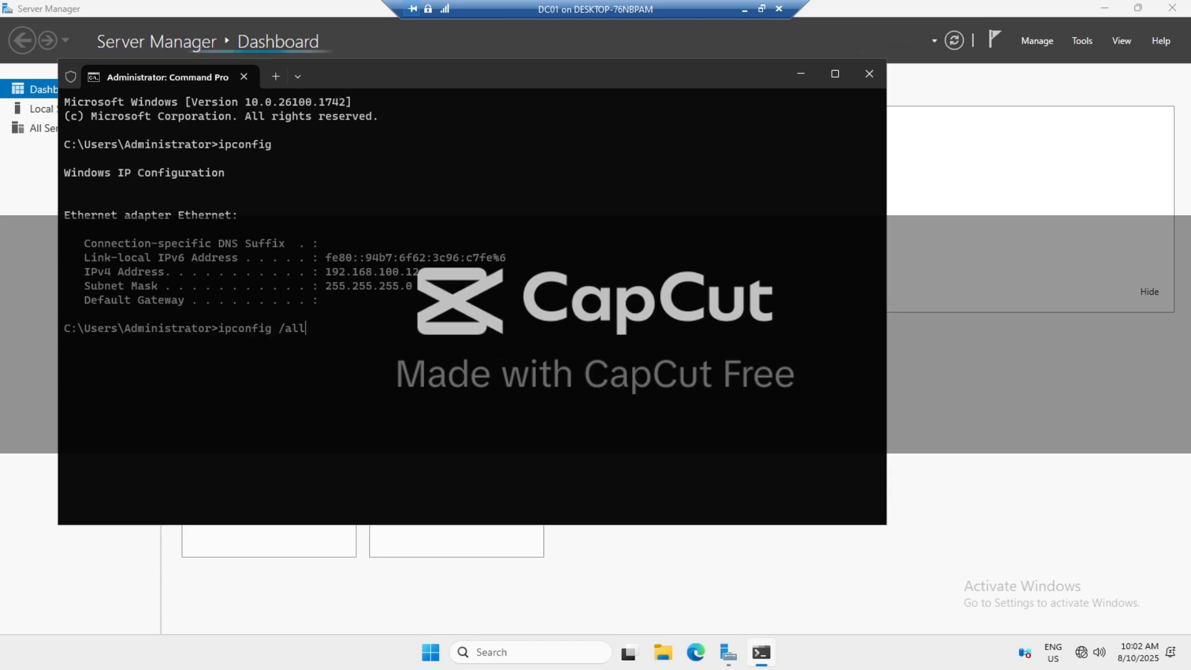
pyautogui.press('Return')
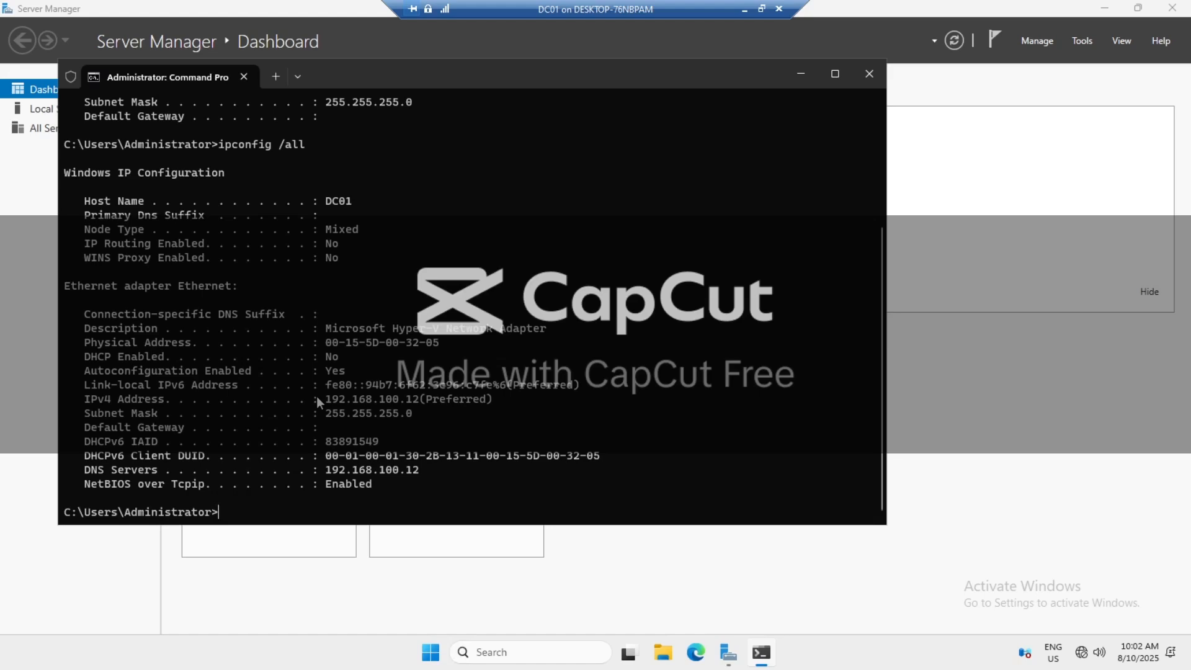
pyautogui.click(47, 282)
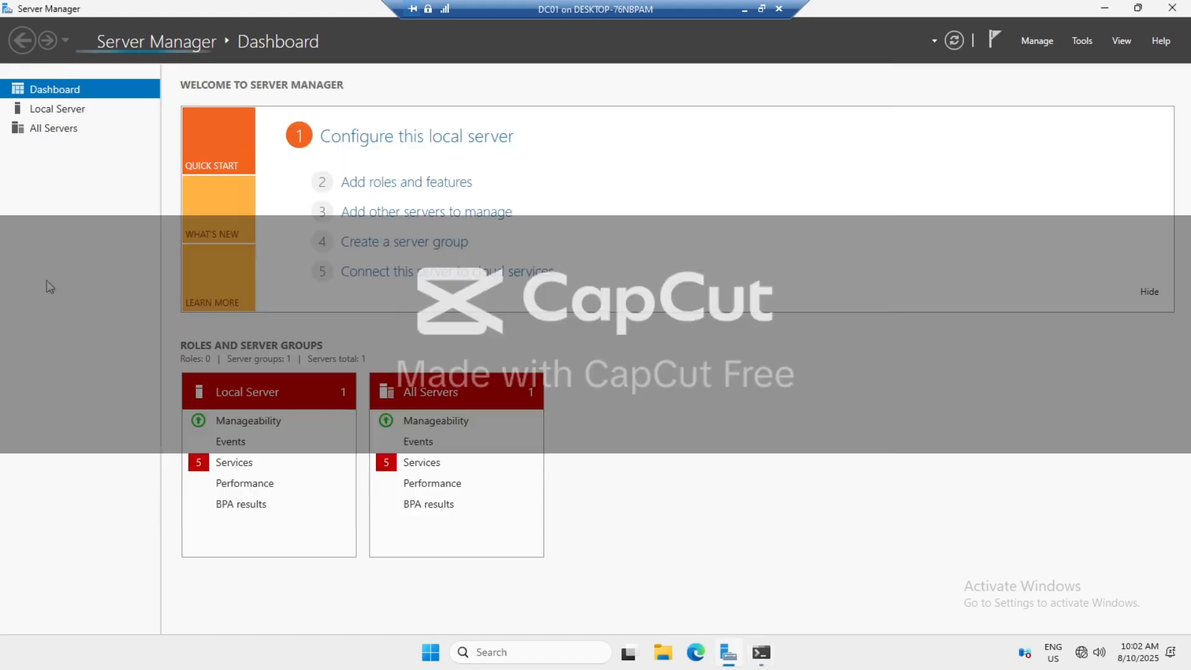
pyautogui.click(755, 654)
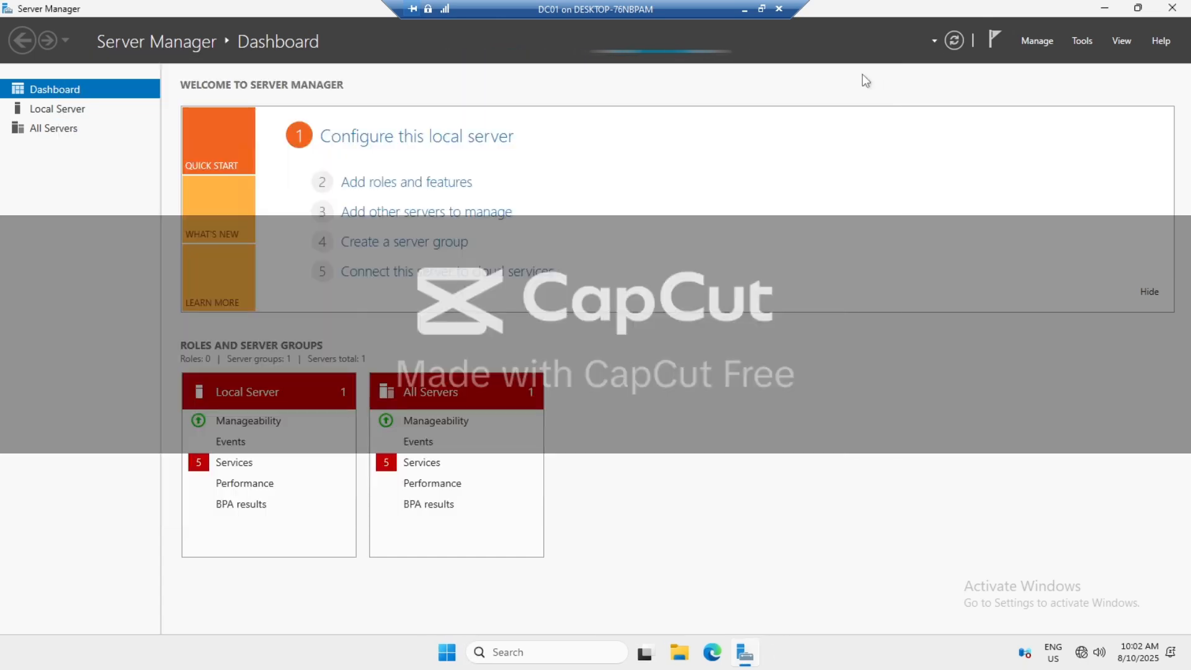
pyautogui.click(865, 79)
# Look through the administrative tools and the role and server management options in Server Manager
pyautogui.click(1082, 44)
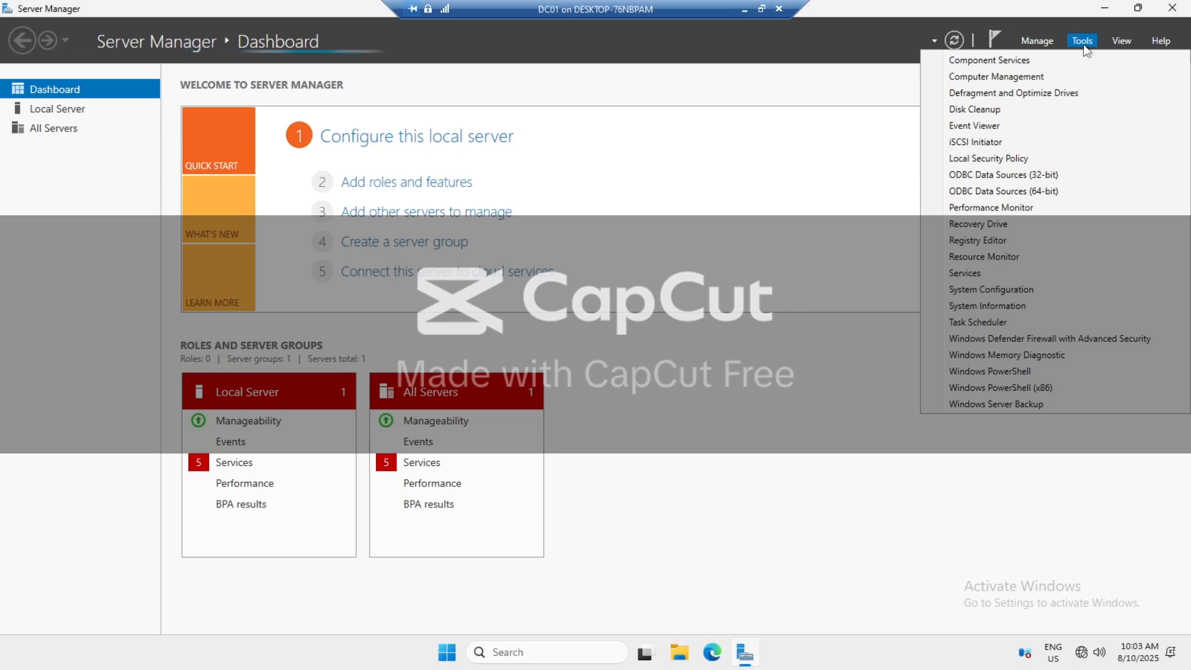
pyautogui.click(1039, 43)
pyautogui.click(1037, 43)
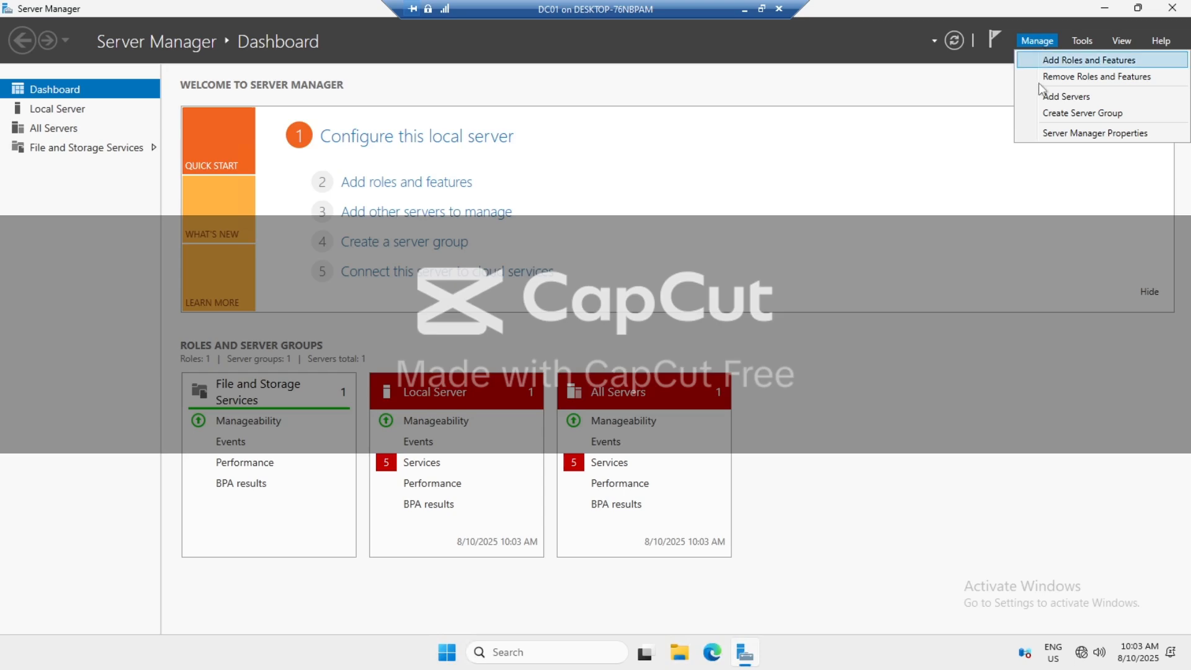
# Minimize Server Manager and the DC01 virtual machine window, and switch to OBS
pyautogui.click(1099, 4)
pyautogui.click(1105, 9)
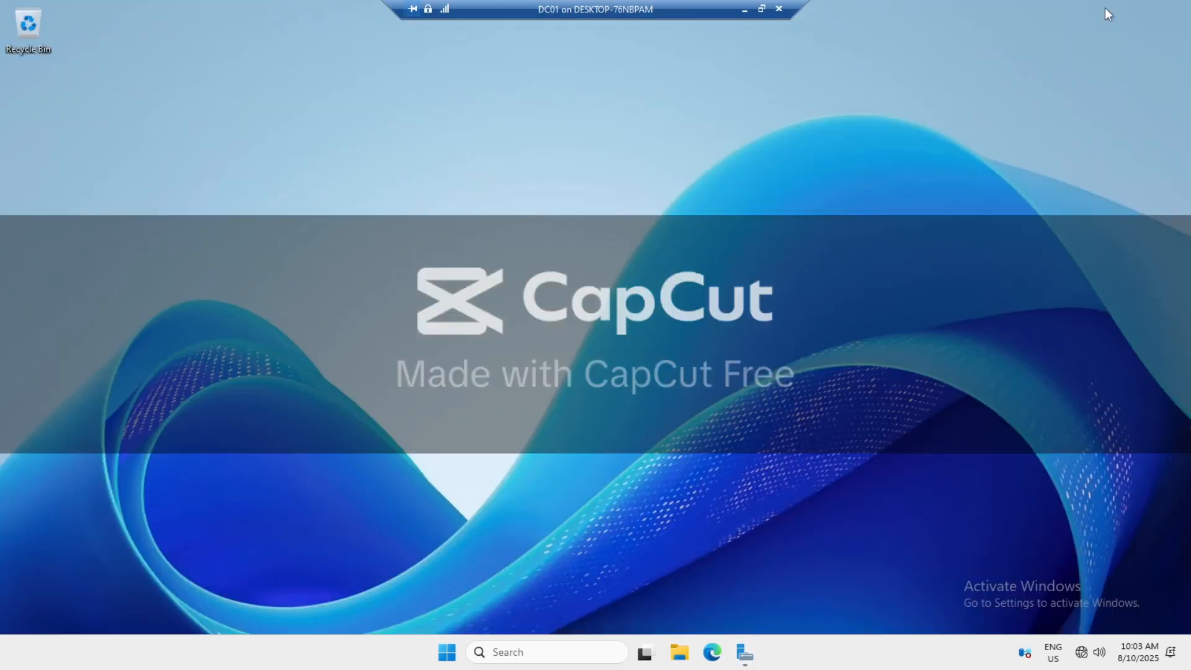
pyautogui.click(743, 9)
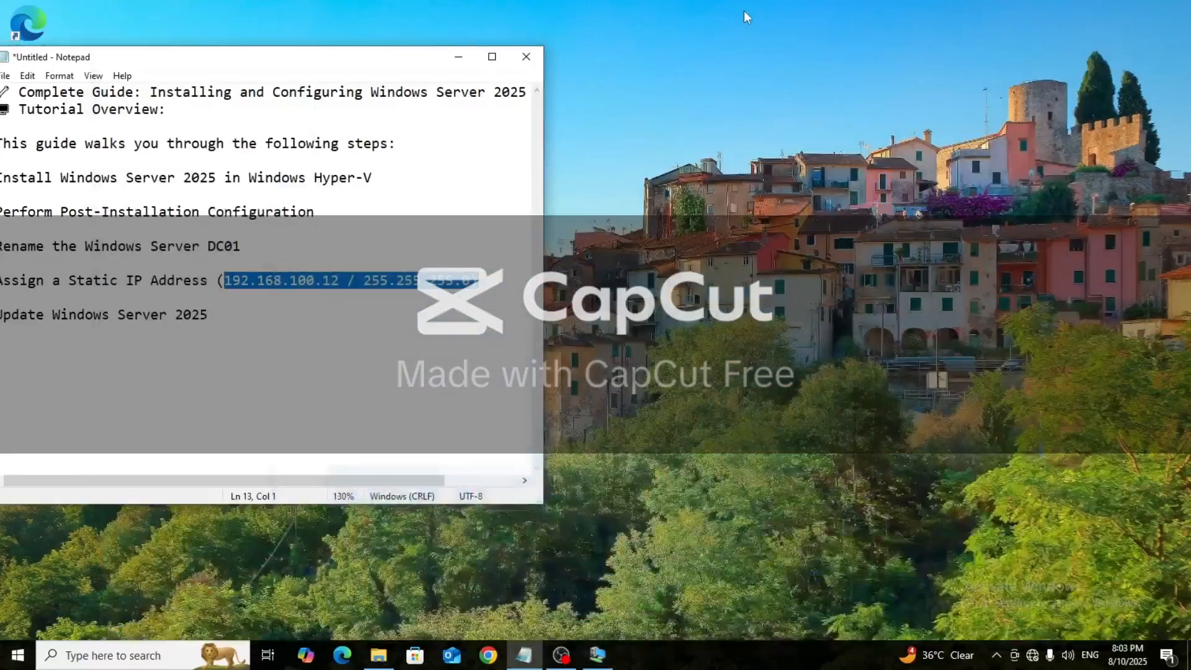
pyautogui.click(560, 654)
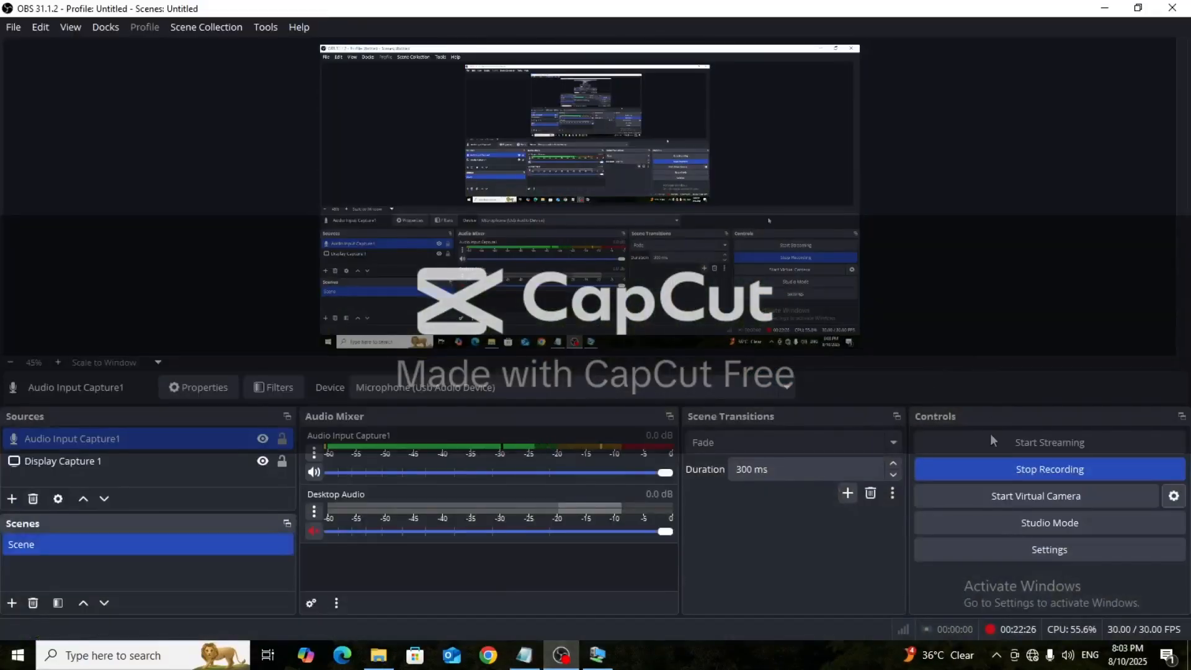